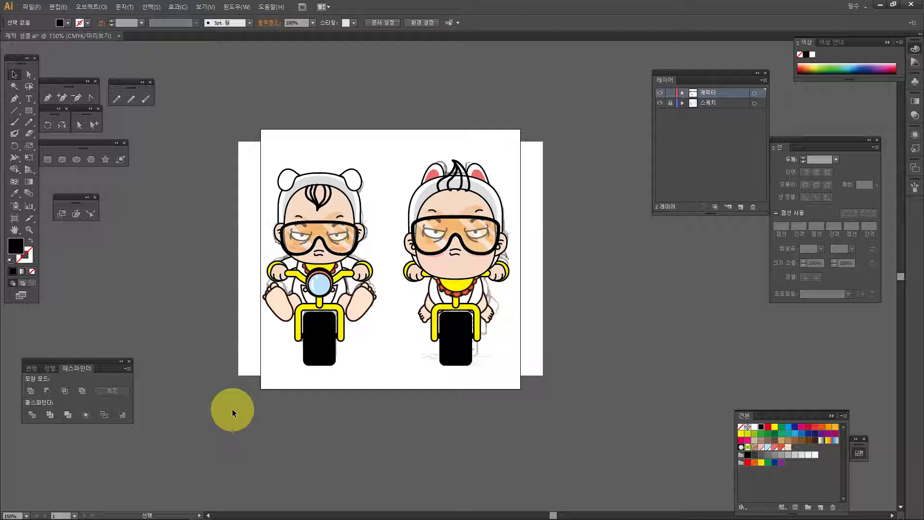
{"action": "left_click_drag", "start_coordinate": [243, 156], "coordinate": [490, 337]}
{"action": "left_click_drag", "start_coordinate": [335, 251], "coordinate": [595, 308]}
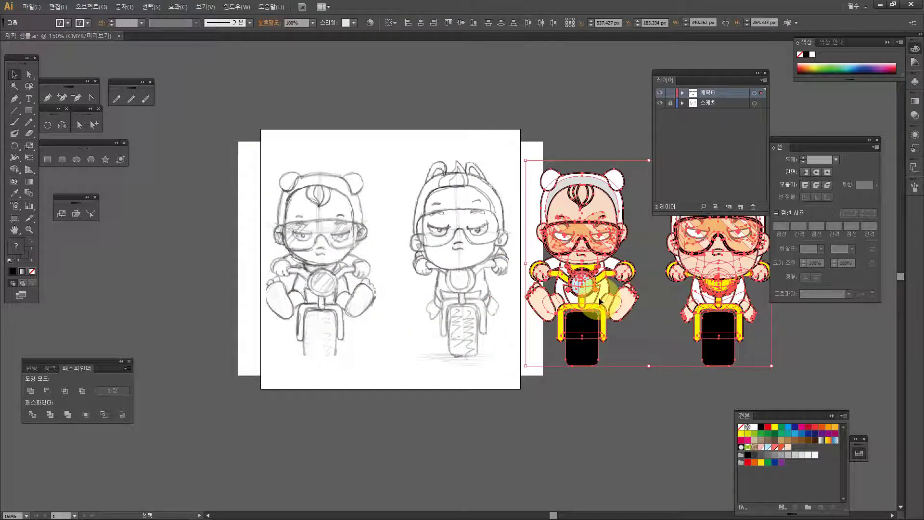
{"action": "key", "text": "ctrl+z"}
{"action": "left_click", "coordinate": [613, 317]}
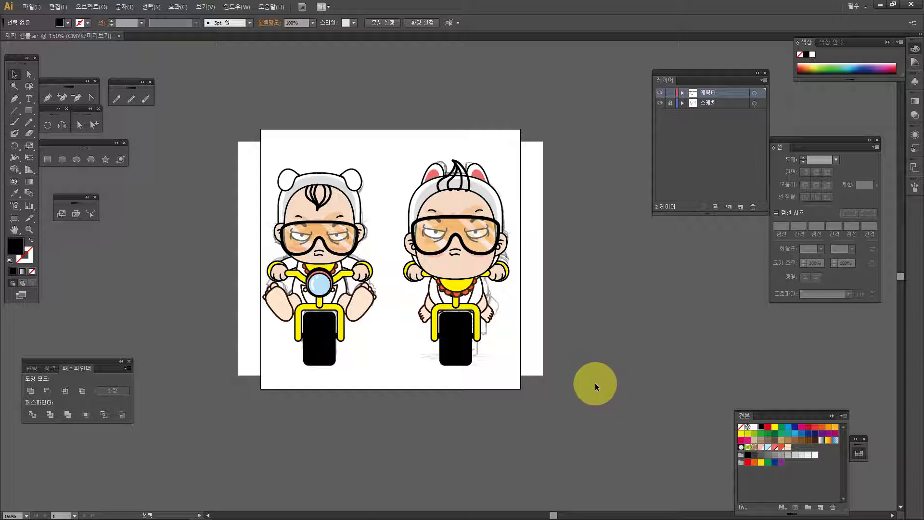
Copy both baby rider characters from the artboard and switch to Adobe Animate.
{"action": "key", "text": "ctrl+a"}
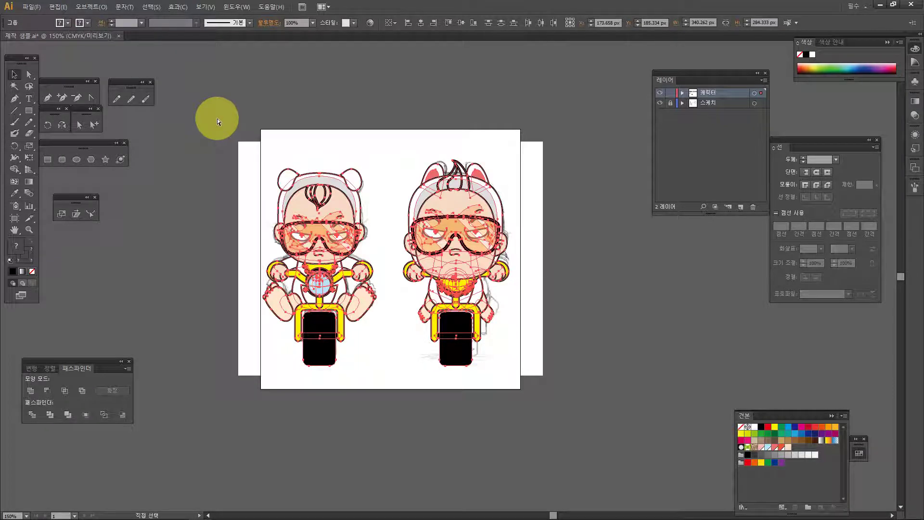
{"action": "left_click", "coordinate": [216, 117]}
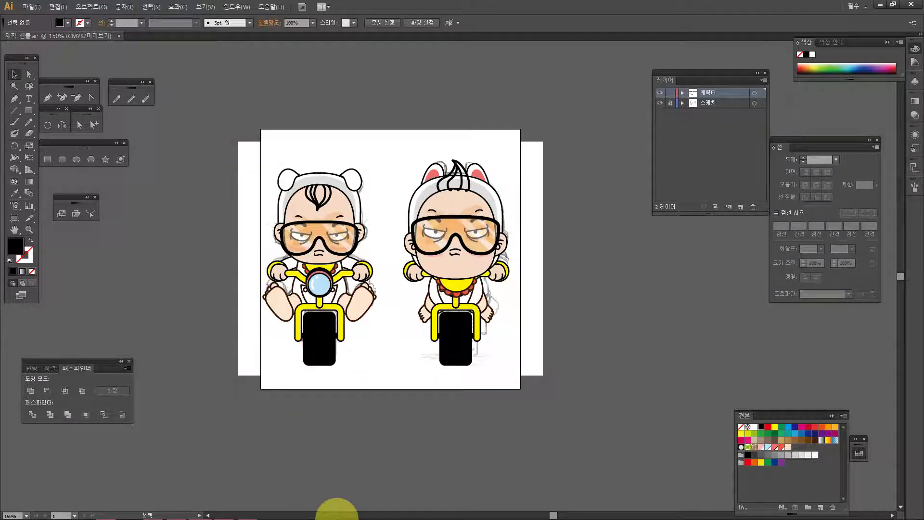
{"action": "mouse_move", "coordinate": [330, 508]}
{"action": "left_click", "coordinate": [179, 509]}
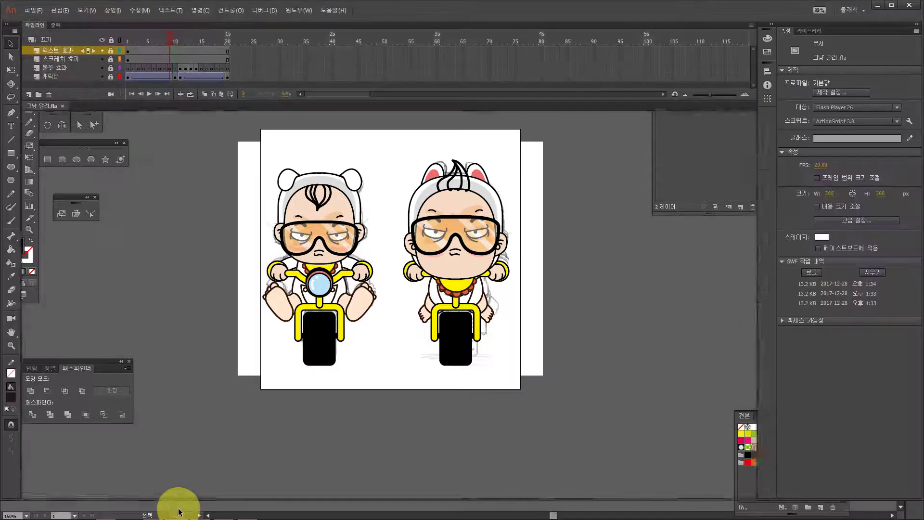
Create a new ActionScript 3.0 document of 360 by 360 px at 20 fps.
{"action": "left_click", "coordinate": [30, 15]}
{"action": "left_click", "coordinate": [45, 22]}
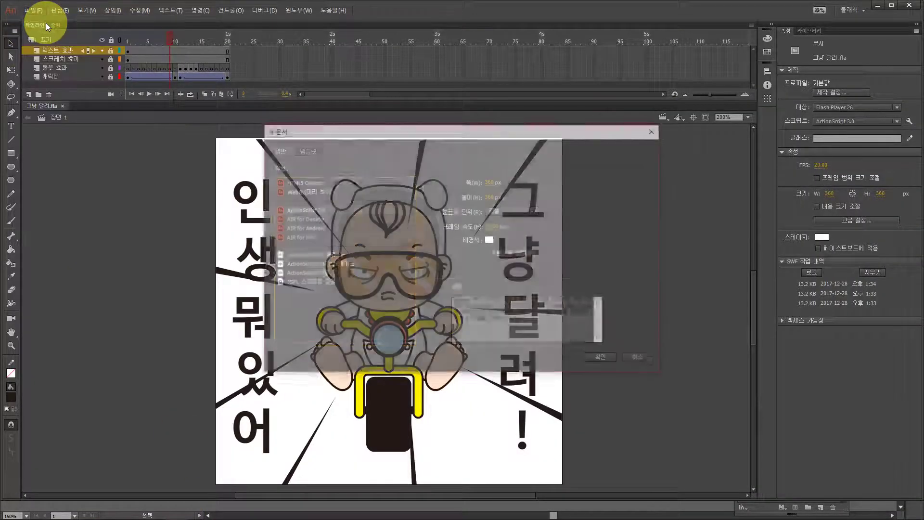
{"action": "left_click_drag", "start_coordinate": [565, 138], "coordinate": [525, 139]}
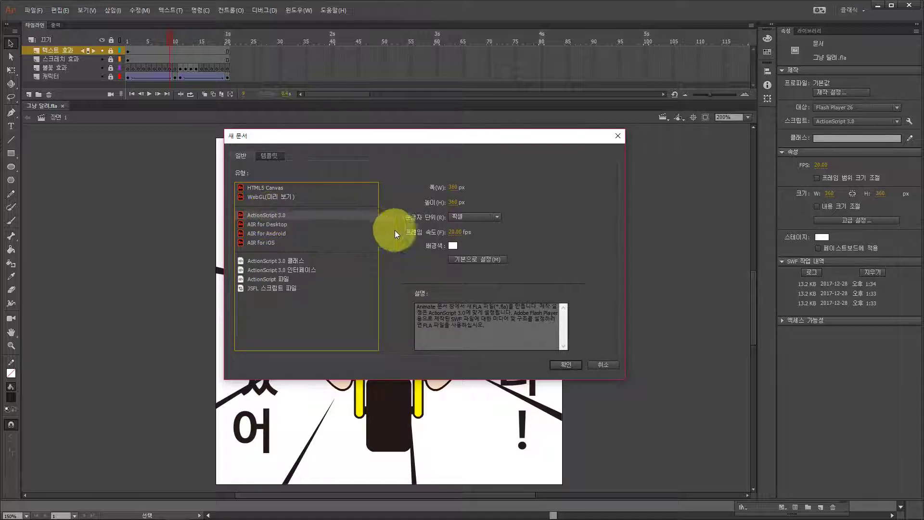
{"action": "left_click", "coordinate": [453, 187]}
{"action": "left_click", "coordinate": [453, 204]}
{"action": "left_click", "coordinate": [564, 236]}
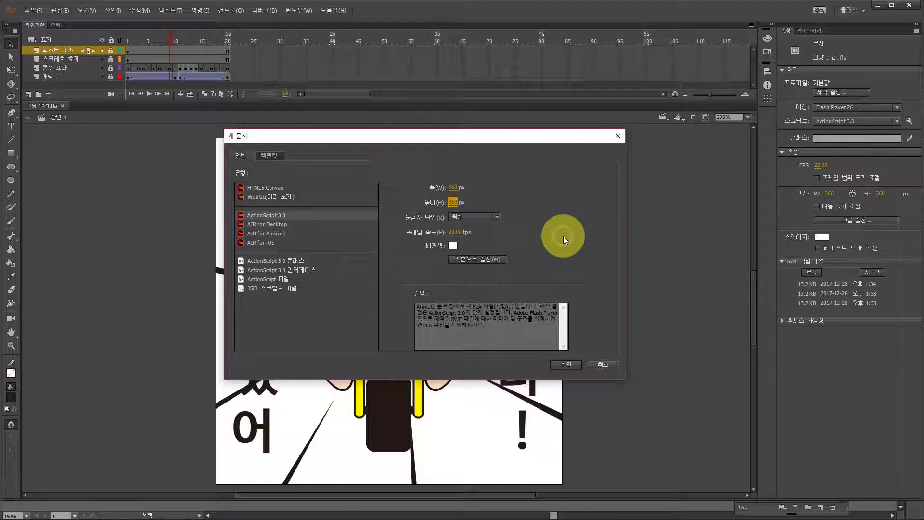
{"action": "left_click", "coordinate": [456, 234]}
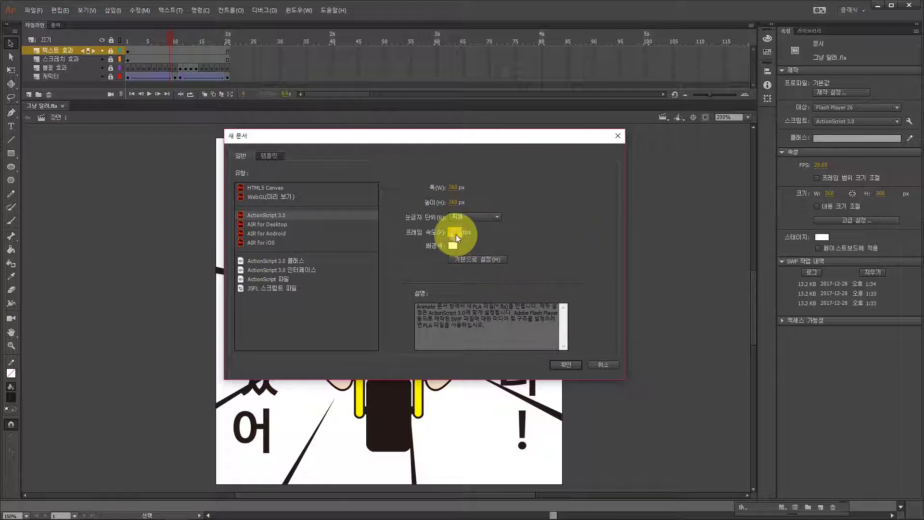
{"action": "left_click", "coordinate": [567, 365]}
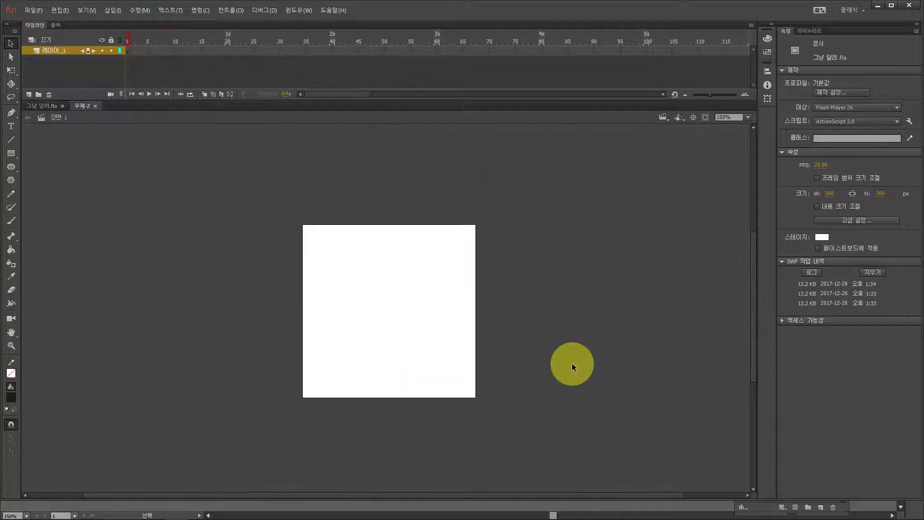
Paste the copied characters onto the stage using the AI file importer preferences, recommended import settings and maintained layers.
{"action": "key", "text": "ctrl+="}
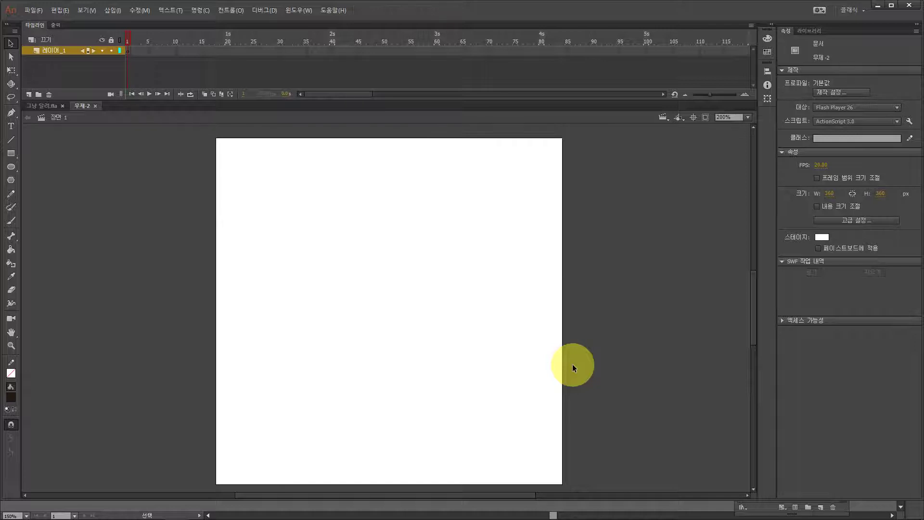
{"action": "key", "text": "ctrl+1"}
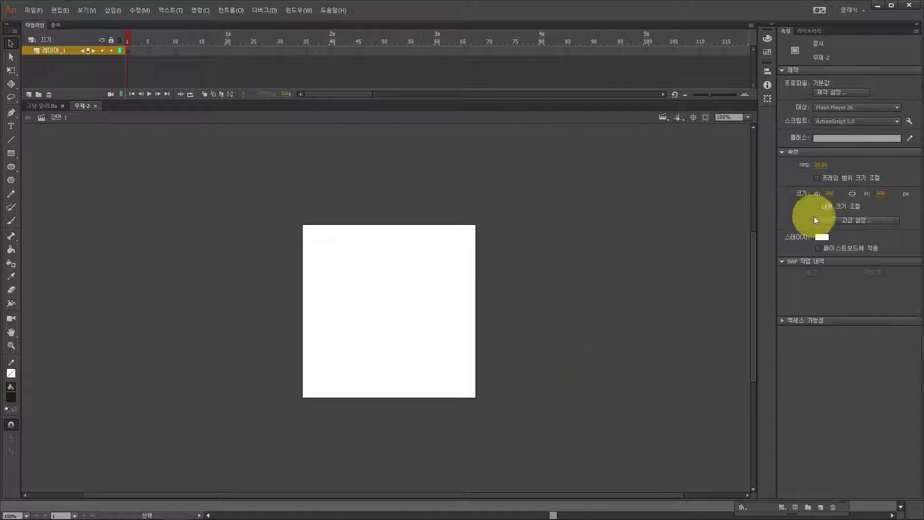
{"action": "left_click", "coordinate": [830, 194]}
{"action": "left_click", "coordinate": [880, 194]}
{"action": "left_click", "coordinate": [591, 255]}
{"action": "key", "text": "ctrl+v"}
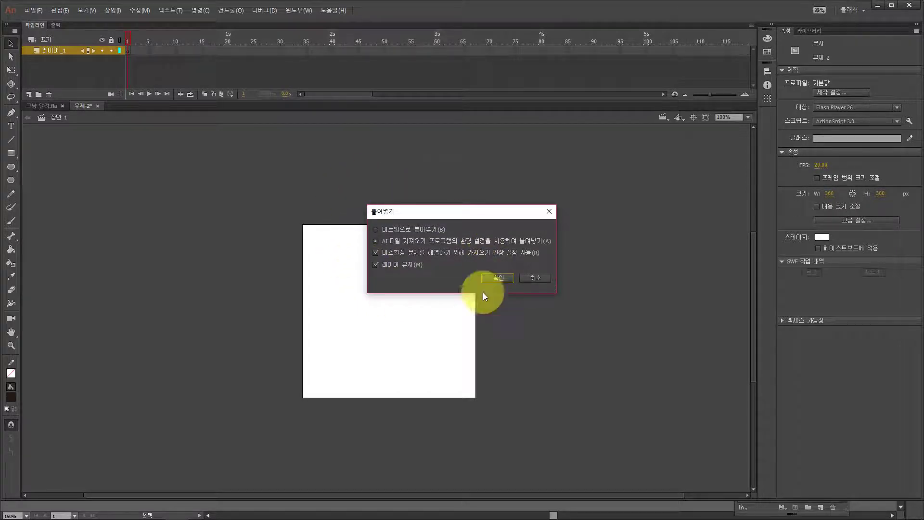
{"action": "left_click", "coordinate": [498, 278]}
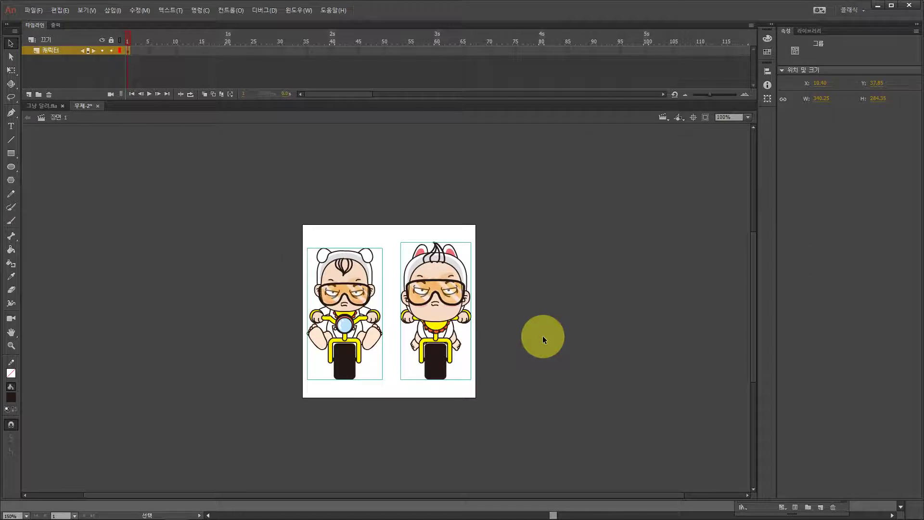
{"action": "key", "text": "ctrl+equal"}
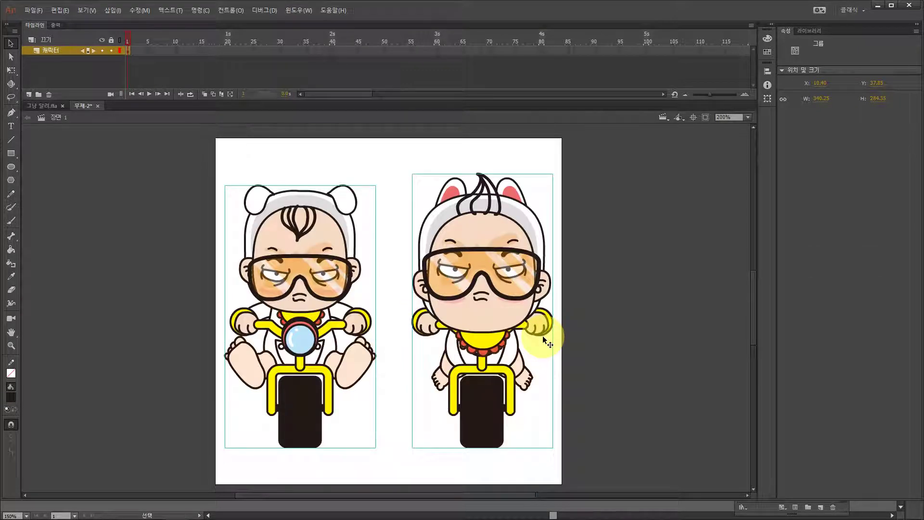
{"action": "left_click", "coordinate": [623, 285]}
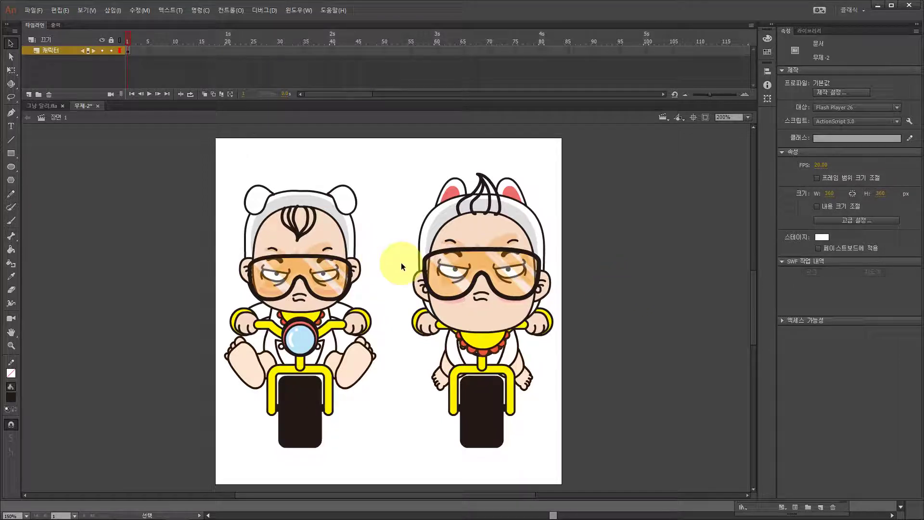
Convert the bear-hat character into a graphic symbol named "1번 캐릭터".
{"action": "left_click", "coordinate": [307, 249]}
{"action": "left_click", "coordinate": [444, 264]}
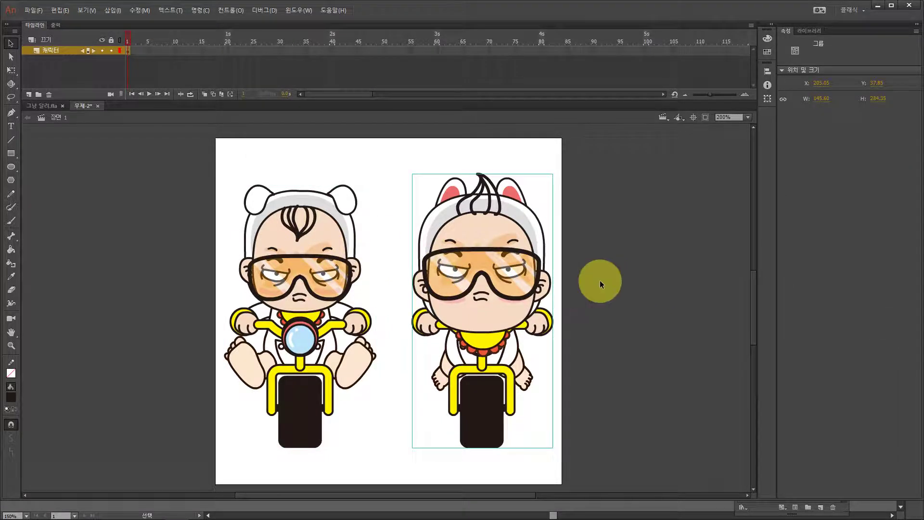
{"action": "left_click", "coordinate": [600, 280]}
{"action": "left_click_drag", "start_coordinate": [192, 174], "coordinate": [394, 487]}
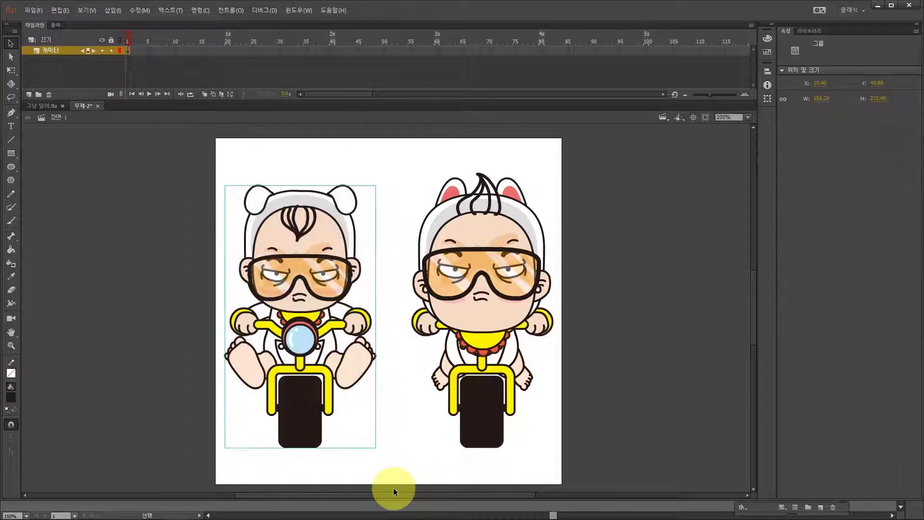
{"action": "key", "text": "F8"}
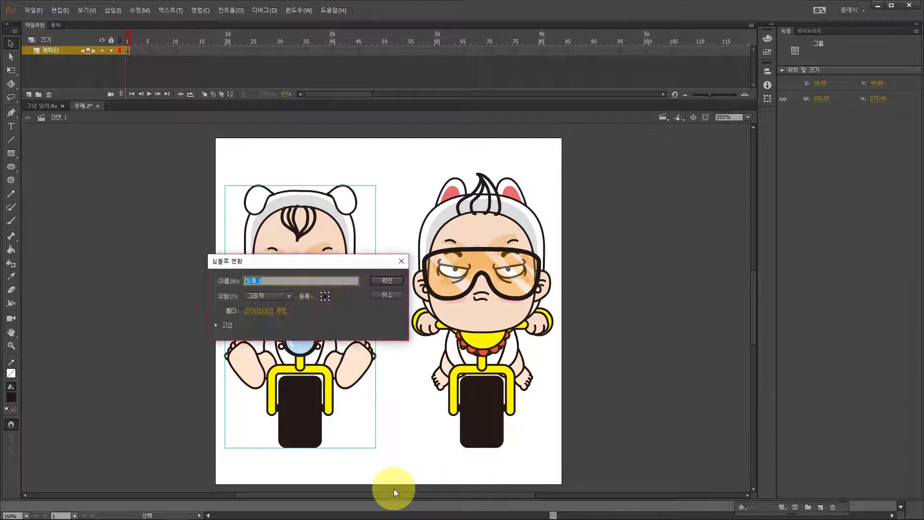
{"action": "type", "text": "1번"}
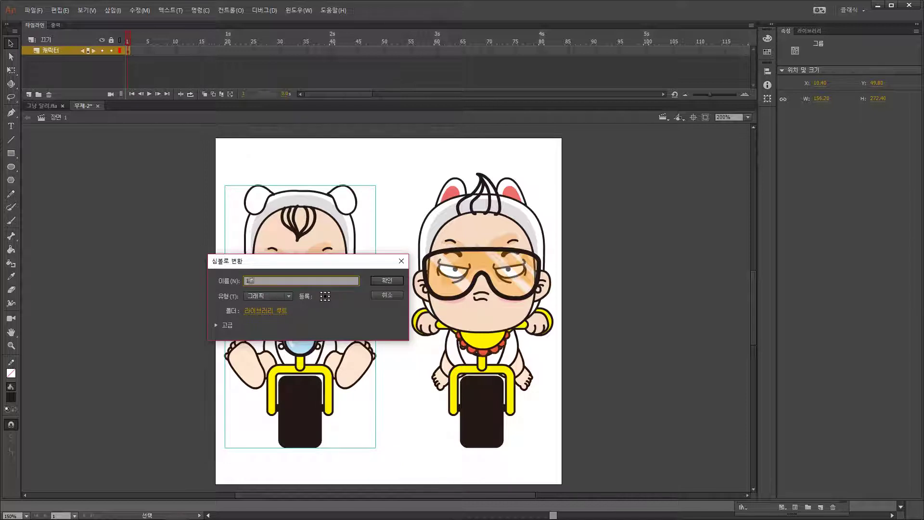
{"action": "type", "text": " 캐릭ㅌ"}
{"action": "key", "text": "Return"}
Convert the rabbit-eared character into a graphic symbol named "2번 캐릭터".
{"action": "left_click", "coordinate": [492, 301]}
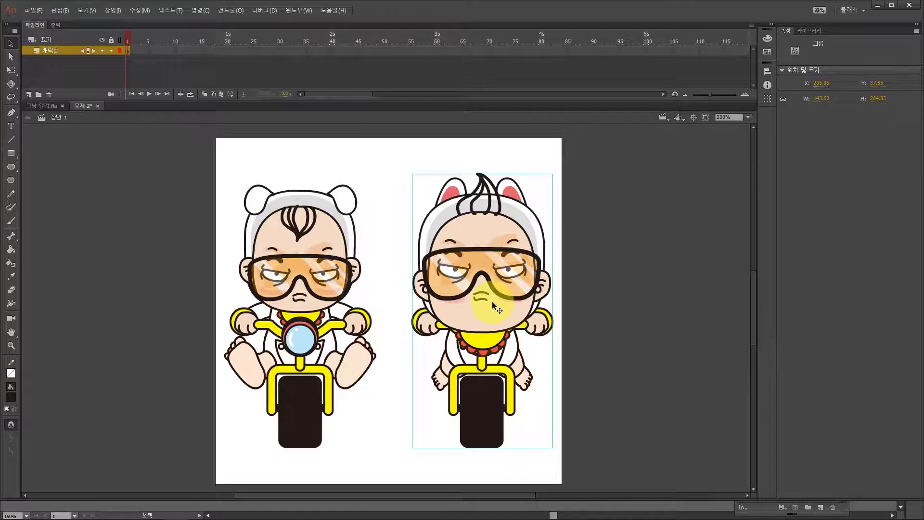
{"action": "key", "text": "F8"}
{"action": "type", "text": "2번"}
{"action": "type", "text": " 캐릭터"}
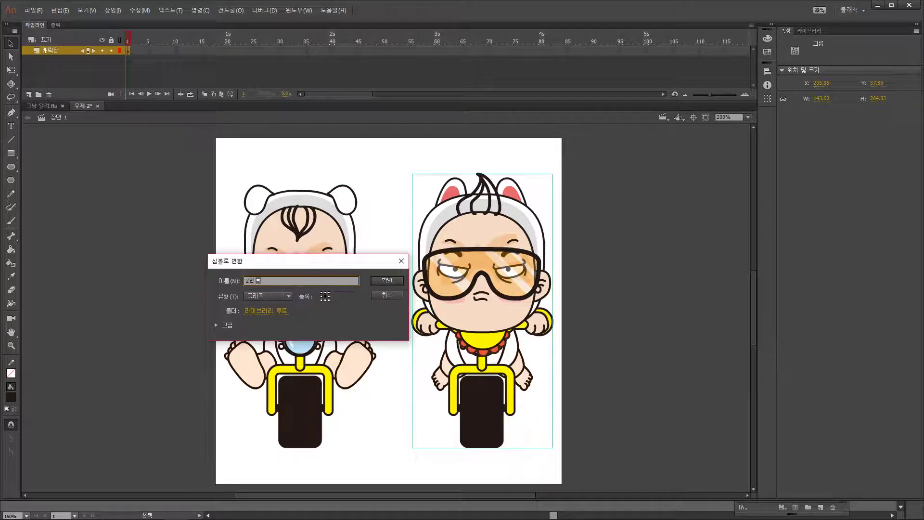
{"action": "key", "text": "Return"}
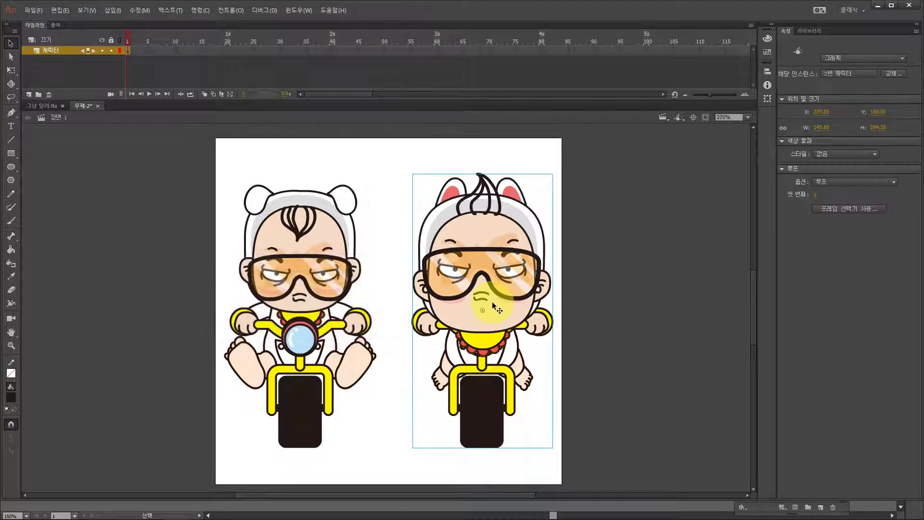
Delete both character instances from the stage.
{"action": "left_click_drag", "start_coordinate": [663, 346], "coordinate": [197, 212]}
{"action": "key", "text": "Delete"}
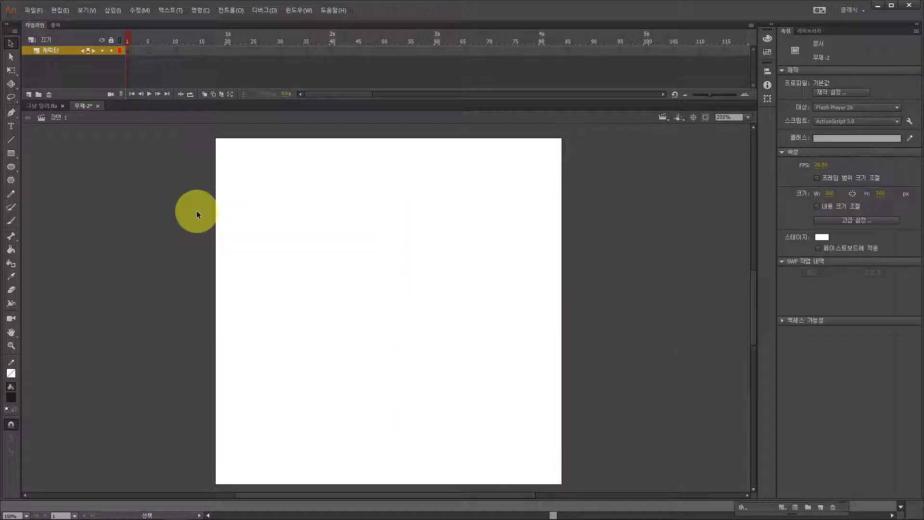
Preview the "1번 캐릭터" and "2번 캐릭터" symbols in the library.
{"action": "left_click", "coordinate": [813, 31]}
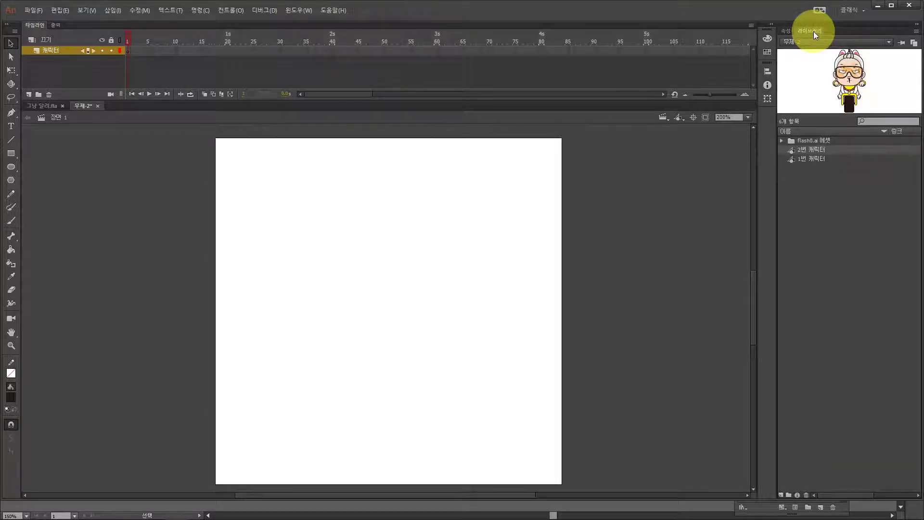
{"action": "left_click", "coordinate": [822, 193]}
{"action": "left_click", "coordinate": [813, 159]}
{"action": "left_click", "coordinate": [813, 152]}
{"action": "left_click", "coordinate": [813, 161]}
{"action": "left_click", "coordinate": [812, 152]}
{"action": "left_click", "coordinate": [812, 158]}
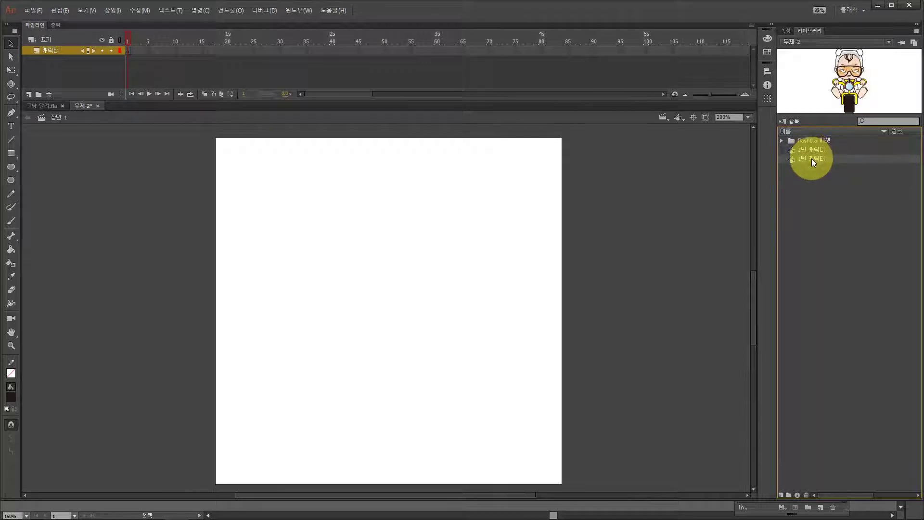
{"action": "left_click", "coordinate": [807, 183]}
Place the "1번 캐릭터" symbol in frame 1 of the 캐릭터 layer and center it horizontally and vertically on the stage.
{"action": "left_click", "coordinate": [60, 69]}
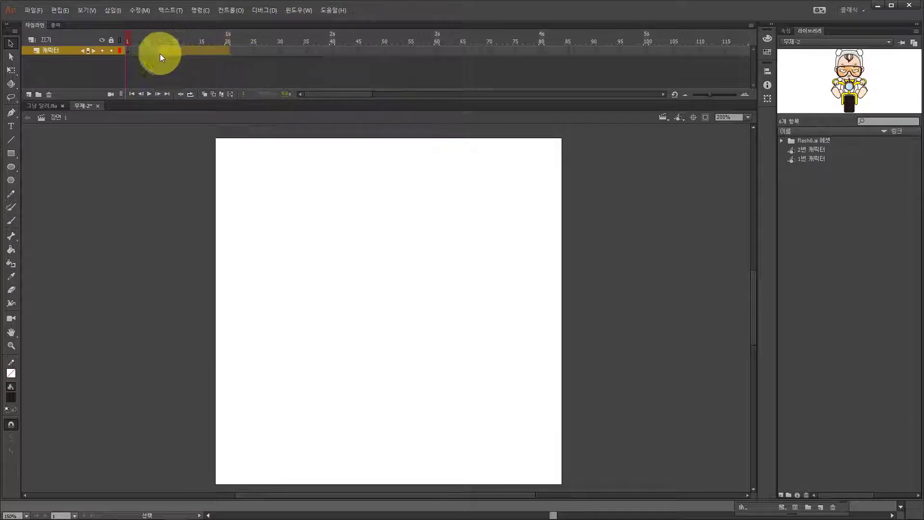
{"action": "left_click", "coordinate": [128, 53]}
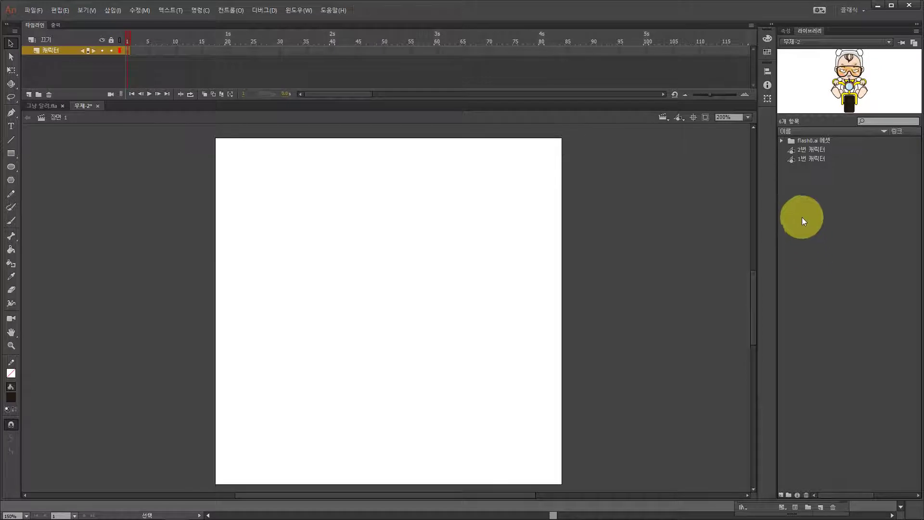
{"action": "left_click_drag", "start_coordinate": [795, 161], "coordinate": [402, 308]}
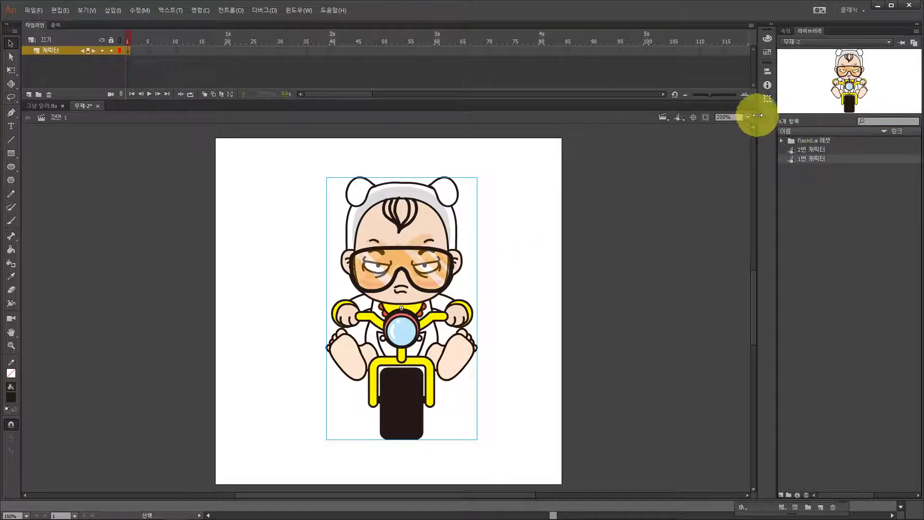
{"action": "left_click", "coordinate": [767, 74]}
{"action": "left_click", "coordinate": [681, 88]}
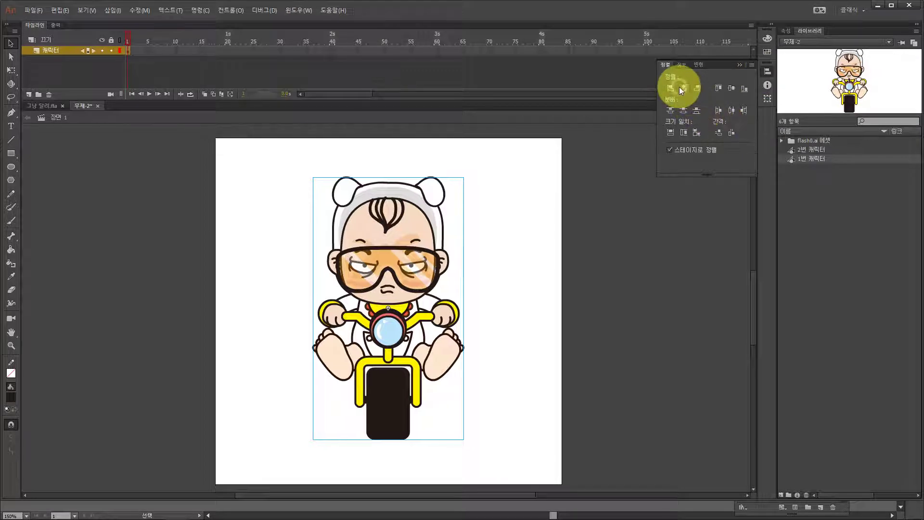
{"action": "left_click", "coordinate": [732, 89]}
{"action": "left_click", "coordinate": [607, 285]}
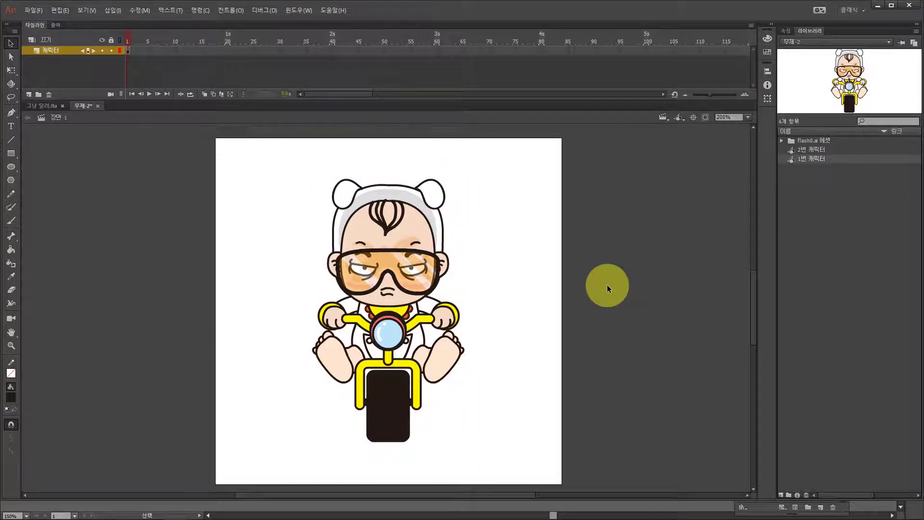
Enlarge the character with Free Transform to nearly the stage width and move it down so its wheel extends below the stage.
{"action": "key", "text": "ctrl+1"}
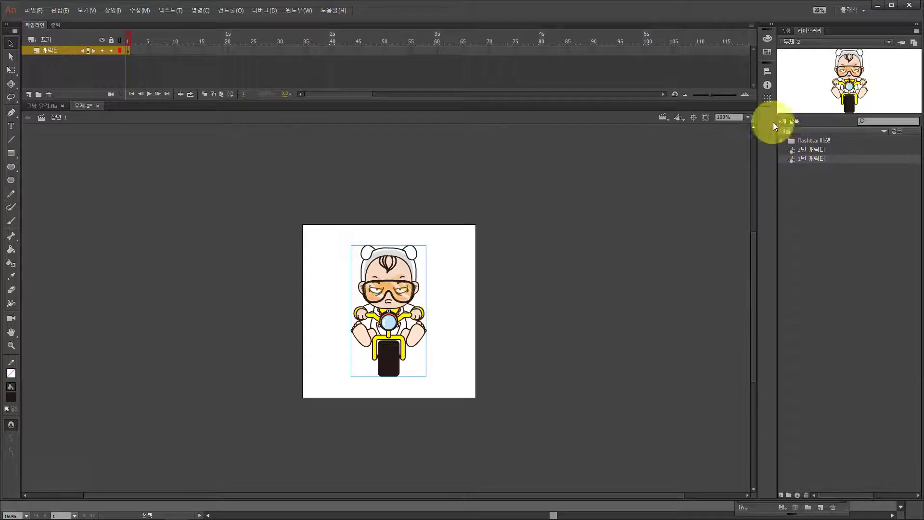
{"action": "left_click", "coordinate": [765, 99]}
{"action": "left_click", "coordinate": [466, 165]}
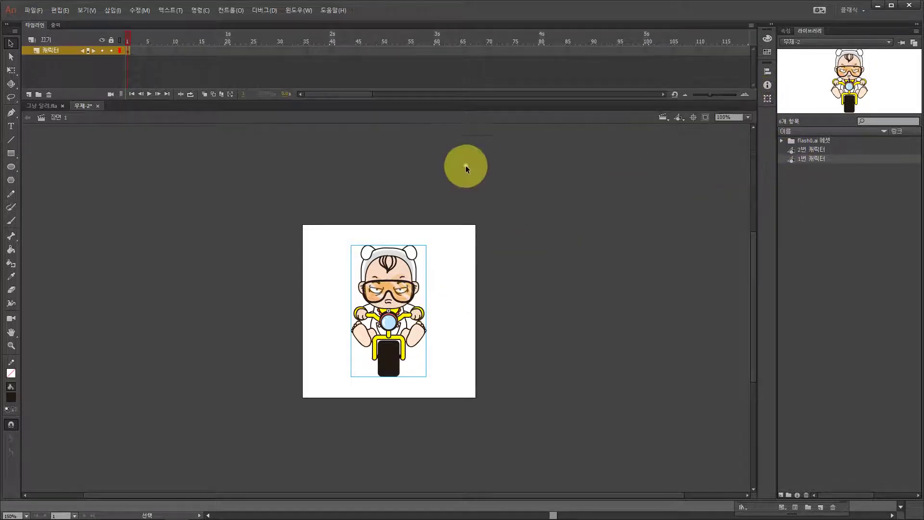
{"action": "left_click", "coordinate": [17, 73]}
{"action": "left_click", "coordinate": [391, 296]}
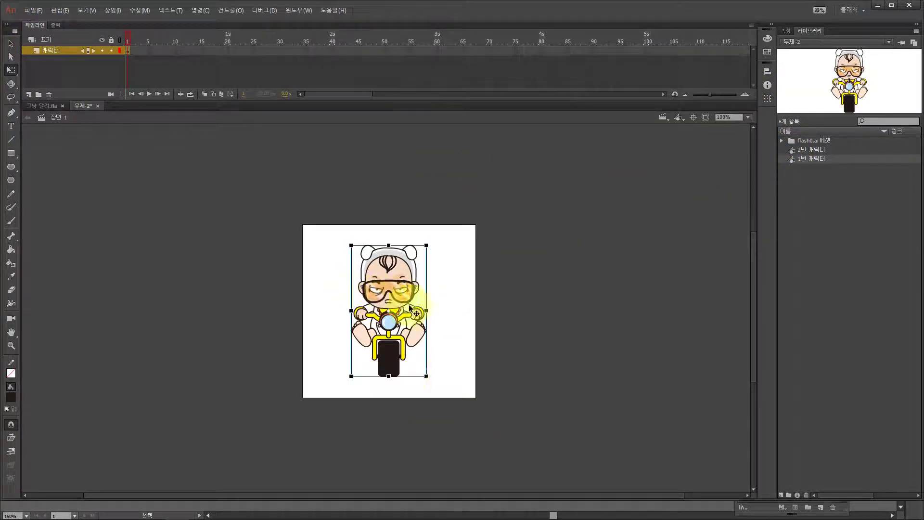
{"action": "left_click_drag", "start_coordinate": [427, 376], "coordinate": [507, 458]}
{"action": "left_click_drag", "start_coordinate": [419, 270], "coordinate": [418, 312]}
{"action": "left_click", "coordinate": [561, 309]}
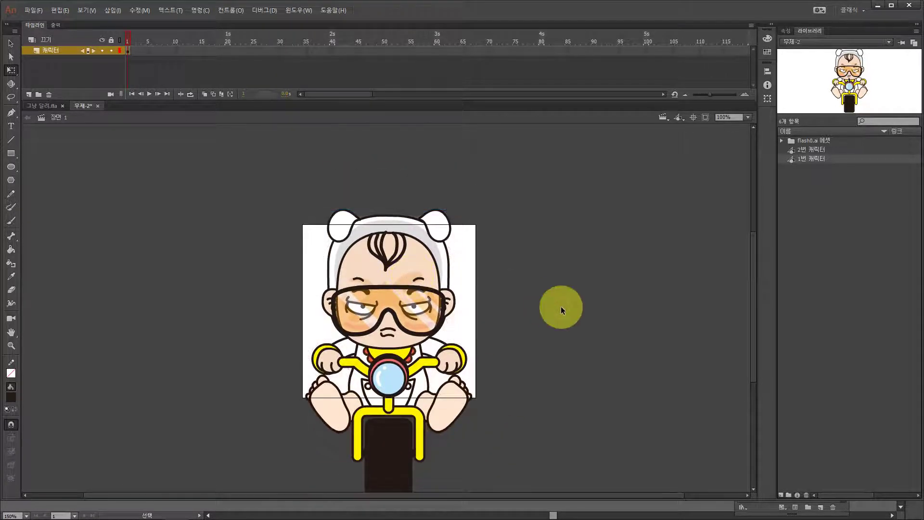
Test the movie to check how the enlarged character is cropped by the stage, and close the preview.
{"action": "key", "text": "ctrl+Return"}
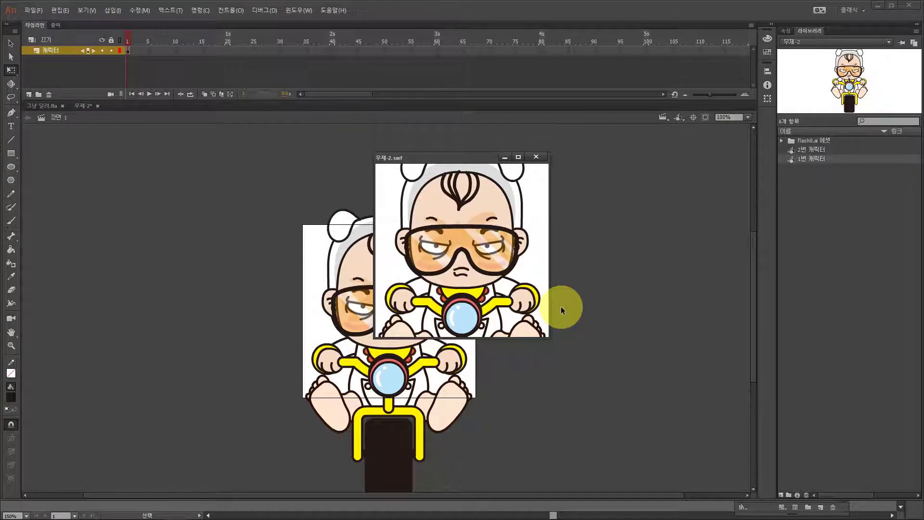
{"action": "left_click", "coordinate": [534, 158]}
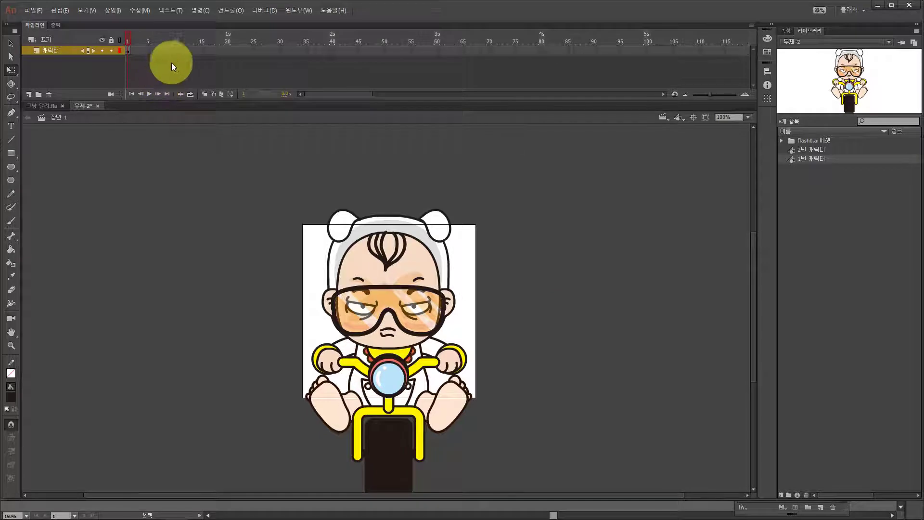
Insert a keyframe at frame 10 of the 캐릭터 layer and create a classic tween between frames 1 and 10.
{"action": "key", "text": "F6"}
{"action": "left_click", "coordinate": [150, 48]}
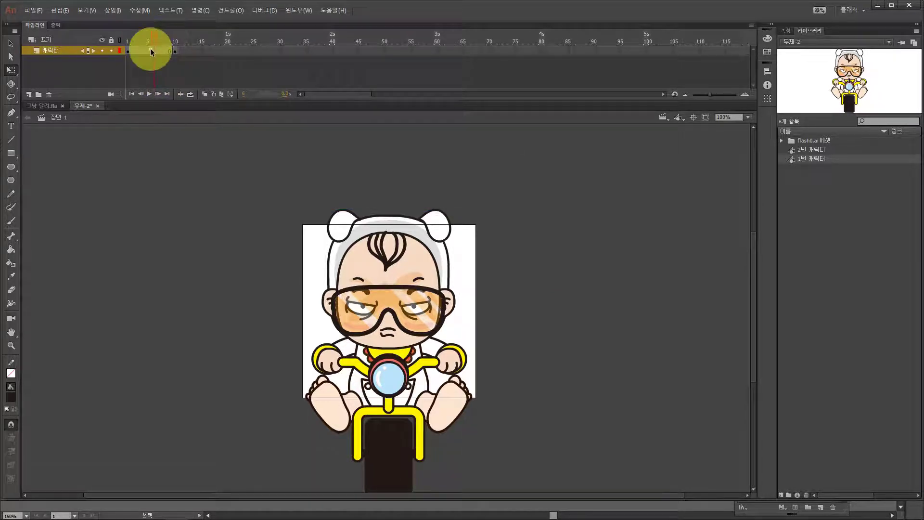
{"action": "right_click", "coordinate": [150, 48]}
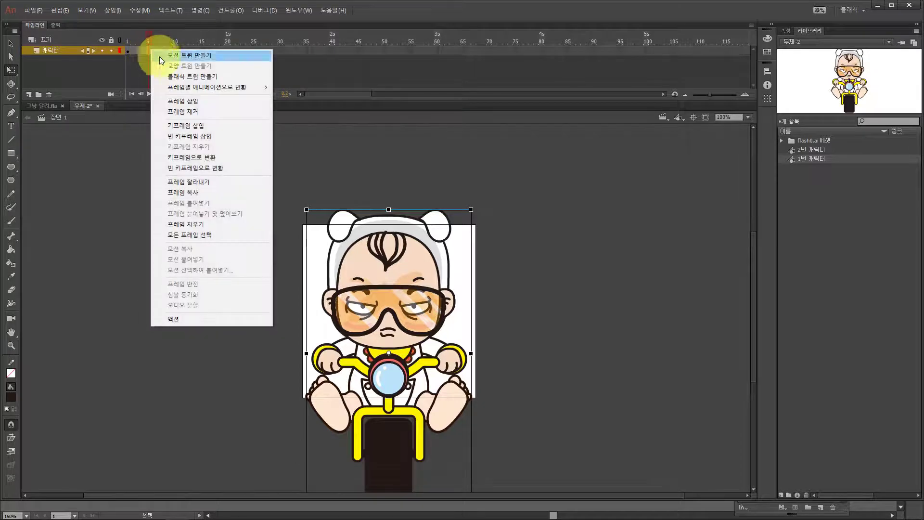
{"action": "left_click", "coordinate": [175, 76]}
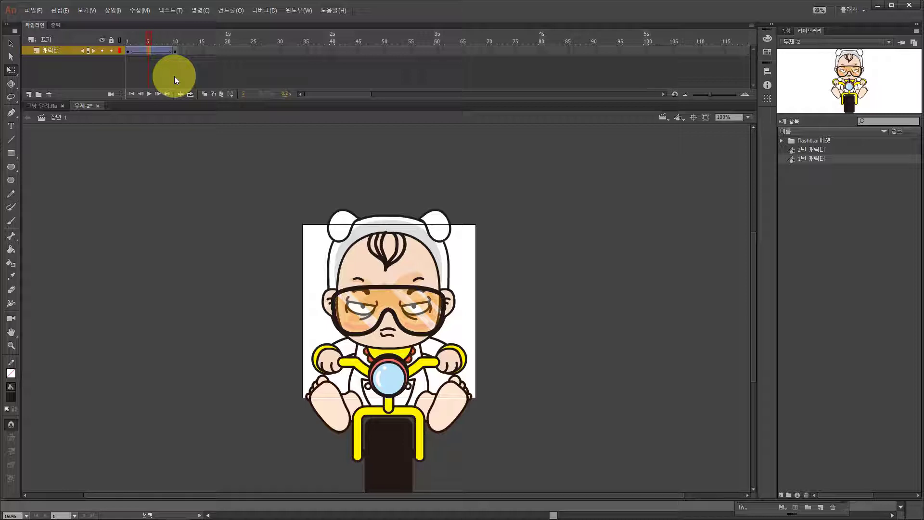
At frame 10, shrink the character to about half size with Free Transform and center it horizontally and vertically on the stage.
{"action": "left_click_drag", "start_coordinate": [154, 40], "coordinate": [177, 51]}
{"action": "left_click", "coordinate": [176, 51]}
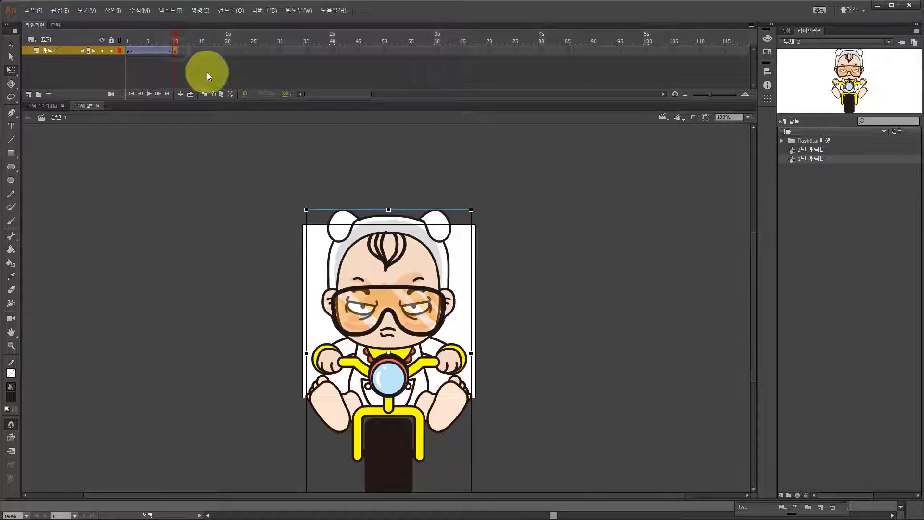
{"action": "left_click_drag", "start_coordinate": [472, 210], "coordinate": [430, 272]}
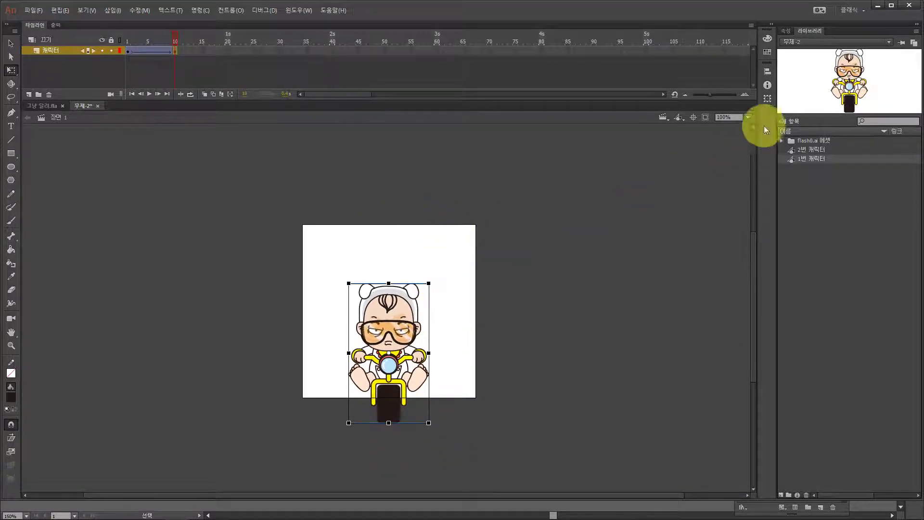
{"action": "left_click", "coordinate": [768, 71]}
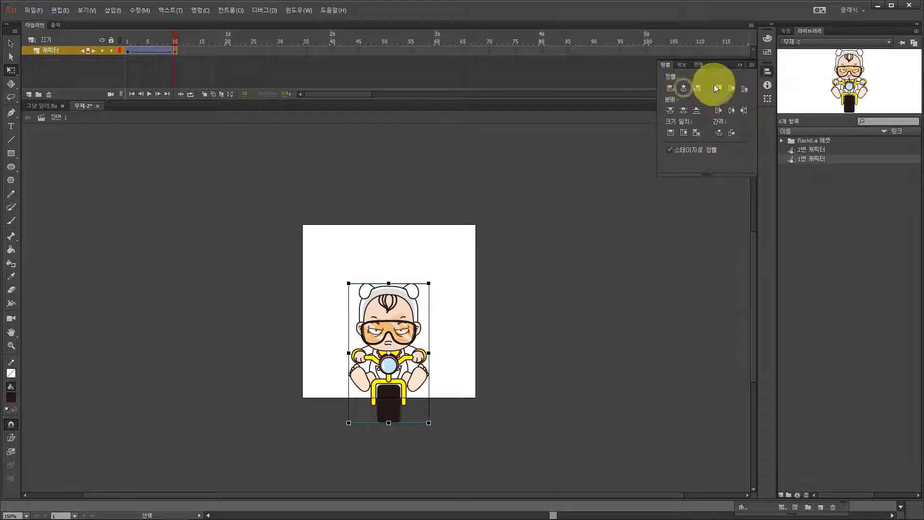
{"action": "left_click", "coordinate": [731, 88]}
{"action": "left_click", "coordinate": [533, 204]}
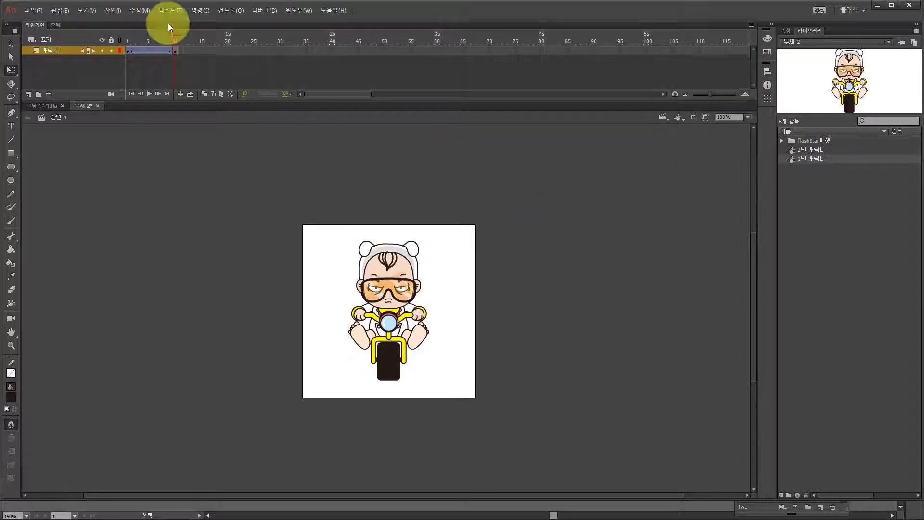
Insert a blank keyframe at frame 11 and place the "2번 캐릭터" symbol there, centered horizontally and vertically on the stage.
{"action": "mouse_move", "coordinate": [175, 36]}
{"action": "left_mouse_down"}
{"action": "mouse_move", "coordinate": [113, 28]}
{"action": "mouse_move", "coordinate": [184, 39]}
{"action": "mouse_move", "coordinate": [103, 22]}
{"action": "mouse_move", "coordinate": [182, 41]}
{"action": "left_mouse_up"}
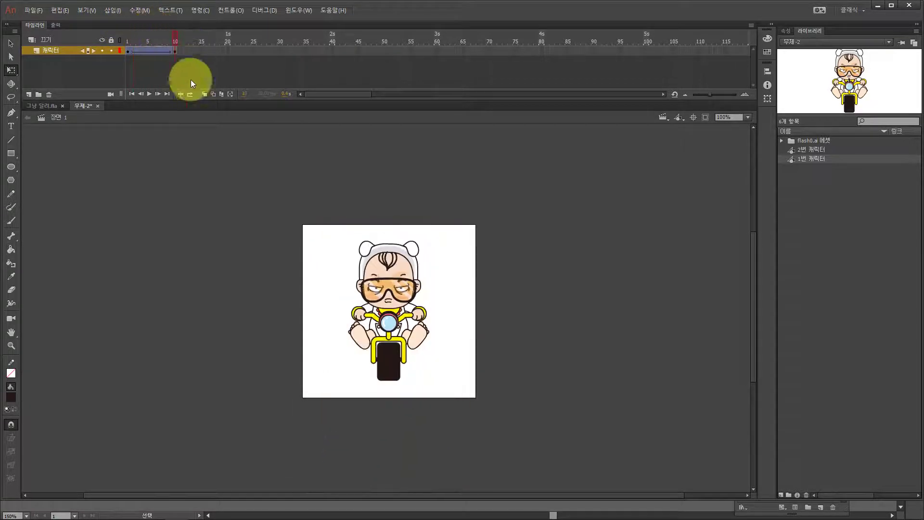
{"action": "left_click", "coordinate": [177, 50]}
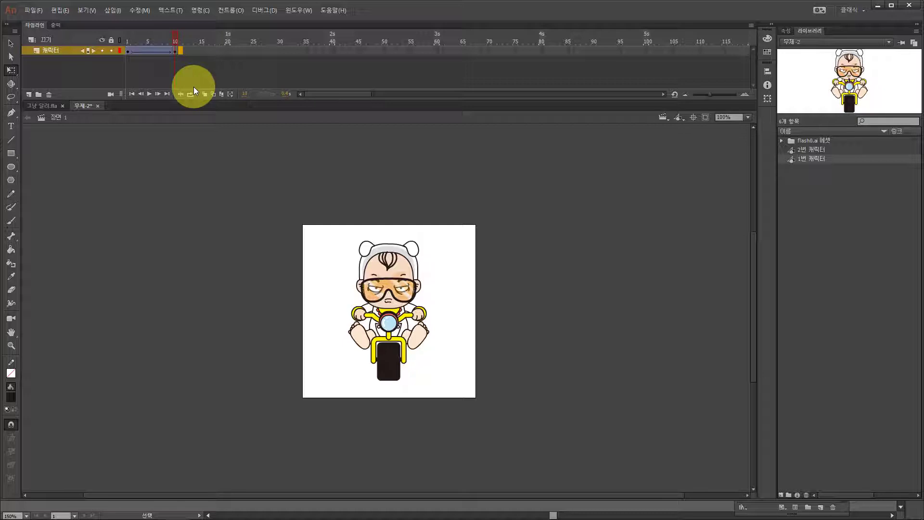
{"action": "key", "text": "F7"}
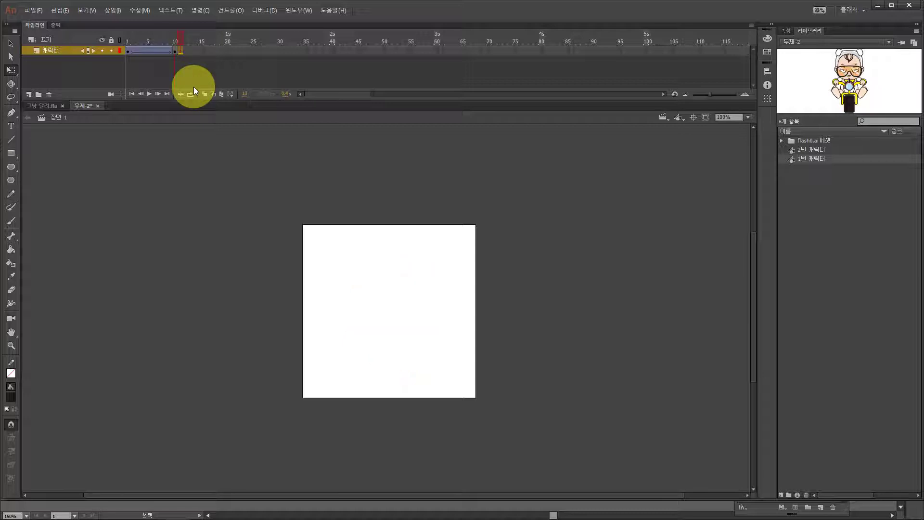
{"action": "left_click_drag", "start_coordinate": [178, 36], "coordinate": [181, 50]}
{"action": "left_click_drag", "start_coordinate": [807, 151], "coordinate": [404, 294]}
{"action": "left_click", "coordinate": [768, 71]}
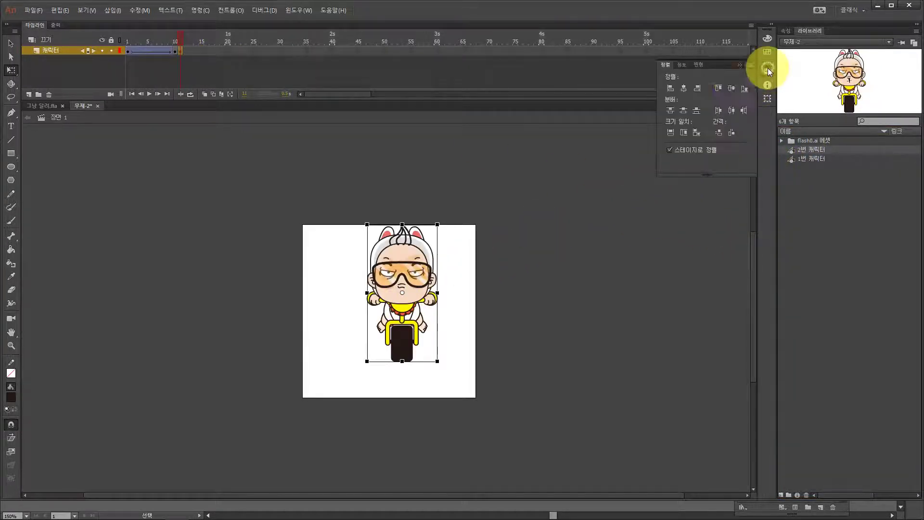
{"action": "left_click", "coordinate": [685, 88]}
{"action": "left_click", "coordinate": [731, 88]}
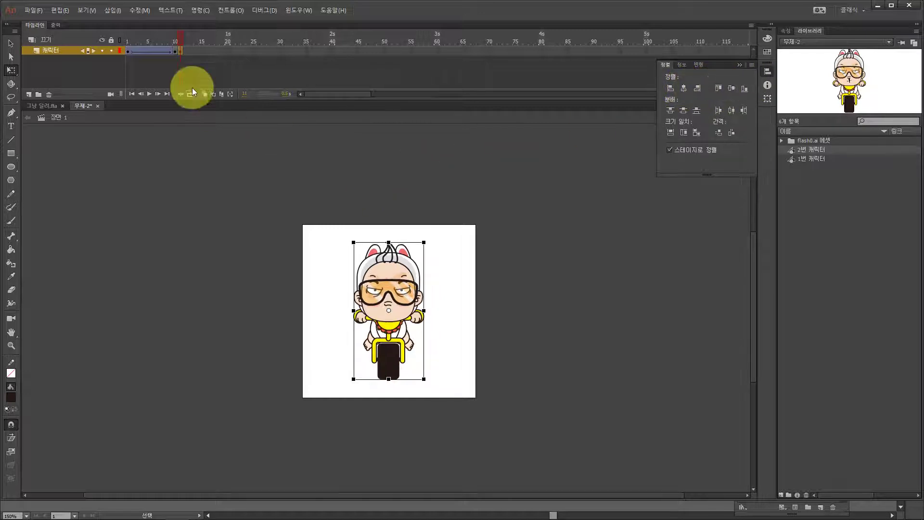
Insert a keyframe at frame 20 of the 캐릭터 layer and create a classic tween between frames 11 and 20.
{"action": "left_click", "coordinate": [178, 36]}
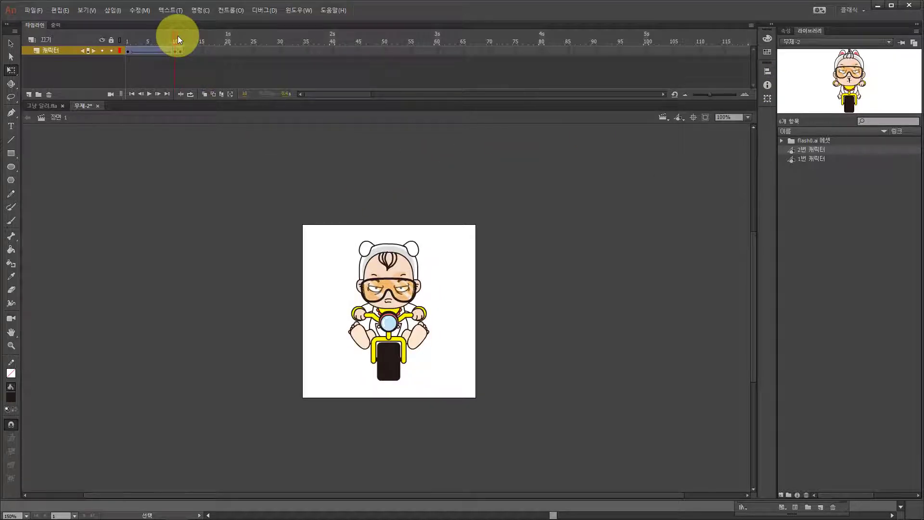
{"action": "left_click_drag", "start_coordinate": [175, 37], "coordinate": [226, 55]}
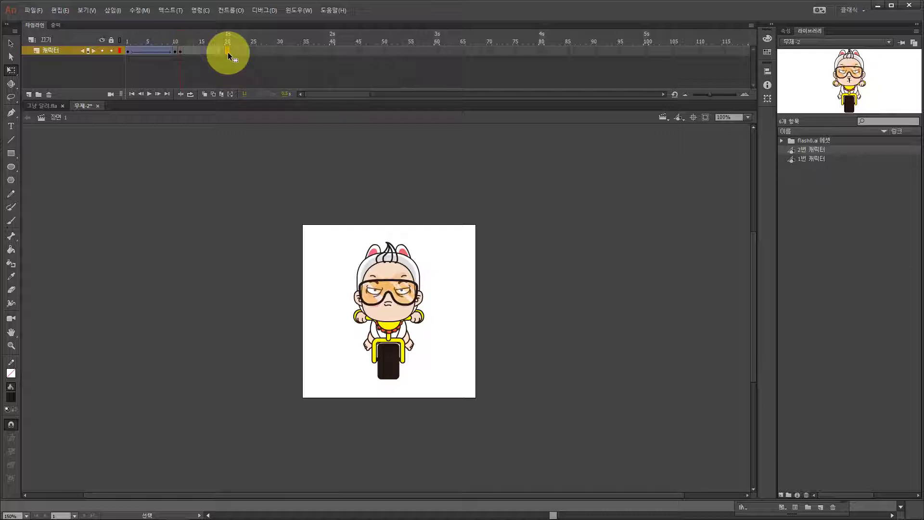
{"action": "right_click", "coordinate": [216, 51]}
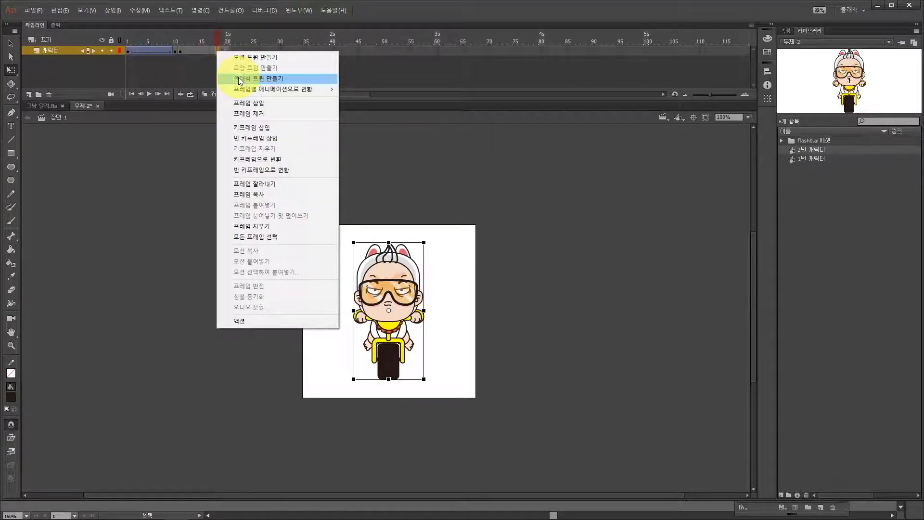
{"action": "left_click", "coordinate": [238, 78]}
At frame 20, enlarge the second character to nearly the stage width and move it down so its wheel extends below the stage.
{"action": "left_click", "coordinate": [228, 50]}
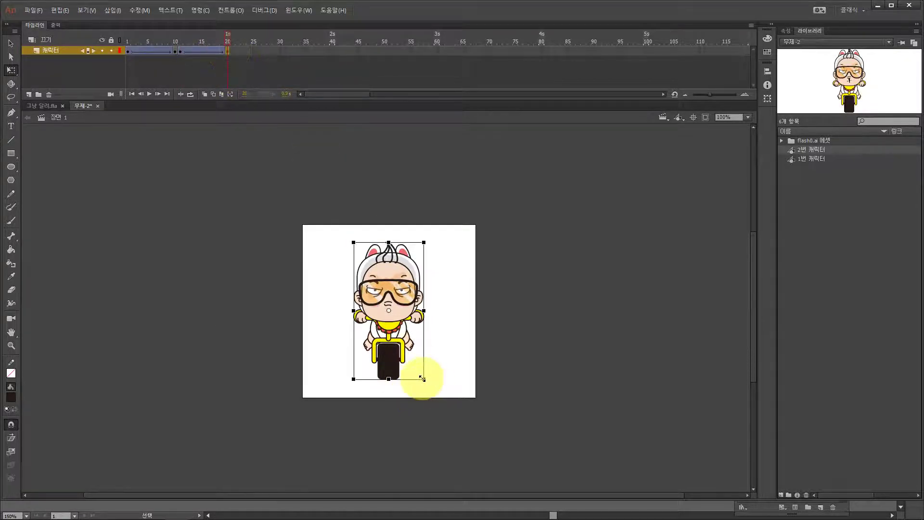
{"action": "left_click_drag", "start_coordinate": [423, 380], "coordinate": [501, 444]}
{"action": "left_click_drag", "start_coordinate": [437, 253], "coordinate": [437, 288]}
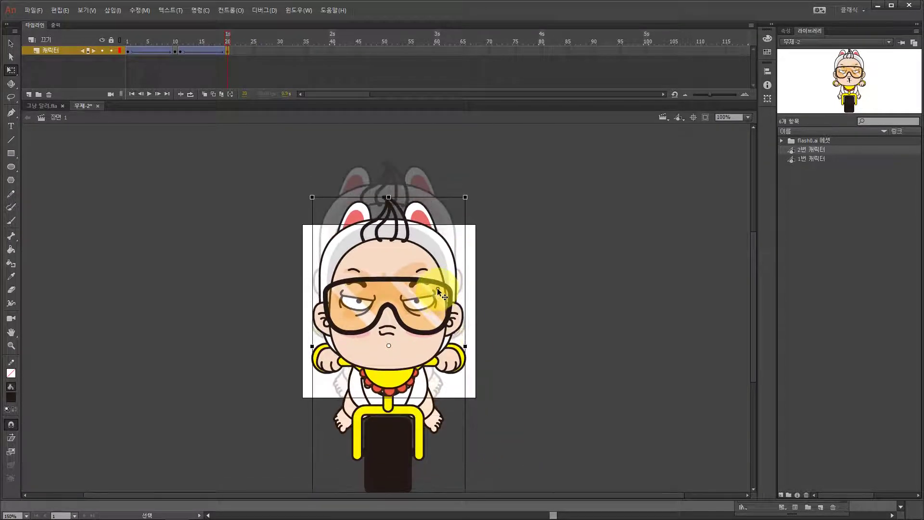
Test the movie to review both character tweens, and close the preview.
{"action": "left_click_drag", "start_coordinate": [226, 35], "coordinate": [239, 60]}
{"action": "key", "text": "ctrl+Return"}
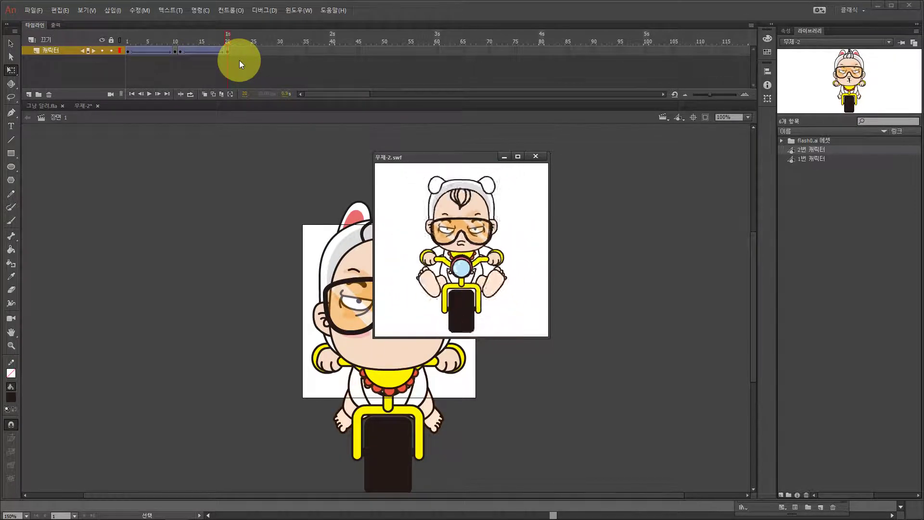
{"action": "left_click", "coordinate": [536, 156]}
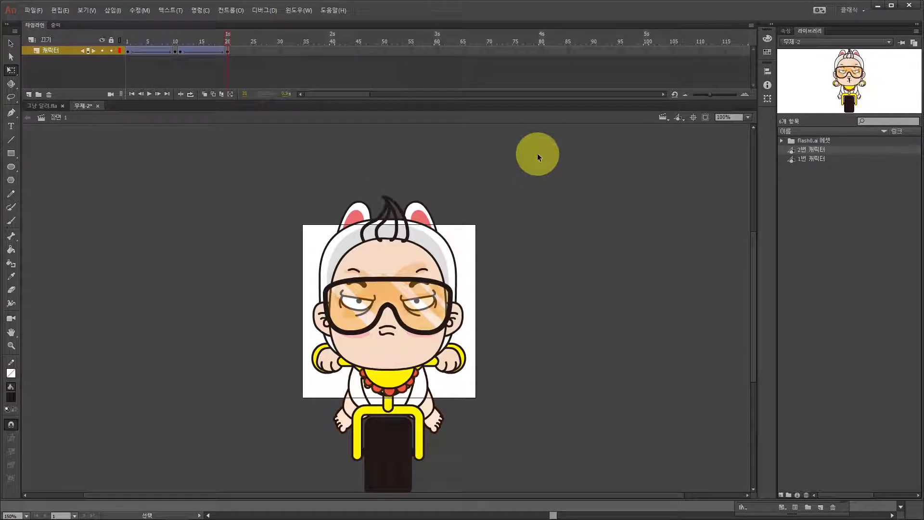
Set the ease of the first classic tween, between frames 1 and 10, to 100.
{"action": "left_click_drag", "start_coordinate": [227, 36], "coordinate": [154, 53]}
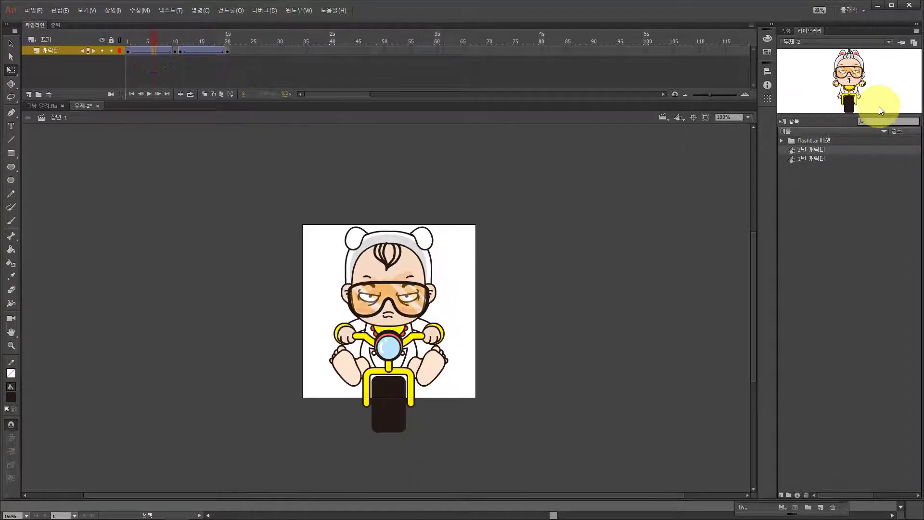
{"action": "left_click", "coordinate": [786, 32]}
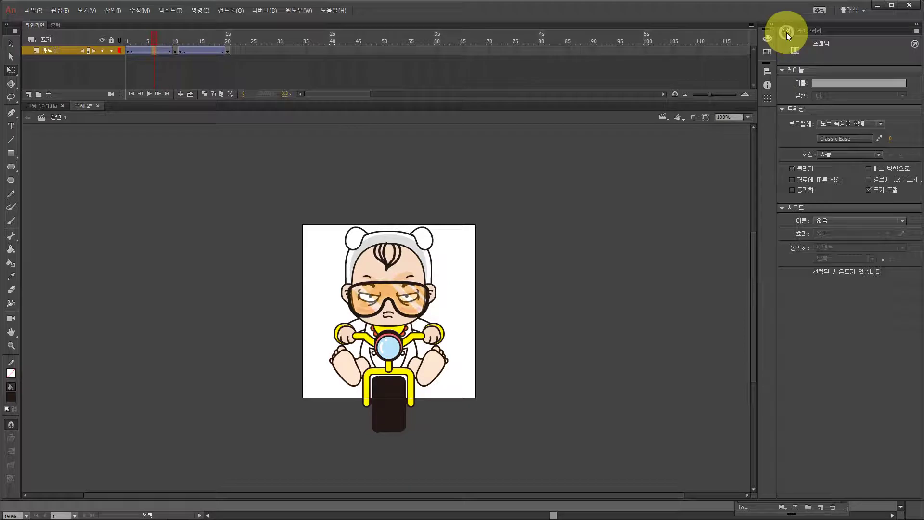
{"action": "left_click", "coordinate": [891, 139]}
{"action": "type", "text": "100"}
{"action": "key", "text": "Return"}
{"action": "left_click", "coordinate": [890, 169]}
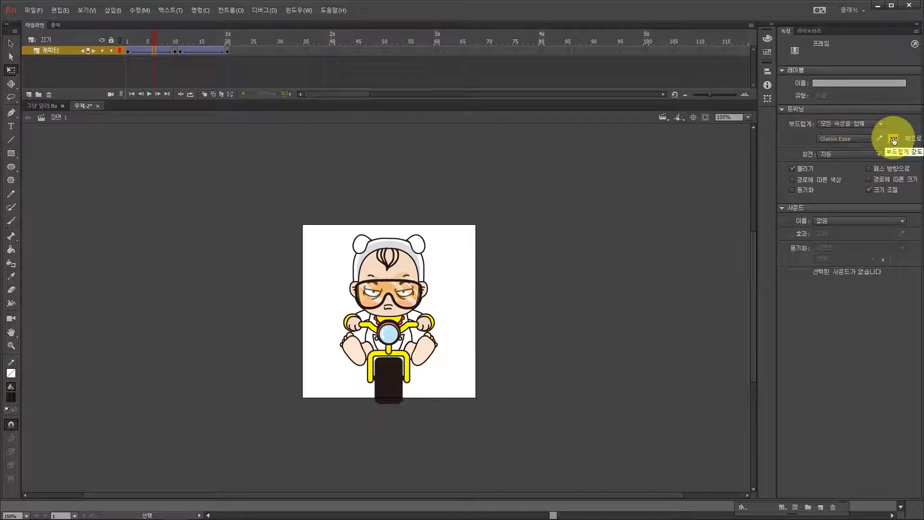
Set the ease of the second classic tween, between frames 11 and 20, to -100.
{"action": "left_click_drag", "start_coordinate": [157, 34], "coordinate": [197, 38]}
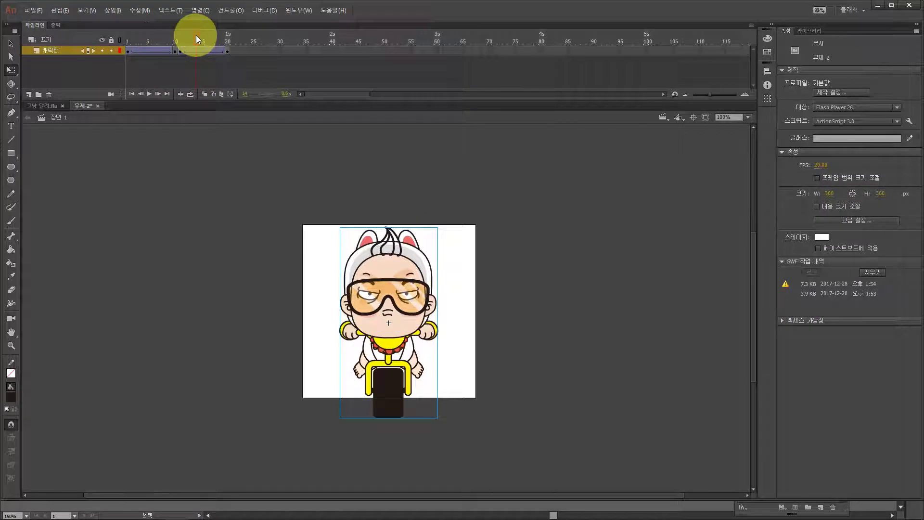
{"action": "left_click", "coordinate": [200, 50]}
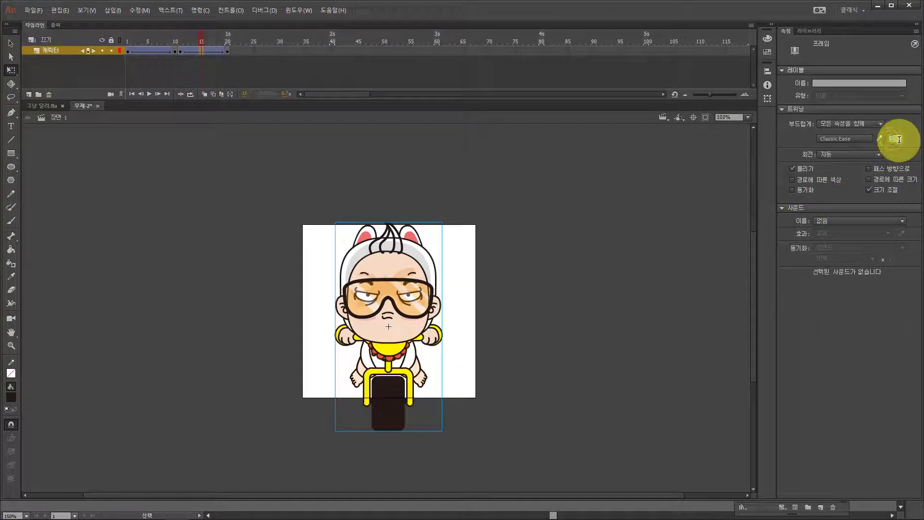
{"action": "type", "text": "-100"}
{"action": "key", "text": "Return"}
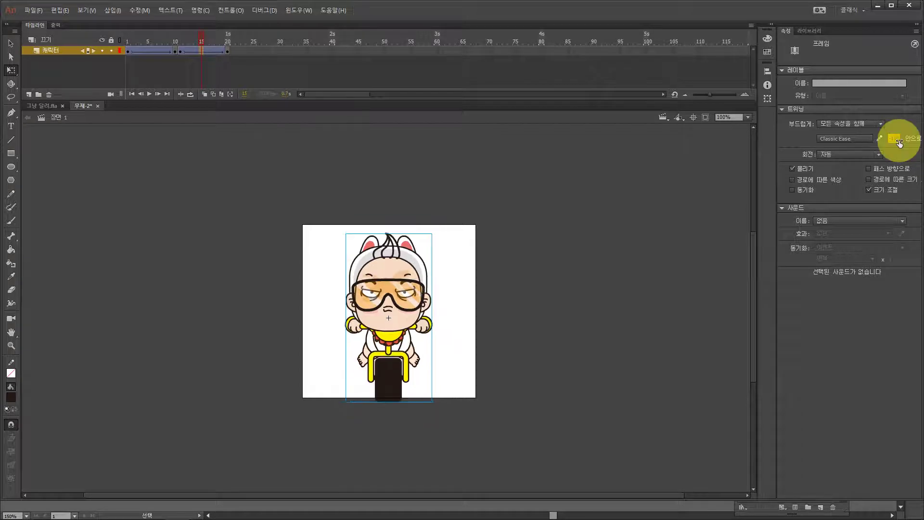
Test the movie to examine the eased motion of both characters, and close the preview.
{"action": "left_click", "coordinate": [679, 313]}
{"action": "key", "text": "ctrl+Return"}
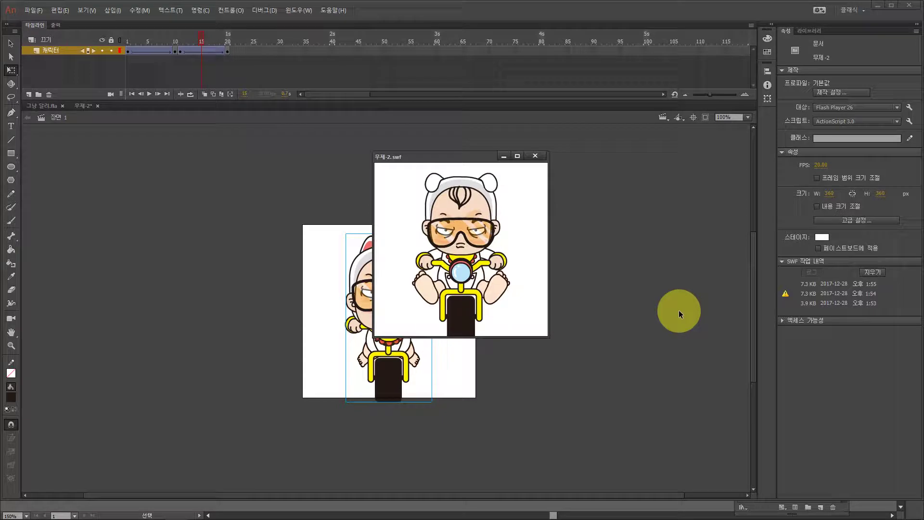
{"action": "left_click", "coordinate": [534, 155]}
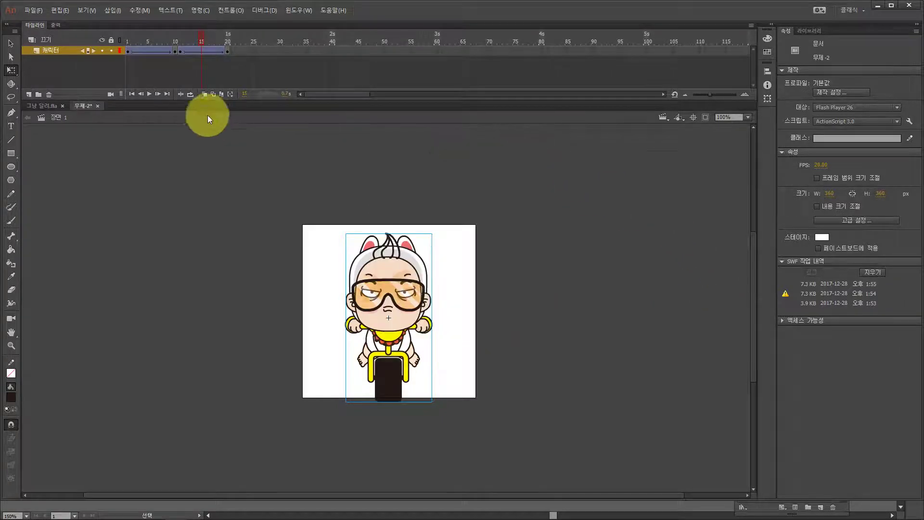
Lock the 캐릭터 layer and add a new layer named "불꽃 효과" above it.
{"action": "left_click", "coordinate": [112, 50]}
{"action": "left_click", "coordinate": [29, 94]}
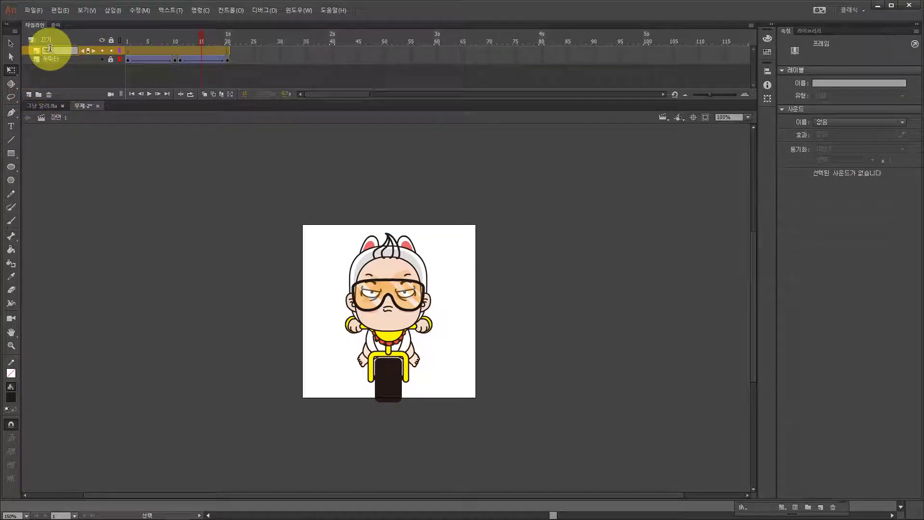
{"action": "type", "text": "불꽃 효과"}
Convert frames 1 through 20 of the 불꽃 효과 layer to individual blank keyframes.
{"action": "left_click_drag", "start_coordinate": [198, 38], "coordinate": [227, 51]}
{"action": "left_click", "coordinate": [227, 50]}
{"action": "key", "text": "F7"}
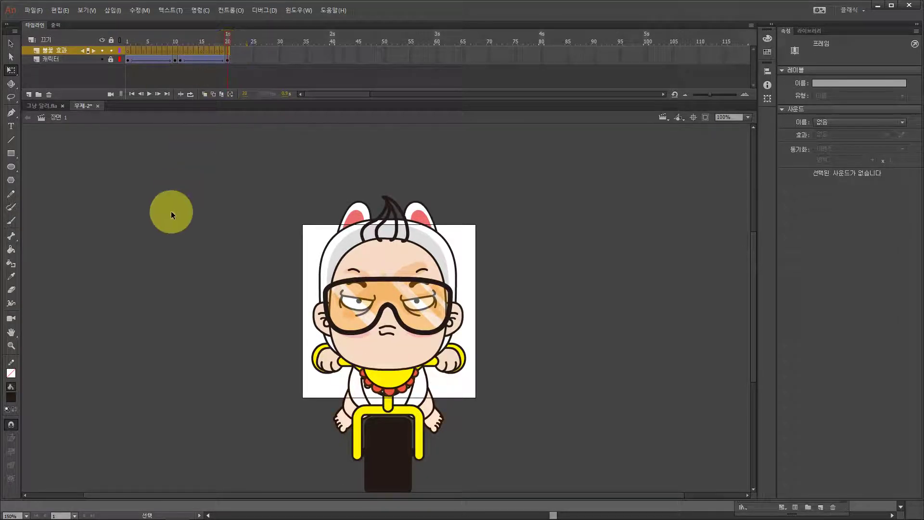
{"action": "left_click", "coordinate": [169, 213]}
On frame 11 of the 불꽃 효과 layer, draw a closed flame outline about 74 by 65 px beside the wheel, with three scalloped edges.
{"action": "key", "text": "ctrl+equal"}
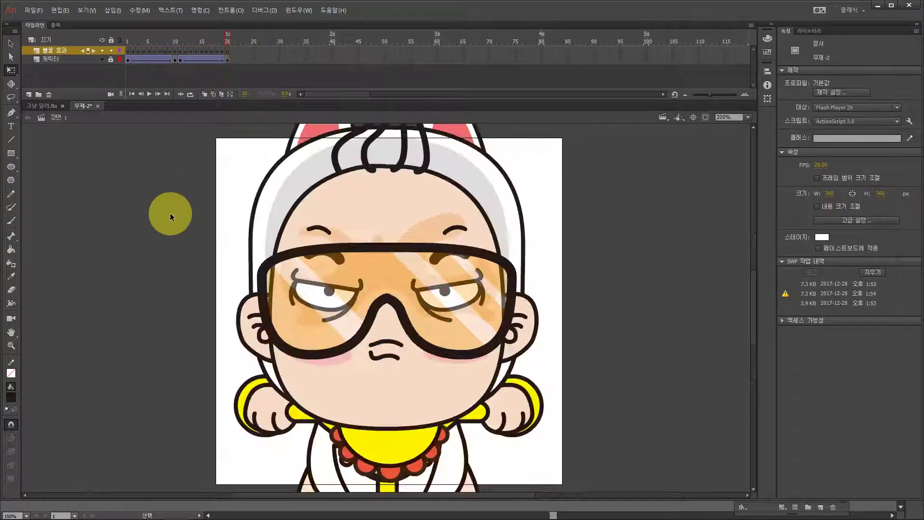
{"action": "left_click_drag", "start_coordinate": [229, 32], "coordinate": [174, 36]}
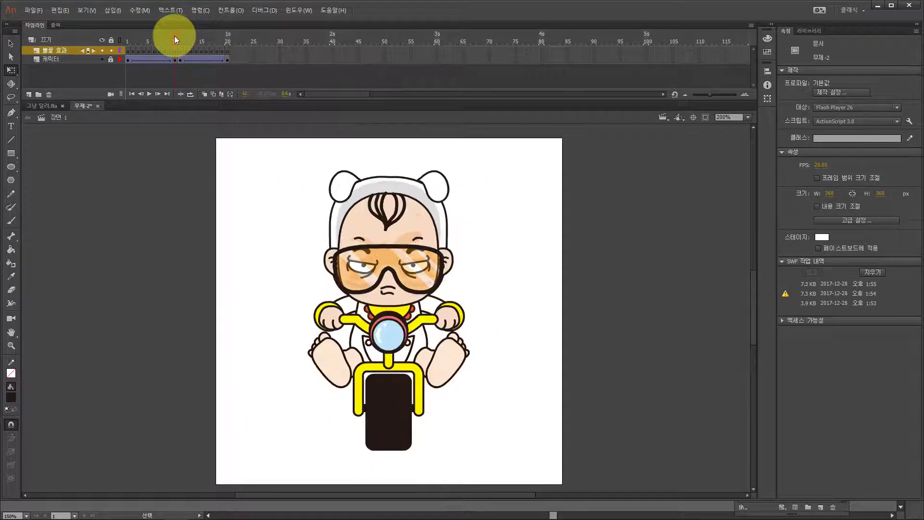
{"action": "mouse_move", "coordinate": [176, 35]}
{"action": "left_mouse_down"}
{"action": "mouse_move", "coordinate": [201, 35]}
{"action": "mouse_move", "coordinate": [178, 39]}
{"action": "left_mouse_up"}
{"action": "left_click", "coordinate": [181, 51]}
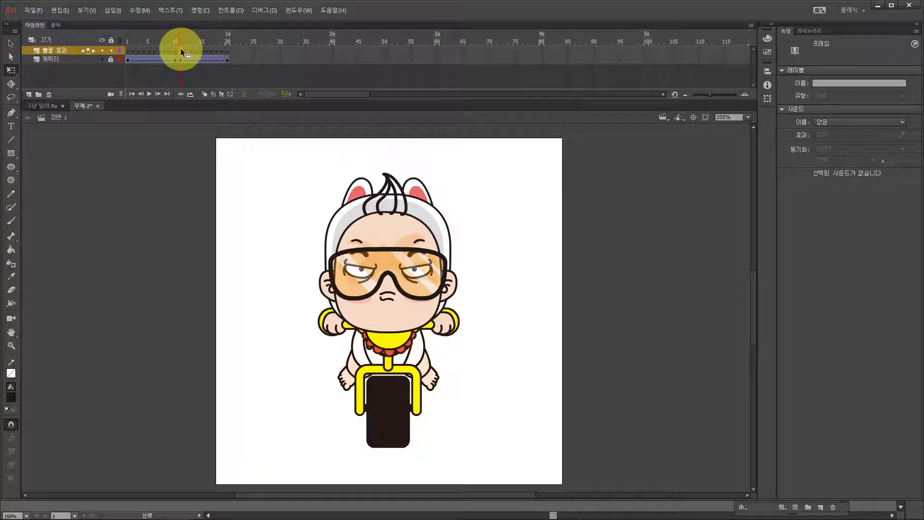
{"action": "key", "text": "ctrl+equal"}
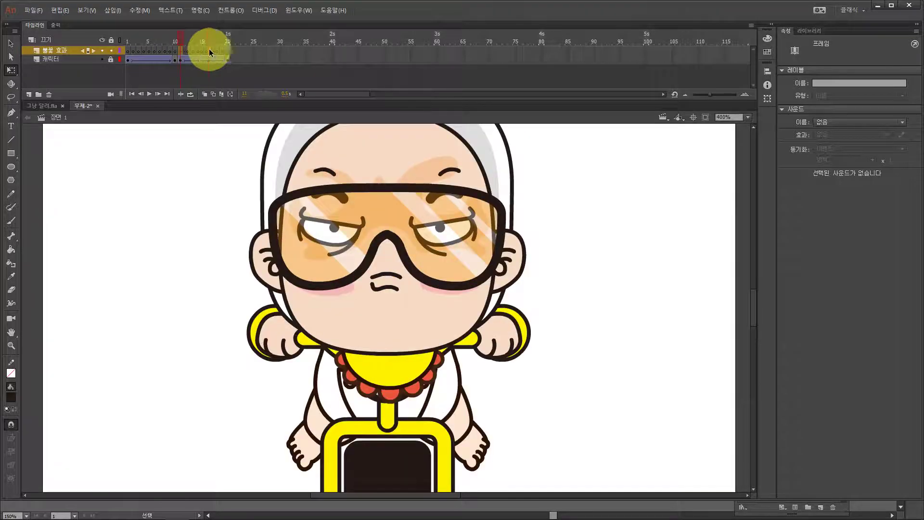
{"action": "left_click_drag", "start_coordinate": [624, 388], "coordinate": [350, 239]}
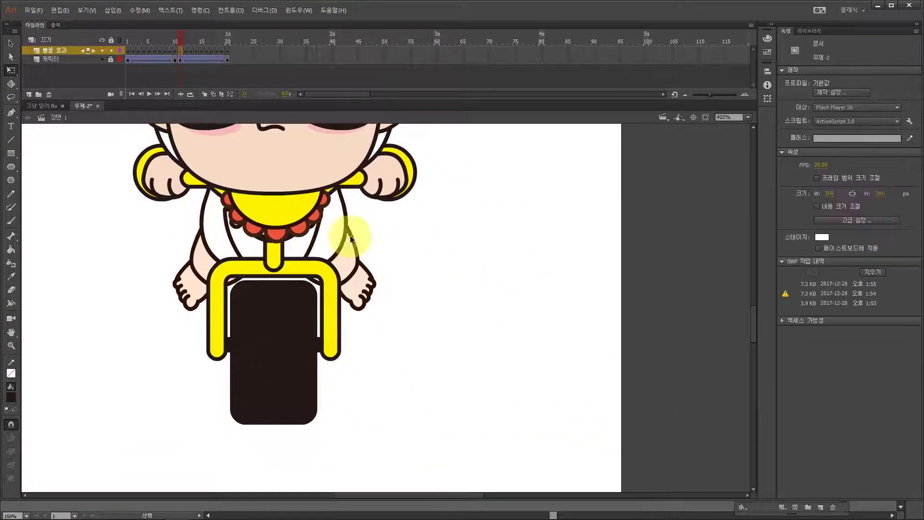
{"action": "left_click", "coordinate": [13, 140]}
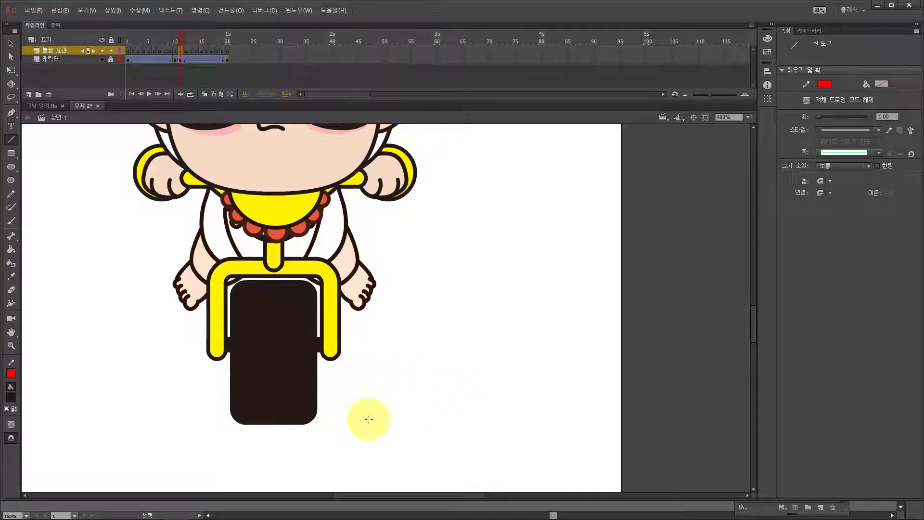
{"action": "mouse_move", "coordinate": [359, 409]}
{"action": "left_mouse_down"}
{"action": "mouse_move", "coordinate": [471, 392]}
{"action": "mouse_move", "coordinate": [501, 363]}
{"action": "mouse_move", "coordinate": [478, 325]}
{"action": "left_mouse_up"}
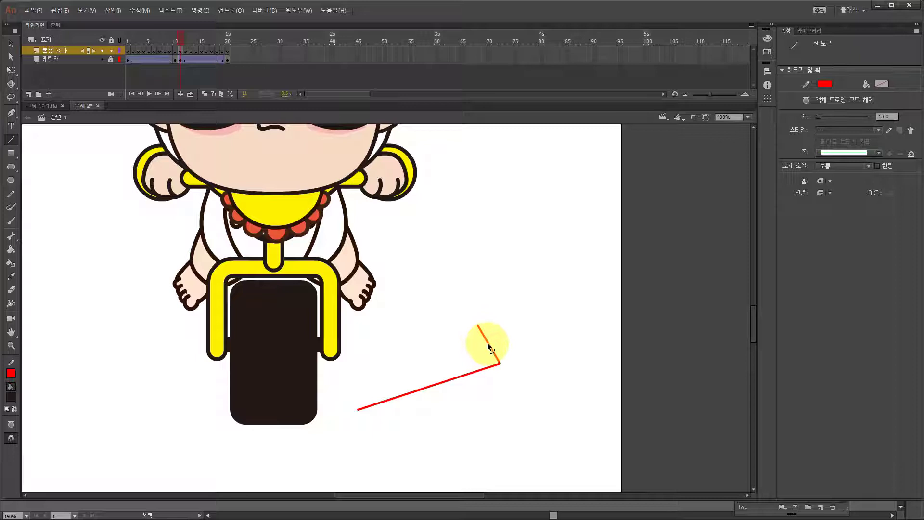
{"action": "mouse_move", "coordinate": [489, 345]}
{"action": "left_mouse_down"}
{"action": "mouse_move", "coordinate": [478, 353]}
{"action": "mouse_move", "coordinate": [447, 301]}
{"action": "left_mouse_up"}
{"action": "mouse_move", "coordinate": [458, 313]}
{"action": "left_mouse_down"}
{"action": "mouse_move", "coordinate": [453, 320]}
{"action": "mouse_move", "coordinate": [414, 285]}
{"action": "mouse_move", "coordinate": [358, 409]}
{"action": "left_mouse_up"}
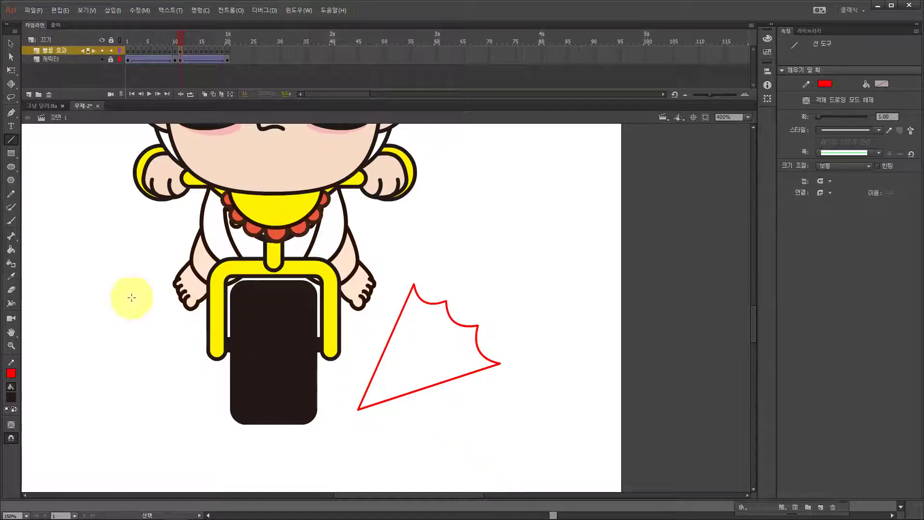
Fill the flame outline with red using the Paint Bucket tool.
{"action": "left_click", "coordinate": [11, 249]}
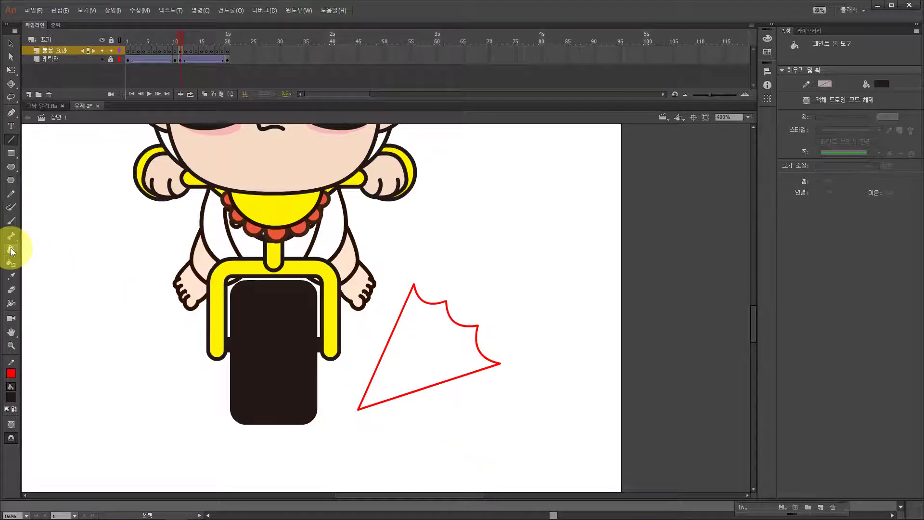
{"action": "left_click", "coordinate": [10, 397]}
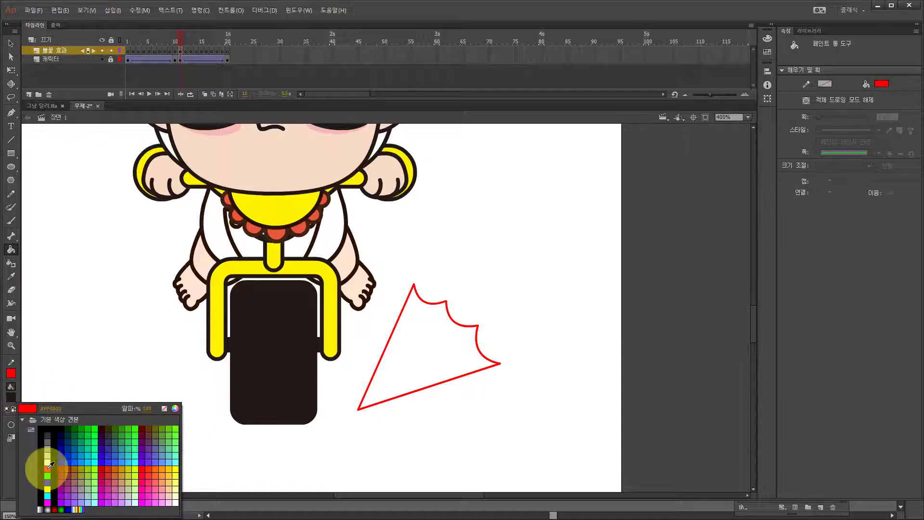
{"action": "left_click", "coordinate": [63, 471]}
{"action": "left_click", "coordinate": [417, 346]}
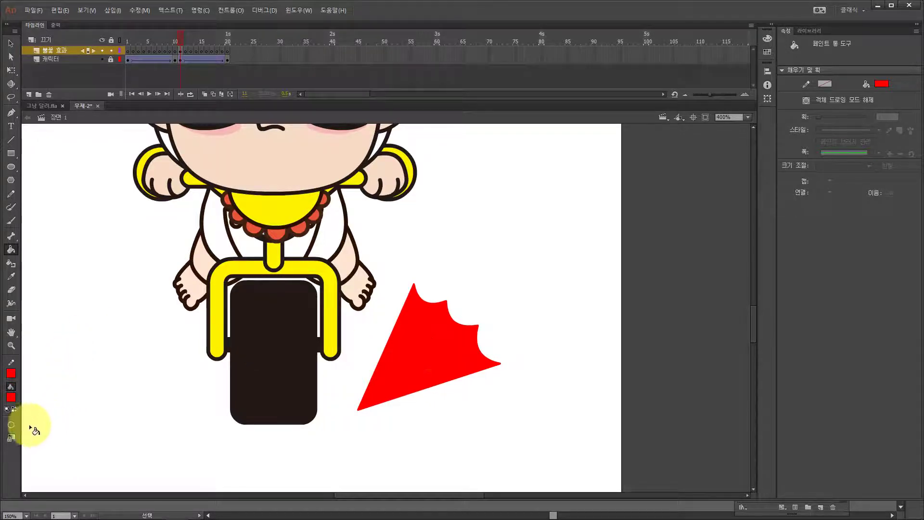
Try the Paint Bucket's medium gap closing option, and restore the option that closes no gaps.
{"action": "left_click", "coordinate": [11, 425]}
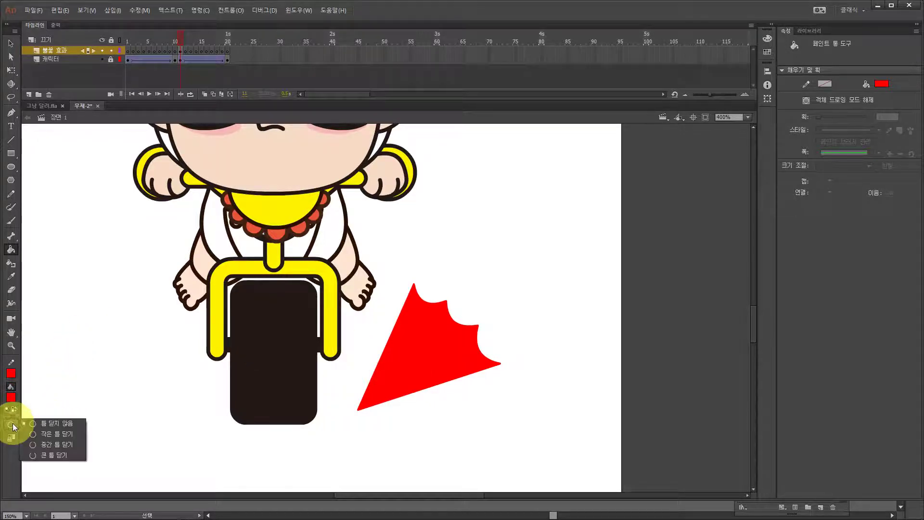
{"action": "left_click", "coordinate": [48, 443]}
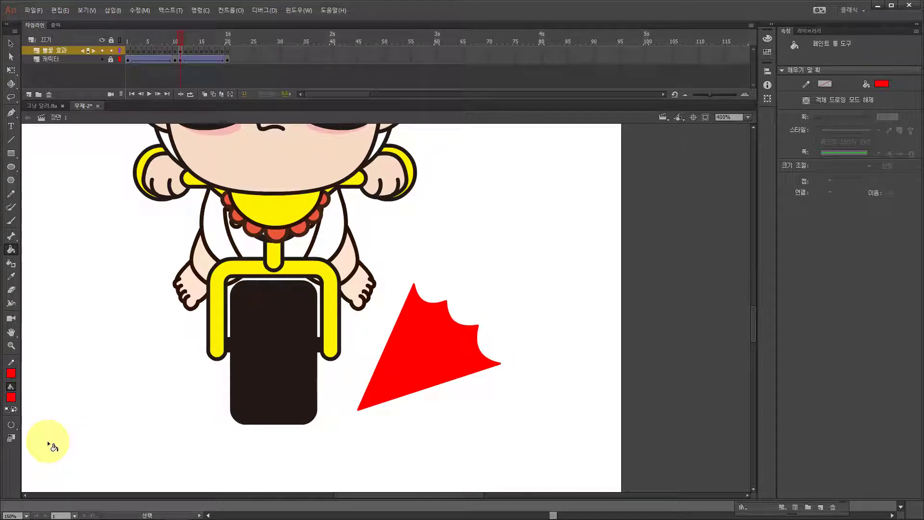
{"action": "left_click", "coordinate": [12, 425]}
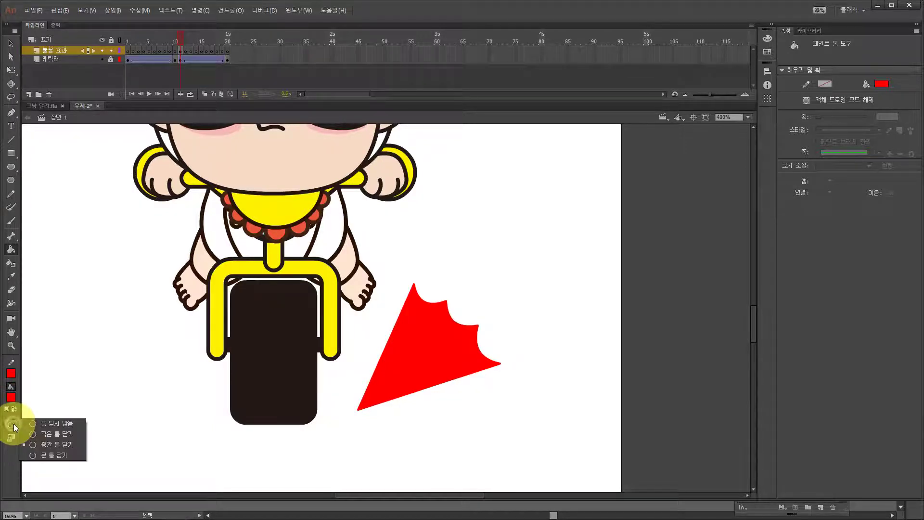
{"action": "left_click", "coordinate": [51, 425]}
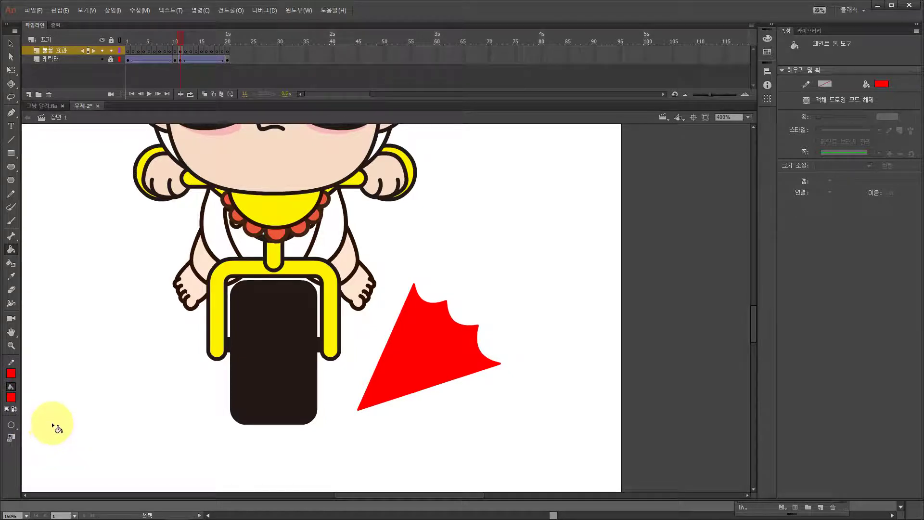
Delete the stroke around the red flame, keeping only its fill.
{"action": "left_click", "coordinate": [11, 44]}
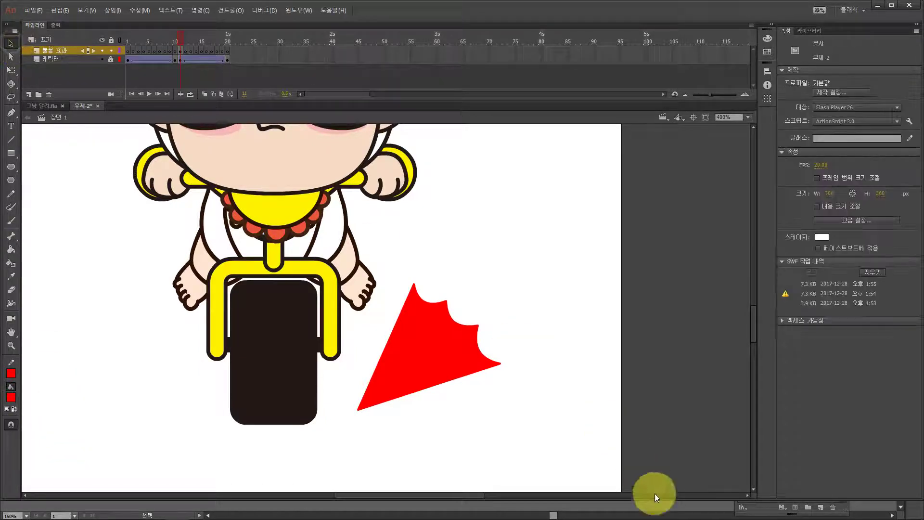
{"action": "left_click", "coordinate": [487, 369]}
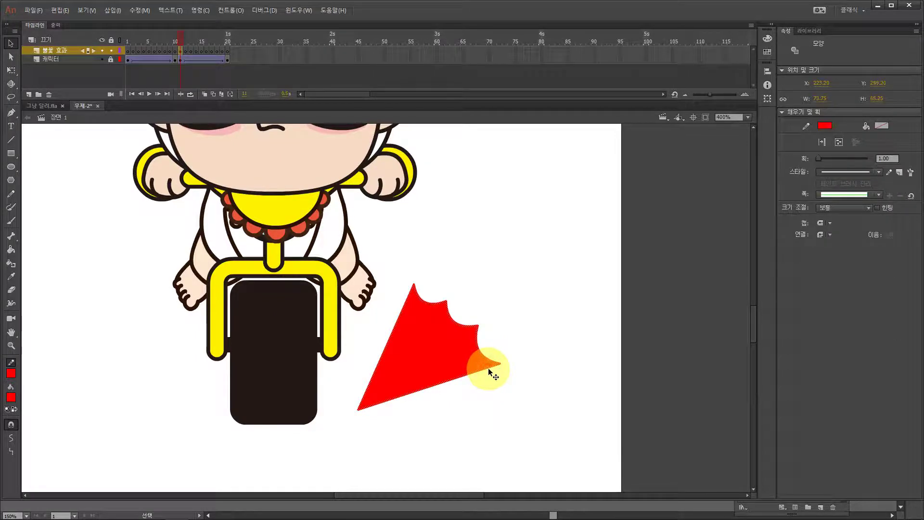
{"action": "key", "text": "Escape"}
Duplicate the red flame fill beside the original and scale the copy proportionally to about 57 by 50 px.
{"action": "left_click_drag", "start_coordinate": [562, 435], "coordinate": [357, 345]}
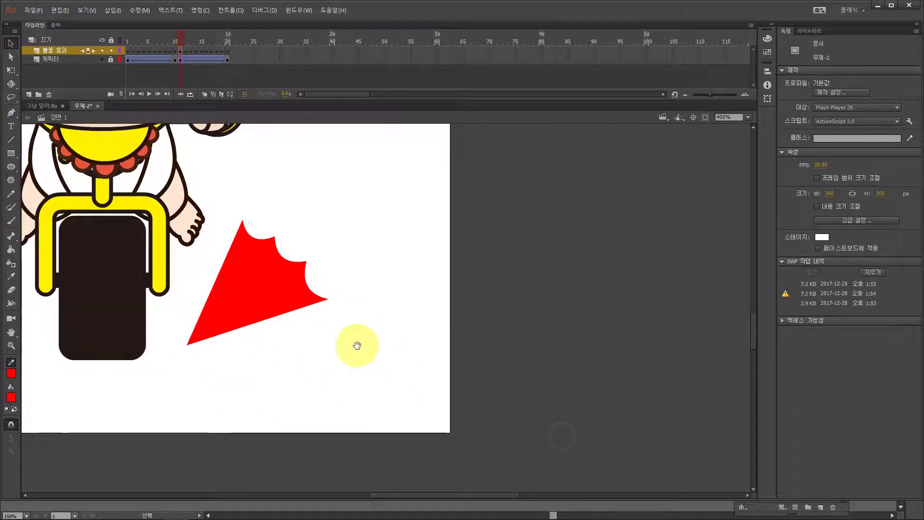
{"action": "left_click", "coordinate": [243, 279]}
{"action": "left_click_drag", "start_coordinate": [243, 279], "coordinate": [461, 354]}
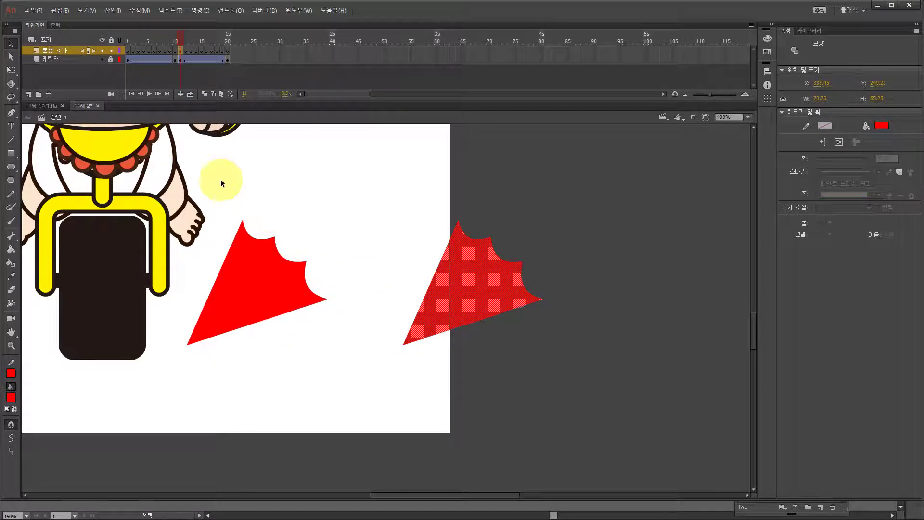
{"action": "left_click", "coordinate": [11, 69]}
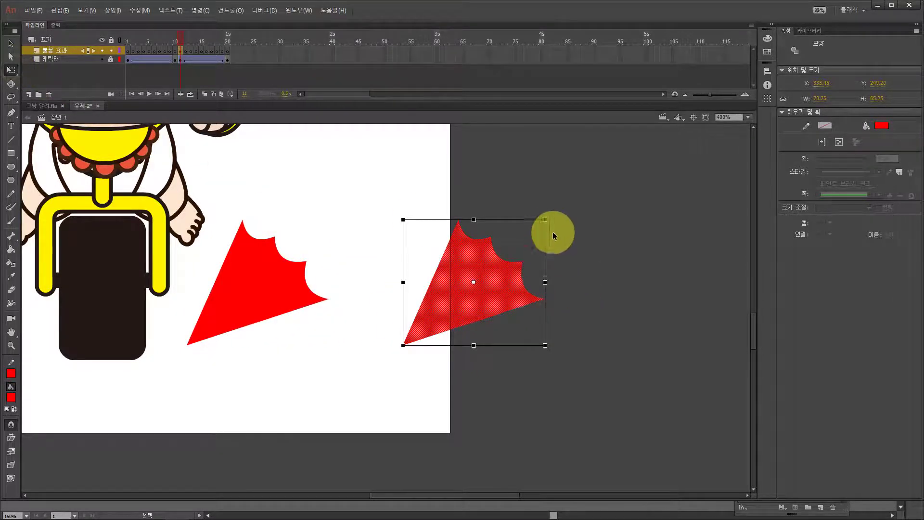
{"action": "left_click_drag", "start_coordinate": [544, 218], "coordinate": [529, 234]}
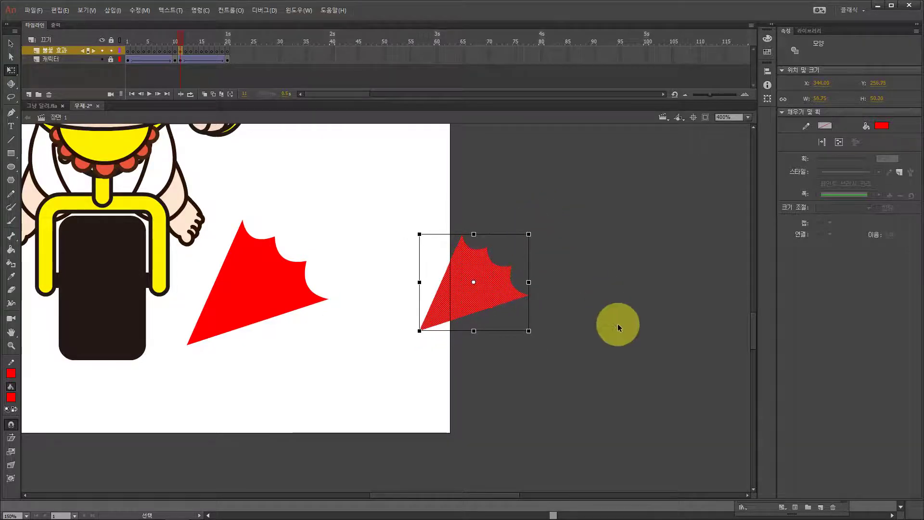
Recolor the smaller flame copy yellow and place it inside the red flame.
{"action": "left_click", "coordinate": [11, 43]}
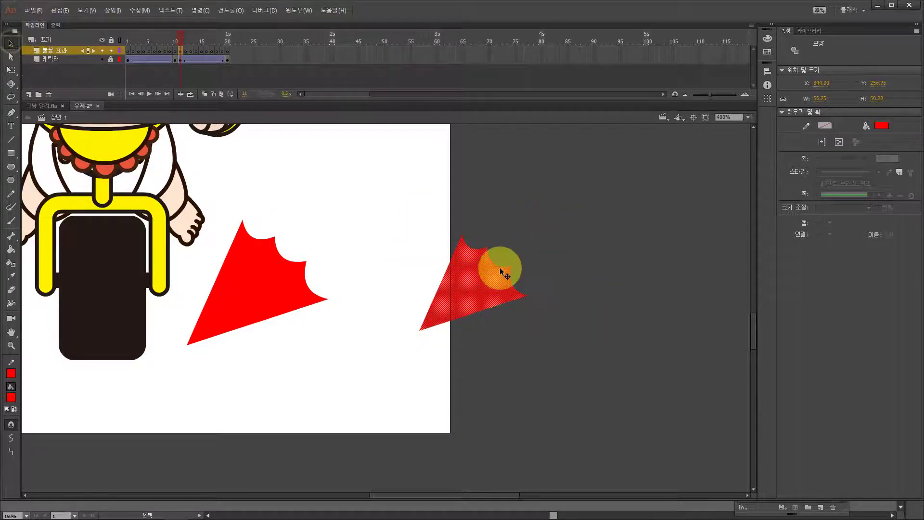
{"action": "left_click", "coordinate": [11, 398]}
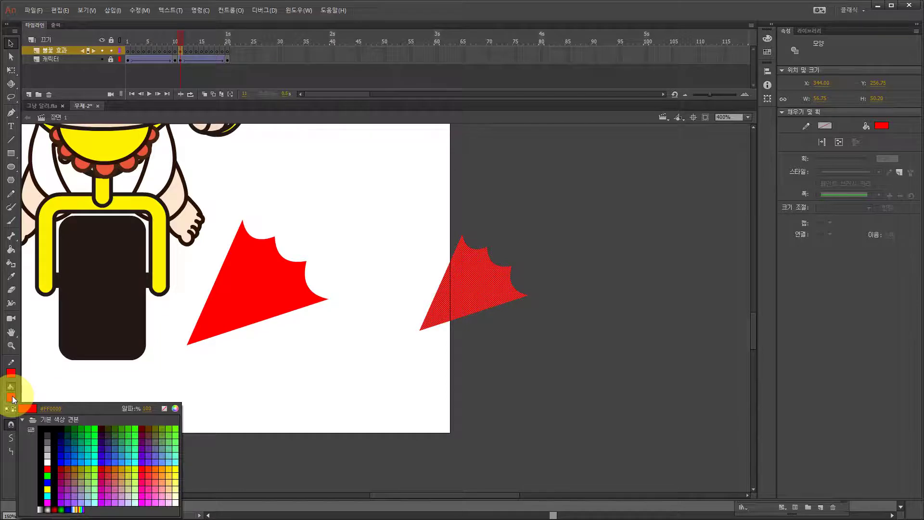
{"action": "left_click", "coordinate": [49, 487]}
{"action": "left_click", "coordinate": [457, 483]}
{"action": "left_click_drag", "start_coordinate": [468, 287], "coordinate": [250, 287]}
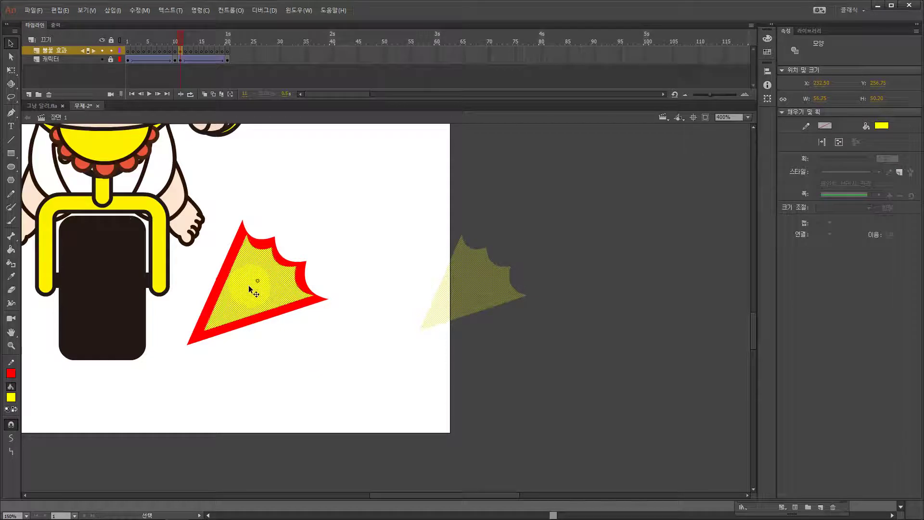
{"action": "left_click", "coordinate": [249, 289]}
Stretch the lower tip of the yellow inner flame close to the tip of the red flame.
{"action": "key", "text": "ctrl+equal"}
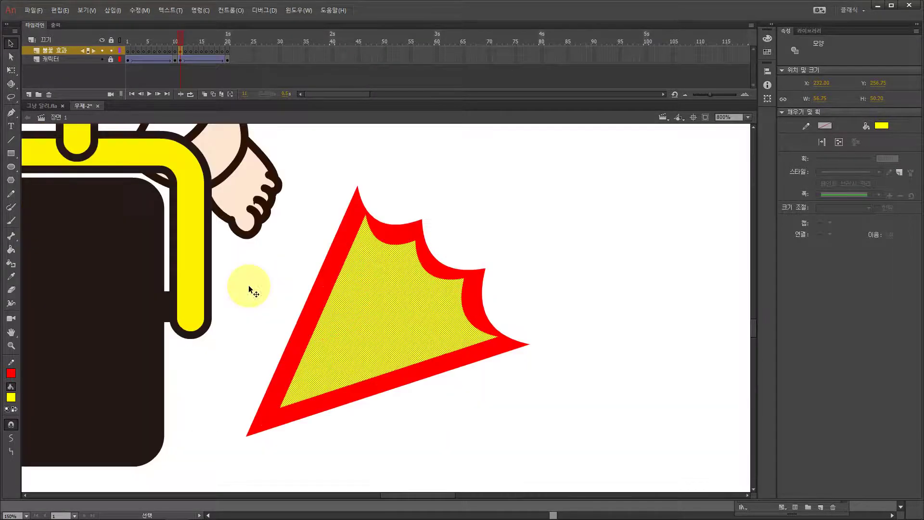
{"action": "left_click", "coordinate": [388, 438]}
{"action": "left_click_drag", "start_coordinate": [279, 407], "coordinate": [255, 426]}
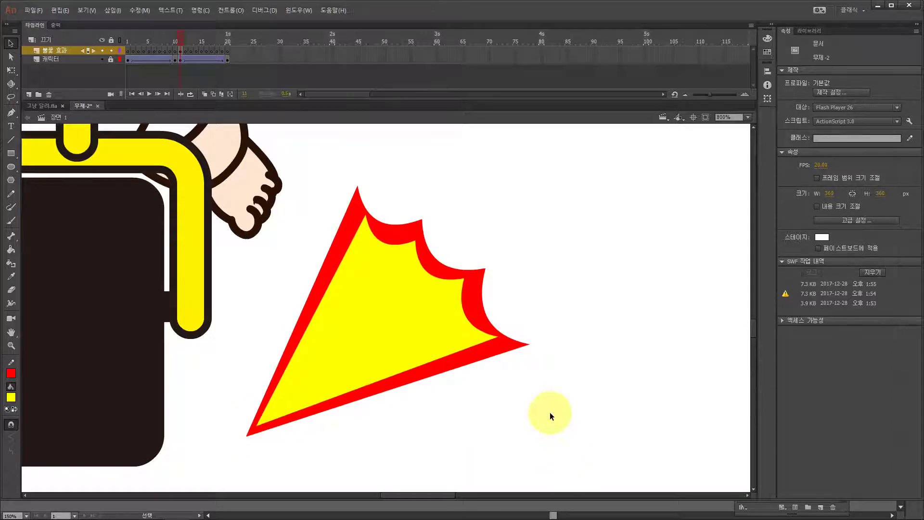
{"action": "key", "text": "ctrl+minus"}
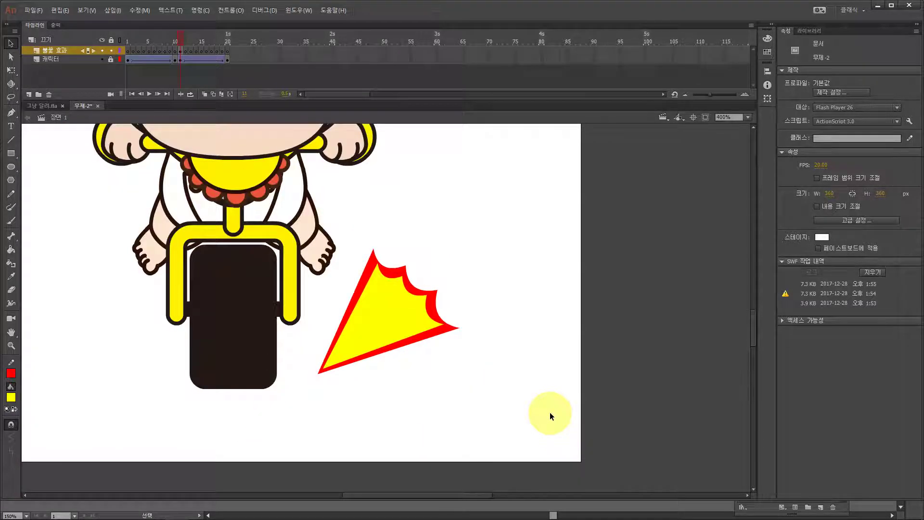
Draw four straight red speed lines around the flame, two along its upper-left edge and two below its lower edge.
{"action": "left_click", "coordinate": [12, 140]}
{"action": "left_click_drag", "start_coordinate": [316, 357], "coordinate": [348, 239]}
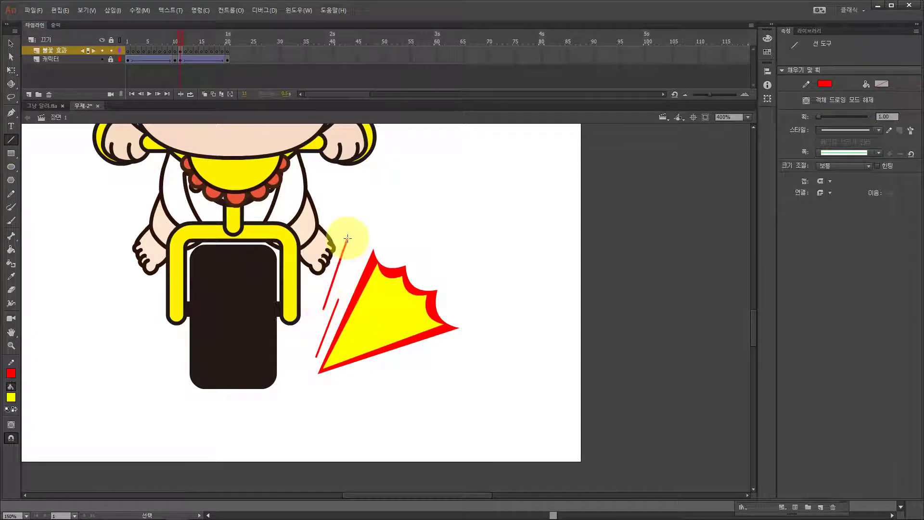
{"action": "left_click_drag", "start_coordinate": [370, 365], "coordinate": [466, 342]}
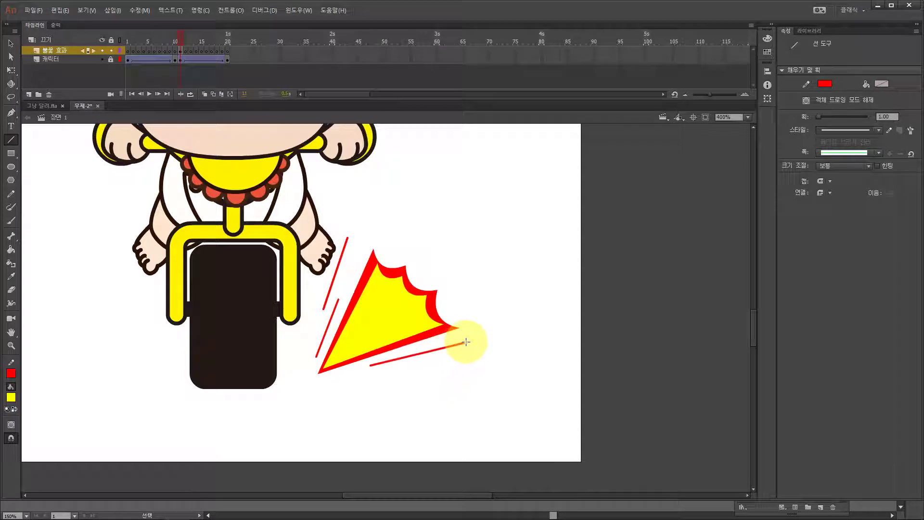
{"action": "left_click_drag", "start_coordinate": [423, 367], "coordinate": [488, 359]}
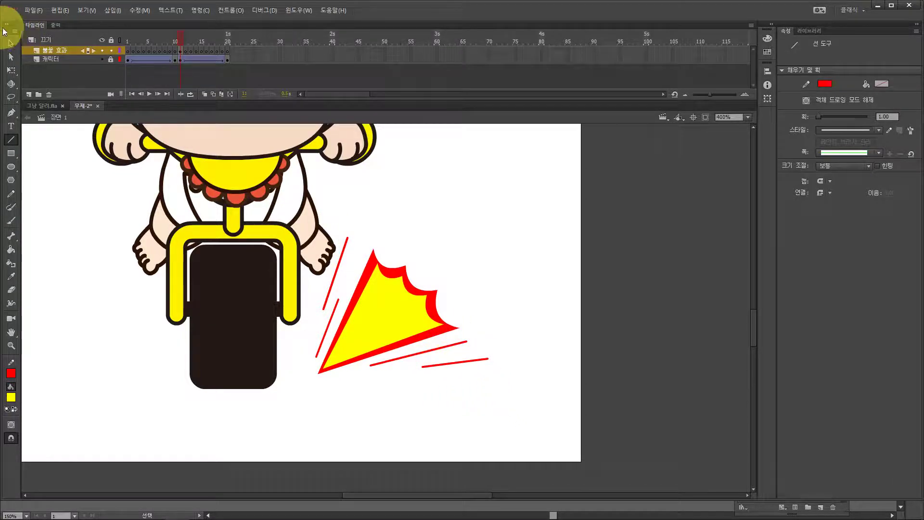
Group the red and yellow flame shapes together with the four speed lines.
{"action": "left_click", "coordinate": [12, 44]}
{"action": "left_click_drag", "start_coordinate": [533, 403], "coordinate": [302, 210]}
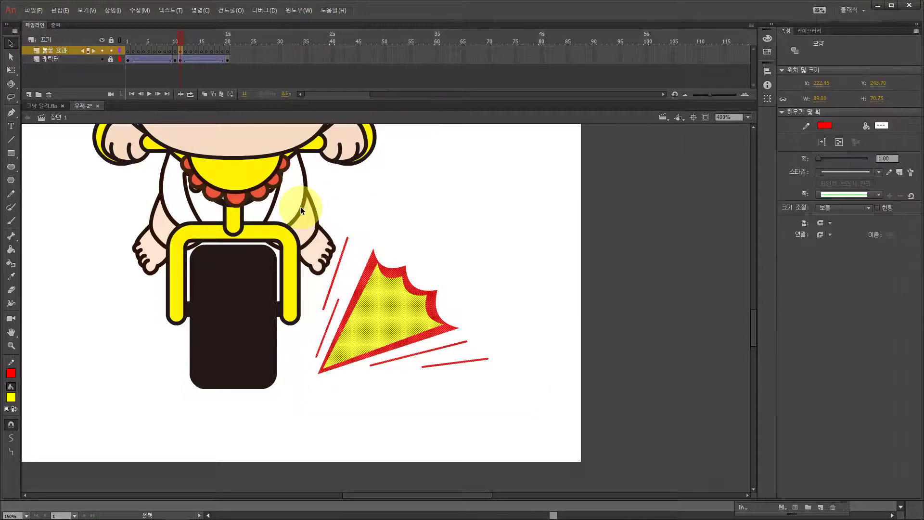
{"action": "key", "text": "ctrl+g"}
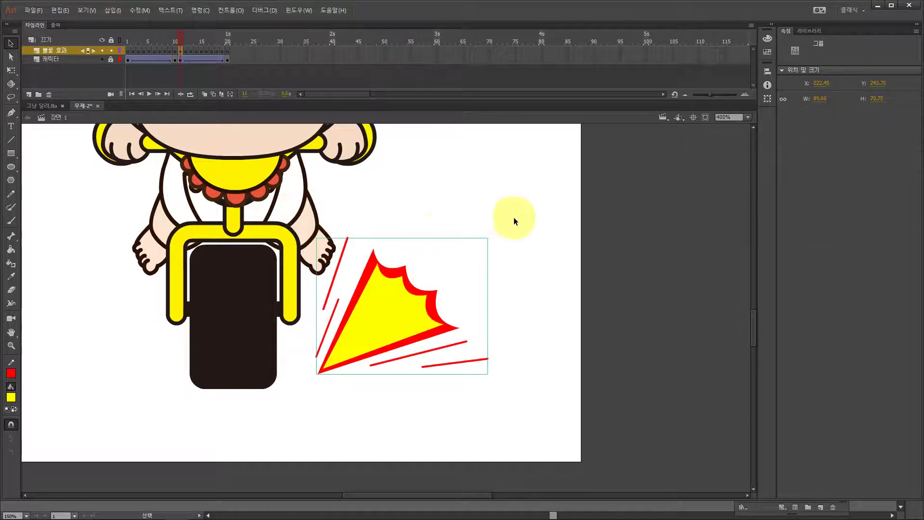
Copy the grouped flame to the left side of the wheel, flip the copy horizontally and shift it slightly outward.
{"action": "scroll", "coordinate": [475, 217], "scroll_direction": "left", "scroll_amount": 5}
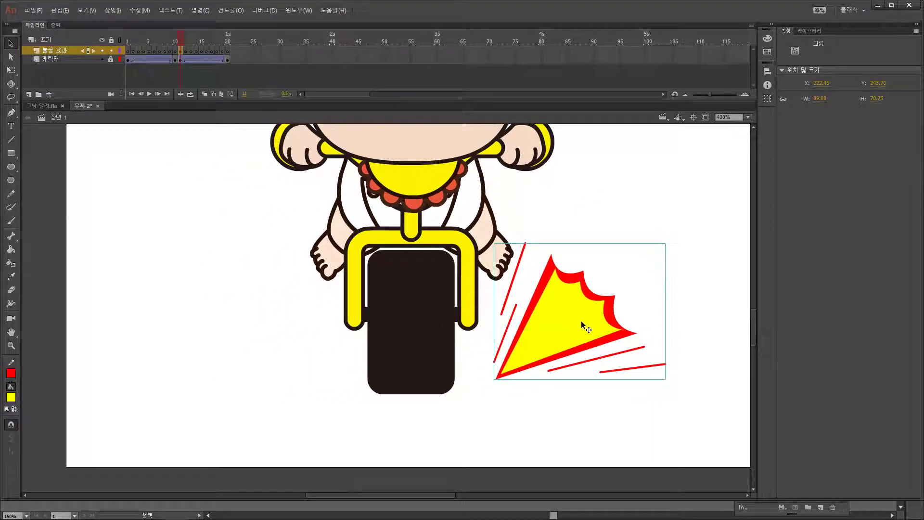
{"action": "left_click_drag", "start_coordinate": [581, 320], "coordinate": [253, 277]}
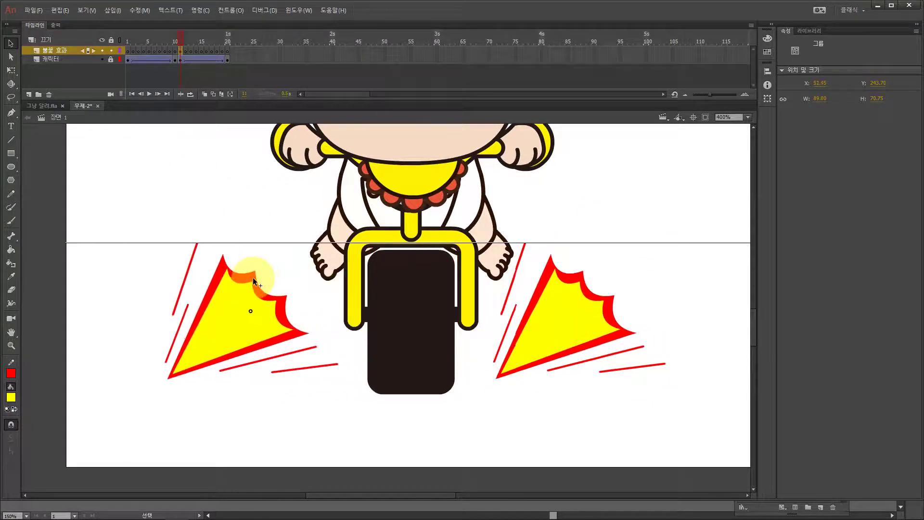
{"action": "left_click", "coordinate": [764, 99]}
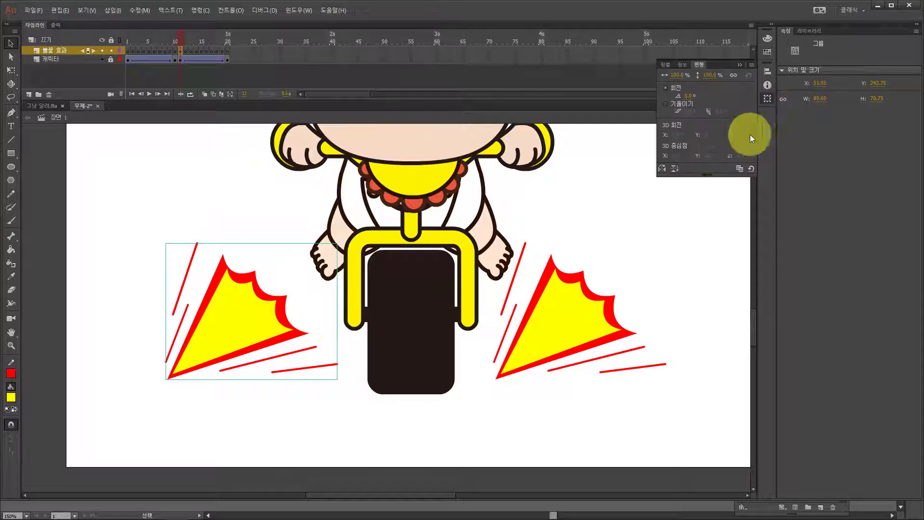
{"action": "left_click", "coordinate": [663, 171]}
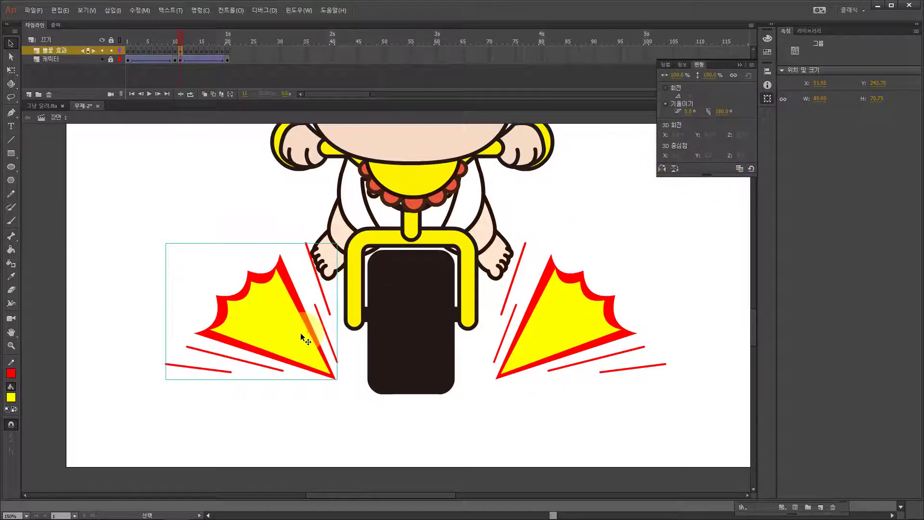
{"action": "left_click_drag", "start_coordinate": [296, 337], "coordinate": [285, 337]}
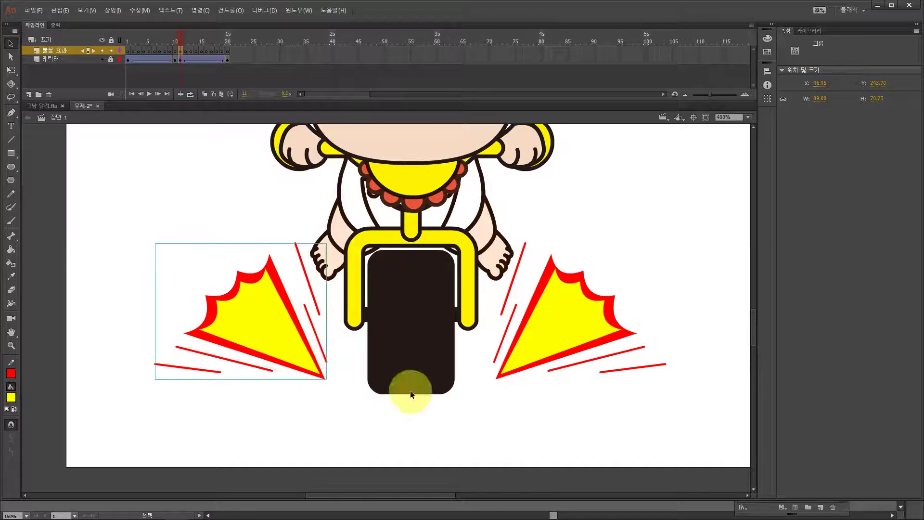
{"action": "left_click", "coordinate": [550, 432]}
With the Brush in red at size 6, dab five dots around the right flame in frame 11.
{"action": "key", "text": "ctrl+minus"}
{"action": "left_click_drag", "start_coordinate": [556, 233], "coordinate": [515, 270]}
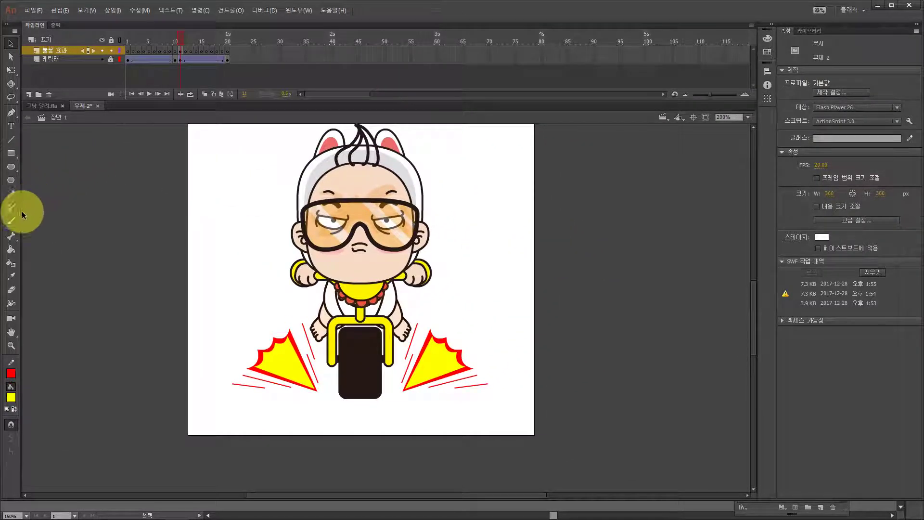
{"action": "left_click", "coordinate": [12, 220]}
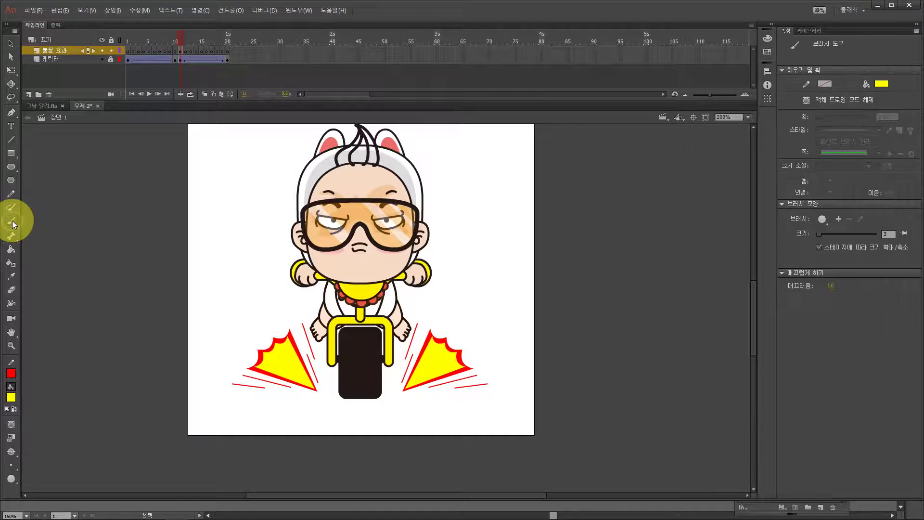
{"action": "left_click", "coordinate": [11, 397]}
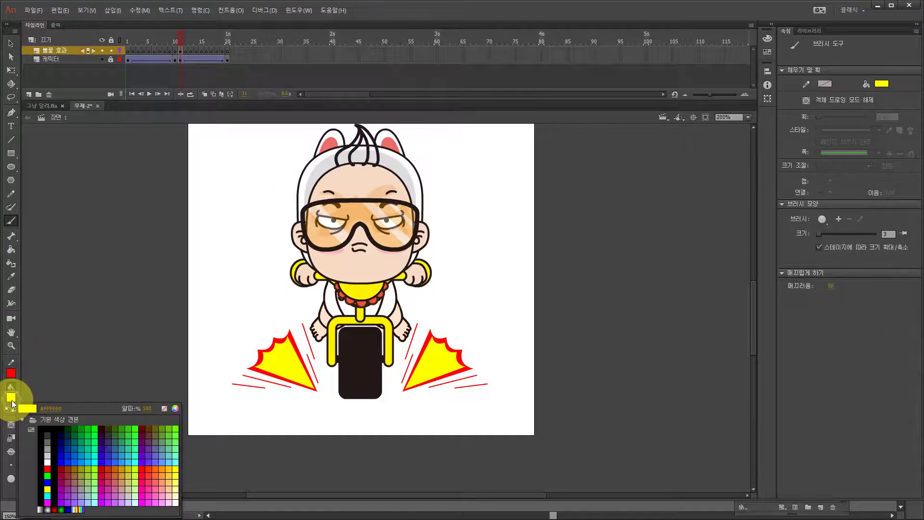
{"action": "left_click", "coordinate": [47, 469]}
{"action": "key", "text": "ctrl+equal"}
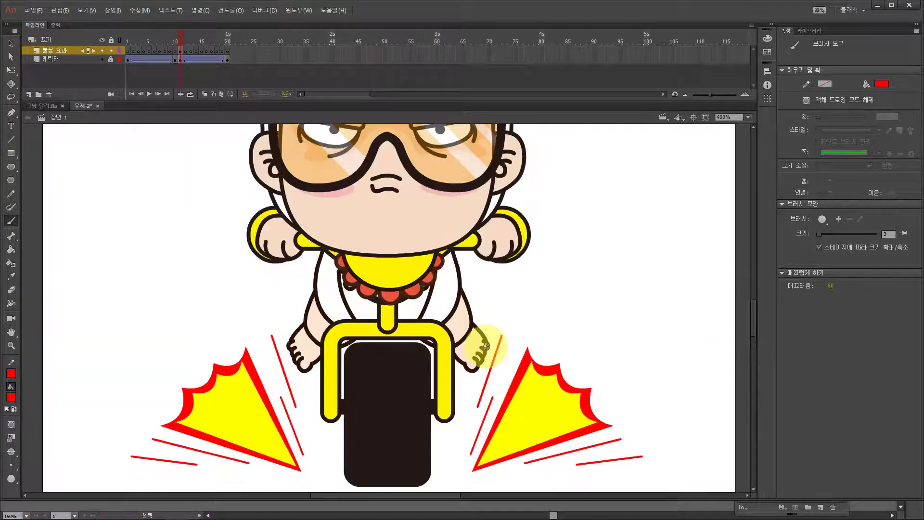
{"action": "left_click_drag", "start_coordinate": [554, 262], "coordinate": [568, 233]}
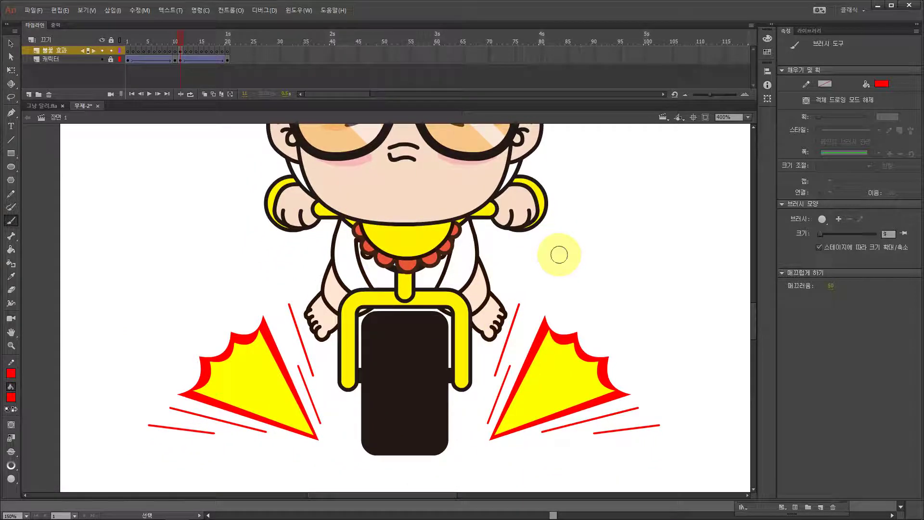
{"action": "left_click", "coordinate": [538, 262]}
{"action": "left_click", "coordinate": [619, 247]}
{"action": "left_click", "coordinate": [670, 324]}
{"action": "left_click", "coordinate": [708, 382]}
{"action": "left_click", "coordinate": [630, 339]}
Dab eight red size 6 dots above and beside the left flame in frame 11.
{"action": "left_click", "coordinate": [276, 267]}
{"action": "left_click", "coordinate": [238, 234]}
{"action": "left_click", "coordinate": [235, 270]}
{"action": "left_click", "coordinate": [177, 237]}
{"action": "left_click", "coordinate": [175, 283]}
{"action": "left_click", "coordinate": [128, 306]}
{"action": "left_click", "coordinate": [139, 357]}
{"action": "left_click", "coordinate": [196, 339]}
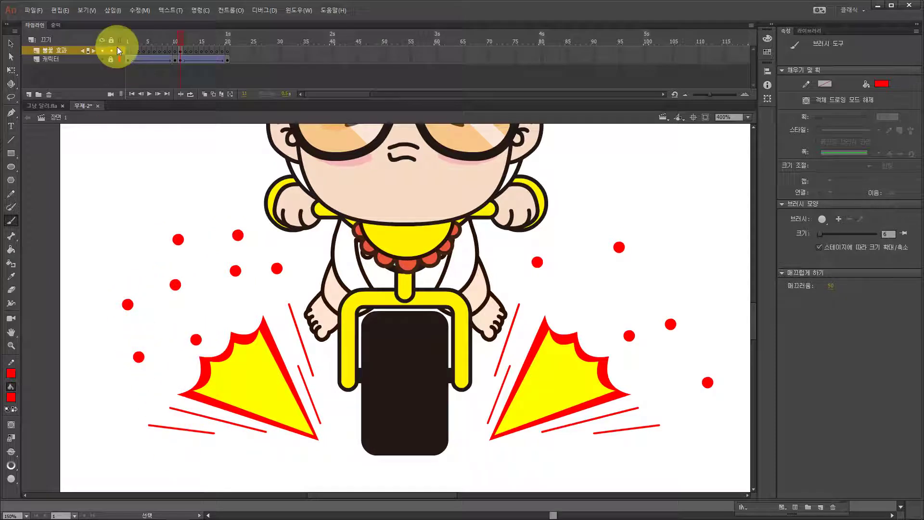
In frame 12 of the 불꽃 효과 layer, scatter seven red brush dots to the right of the rider.
{"action": "left_click", "coordinate": [181, 55]}
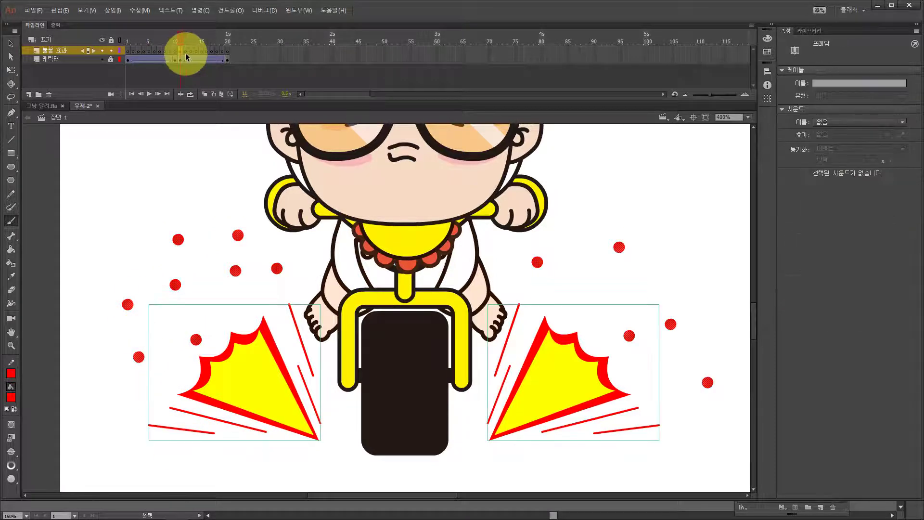
{"action": "left_click", "coordinate": [186, 50]}
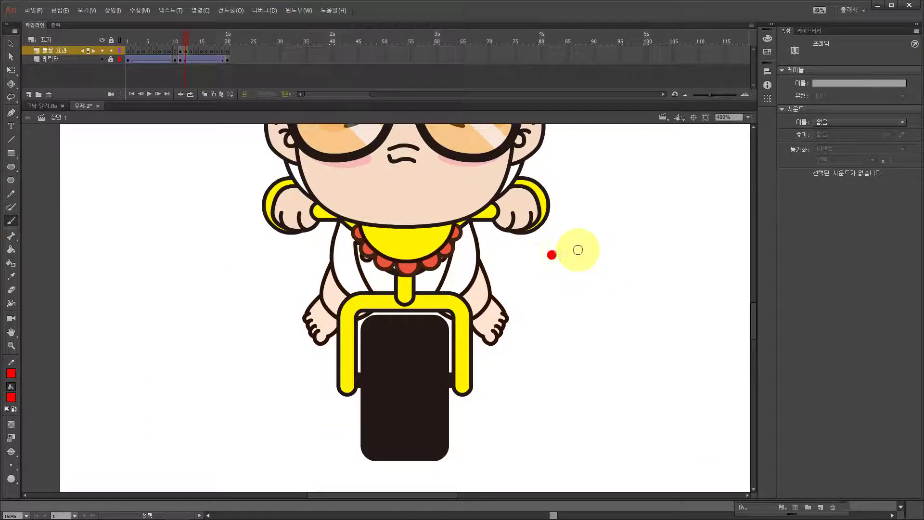
{"action": "left_click", "coordinate": [614, 234]}
{"action": "left_click", "coordinate": [693, 340]}
{"action": "left_click", "coordinate": [739, 402]}
{"action": "left_click", "coordinate": [662, 422]}
{"action": "left_click", "coordinate": [619, 344]}
{"action": "left_click", "coordinate": [576, 303]}
Scatter nine red brush dots to the left of the rider in frame 12.
{"action": "left_click", "coordinate": [276, 270]}
{"action": "left_click", "coordinate": [207, 219]}
{"action": "left_click", "coordinate": [170, 262]}
{"action": "left_click", "coordinate": [231, 298]}
{"action": "left_click", "coordinate": [207, 352]}
{"action": "left_click", "coordinate": [162, 306]}
{"action": "left_click", "coordinate": [110, 326]}
{"action": "left_click", "coordinate": [163, 412]}
{"action": "left_click", "coordinate": [256, 434]}
Add three size 4 dots and one size 3 dot among the left-hand sparks in frame 12.
{"action": "key", "text": "bracketleft"}
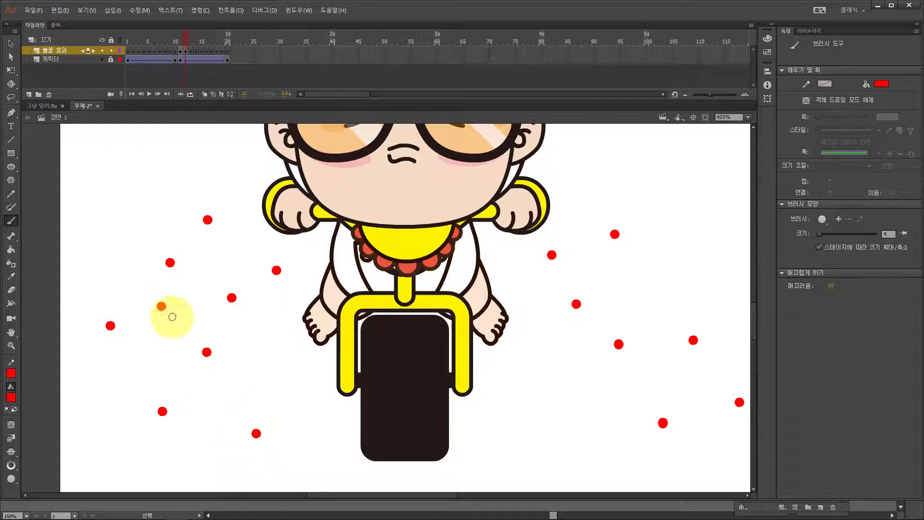
{"action": "left_click", "coordinate": [161, 192]}
{"action": "left_click", "coordinate": [102, 212]}
{"action": "left_click", "coordinate": [93, 368]}
{"action": "key", "text": "bracketleft"}
{"action": "left_click", "coordinate": [160, 358]}
Add six red size 3 dots among the right-hand sparks in frame 12.
{"action": "left_click", "coordinate": [536, 295]}
{"action": "left_click", "coordinate": [571, 193]}
{"action": "left_click", "coordinate": [680, 160]}
{"action": "left_click", "coordinate": [711, 244]}
{"action": "left_click", "coordinate": [636, 281]}
{"action": "left_click", "coordinate": [737, 296]}
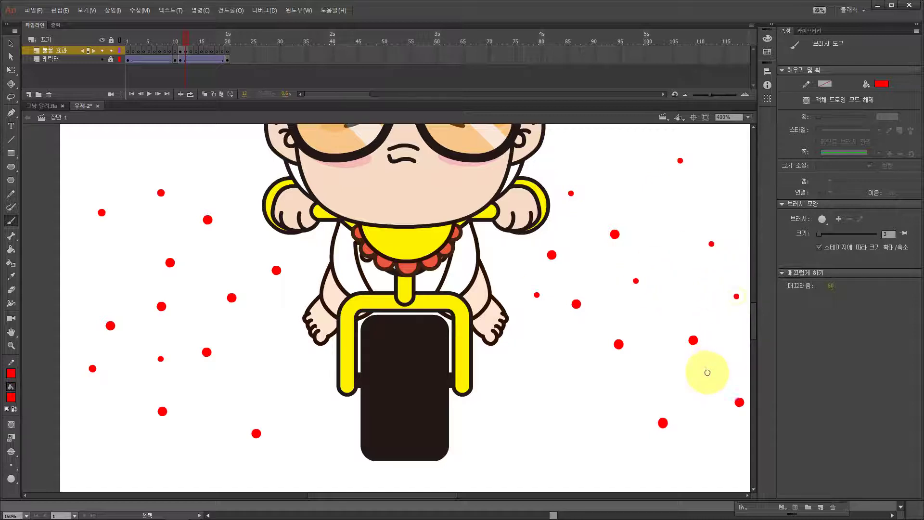
In frame 13 of the 불꽃 효과 layer, scatter red size 4 brush dots to the right of the rider.
{"action": "left_click", "coordinate": [191, 51]}
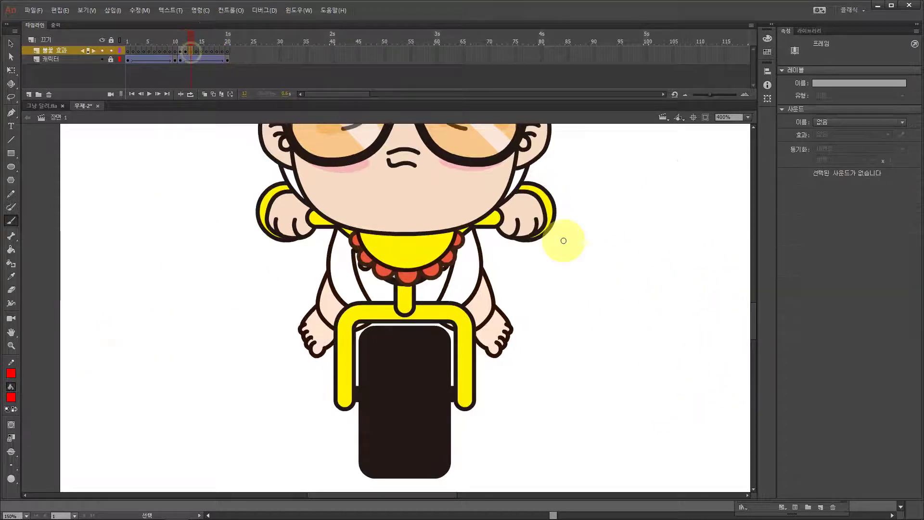
{"action": "left_click", "coordinate": [593, 258]}
{"action": "left_click", "coordinate": [644, 219]}
{"action": "left_click_drag", "start_coordinate": [668, 286], "coordinate": [540, 269]}
{"action": "left_click", "coordinate": [569, 337]}
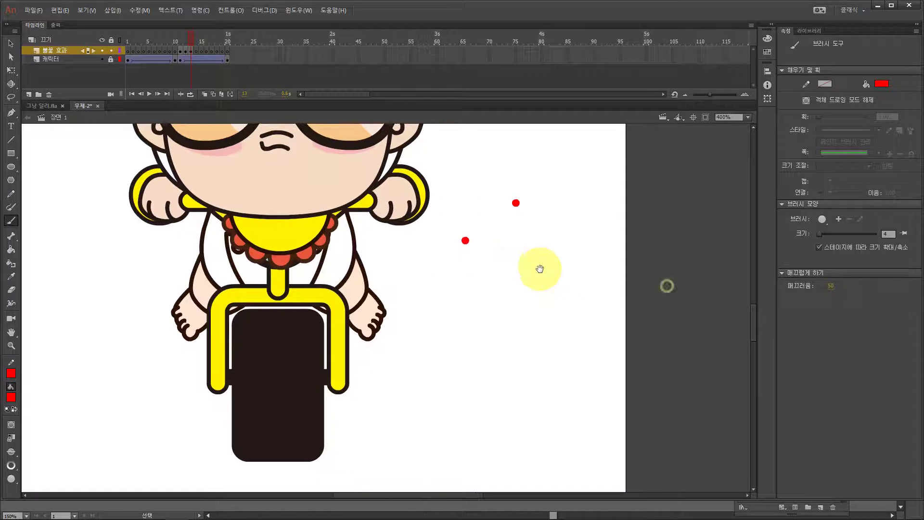
{"action": "left_click", "coordinate": [582, 389]}
{"action": "left_click", "coordinate": [548, 408]}
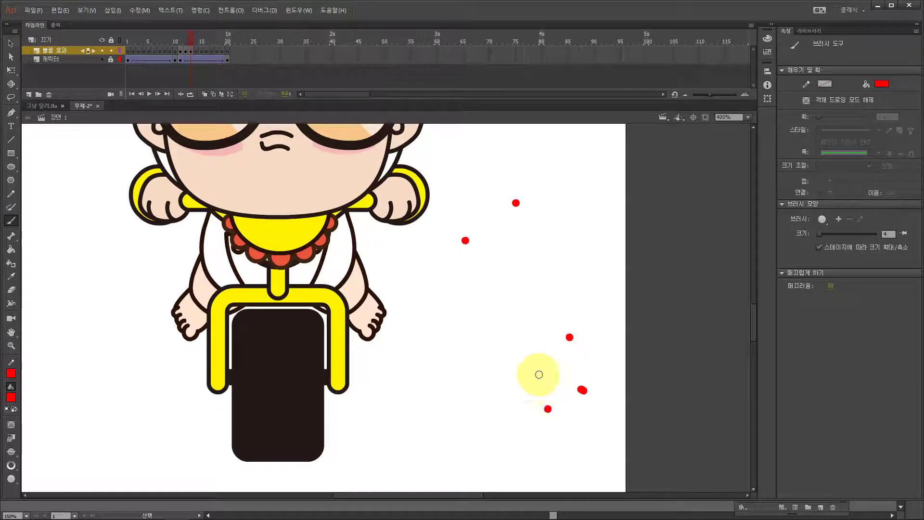
{"action": "left_click", "coordinate": [594, 372]}
{"action": "left_click", "coordinate": [527, 233]}
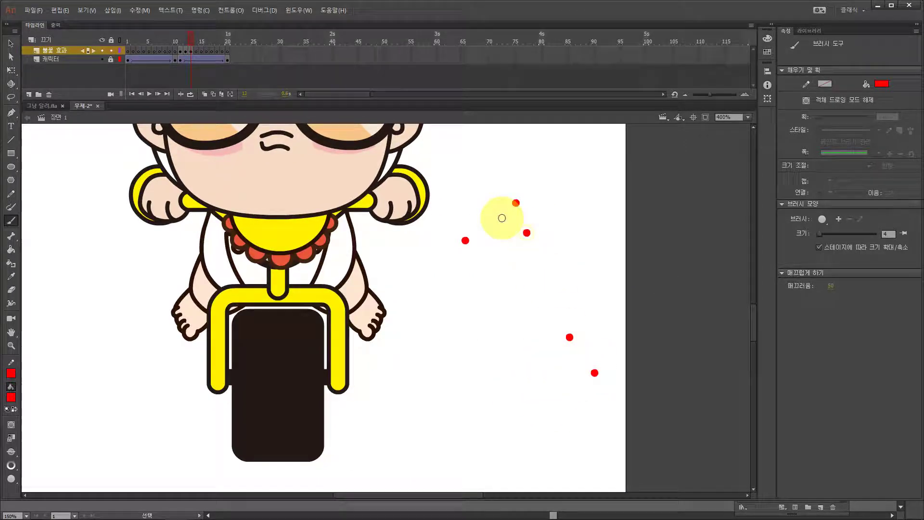
{"action": "left_click", "coordinate": [471, 180]}
{"action": "left_click_drag", "start_coordinate": [524, 278], "coordinate": [540, 299]}
{"action": "key", "text": "ctrl+z"}
{"action": "left_click", "coordinate": [523, 280]}
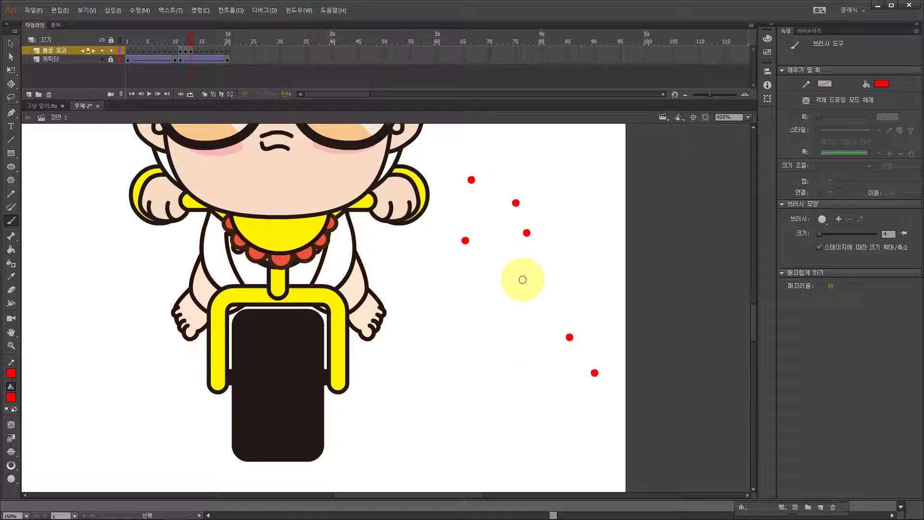
{"action": "left_click", "coordinate": [423, 293]}
{"action": "left_click", "coordinate": [514, 284]}
Reduce the brush size to 2 and add five tiny red dots around the right-hand sparks in frame 13.
{"action": "key", "text": "bracketleft"}
{"action": "key", "text": "bracketleft"}
{"action": "left_click", "coordinate": [566, 175]}
{"action": "left_click", "coordinate": [491, 154]}
{"action": "left_click", "coordinate": [573, 199]}
{"action": "left_click", "coordinate": [592, 246]}
{"action": "left_click", "coordinate": [601, 304]}
Scatter nine tiny red size 2 dots along the outer left side of the rider in frame 13.
{"action": "left_click_drag", "start_coordinate": [176, 290], "coordinate": [415, 307]}
{"action": "left_click", "coordinate": [335, 230]}
{"action": "left_click", "coordinate": [297, 194]}
{"action": "left_click", "coordinate": [235, 210]}
{"action": "left_click", "coordinate": [281, 255]}
{"action": "left_click", "coordinate": [229, 297]}
{"action": "left_click", "coordinate": [264, 322]}
{"action": "left_click", "coordinate": [230, 365]}
{"action": "left_click", "coordinate": [216, 406]}
{"action": "left_click", "coordinate": [282, 409]}
Enlarge the brush to size 3 and add red dots closer to the rider's left side in frame 13.
{"action": "key", "text": "bracketright"}
{"action": "left_click", "coordinate": [337, 300]}
{"action": "left_click", "coordinate": [370, 393]}
{"action": "left_click", "coordinate": [323, 354]}
{"action": "left_click", "coordinate": [299, 296]}
{"action": "left_click", "coordinate": [370, 271]}
{"action": "left_click", "coordinate": [320, 417]}
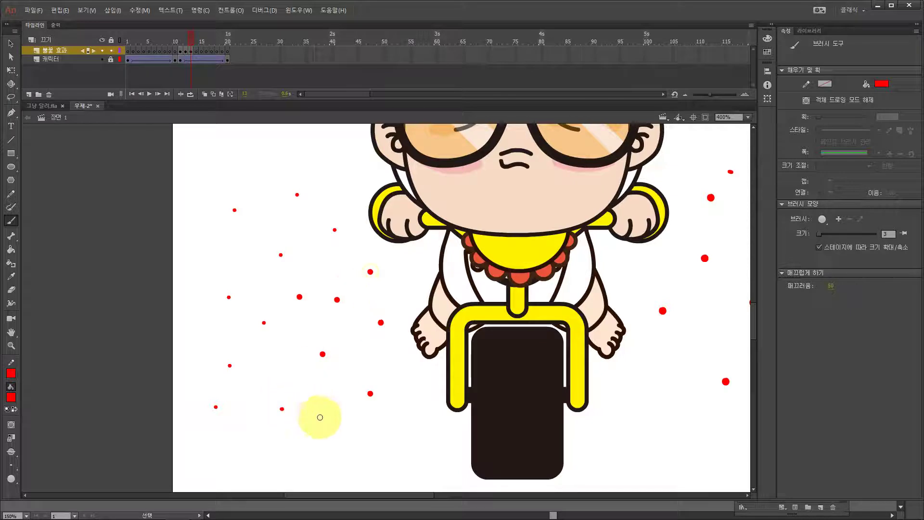
In frame 14 of the 불꽃 효과 layer, scatter eight red size 2 dots to the left of the rider.
{"action": "left_click", "coordinate": [197, 50]}
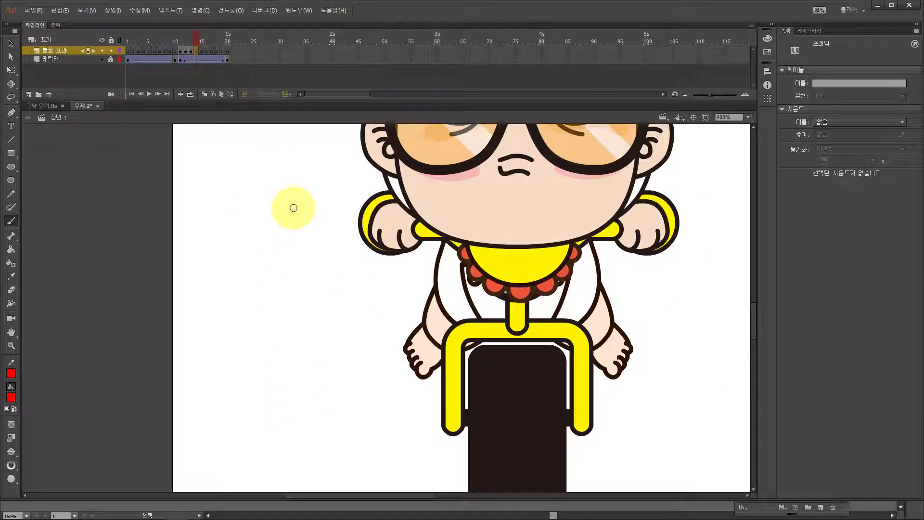
{"action": "left_click", "coordinate": [283, 195]}
{"action": "left_click", "coordinate": [228, 191]}
{"action": "left_click", "coordinate": [234, 282]}
{"action": "left_click", "coordinate": [192, 329]}
{"action": "left_click", "coordinate": [208, 383]}
{"action": "left_click", "coordinate": [287, 408]}
{"action": "left_click", "coordinate": [298, 330]}
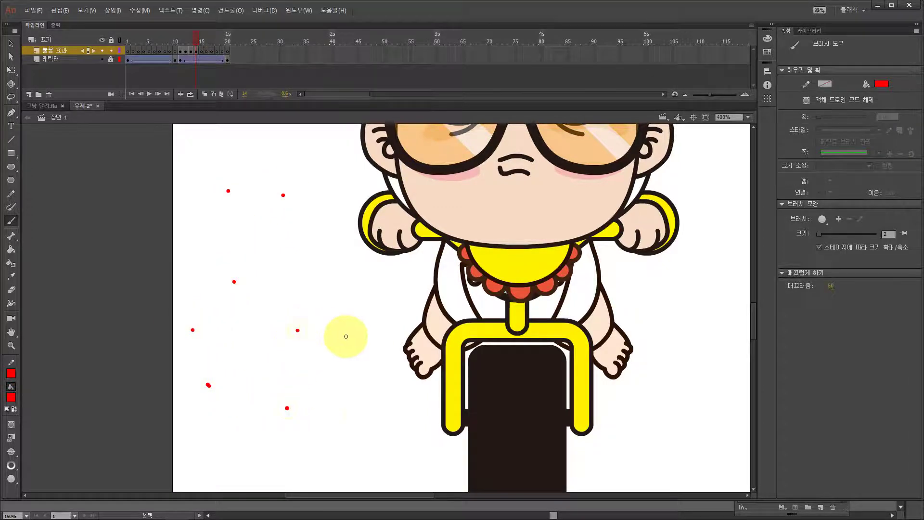
{"action": "left_click_drag", "start_coordinate": [614, 413], "coordinate": [479, 397]}
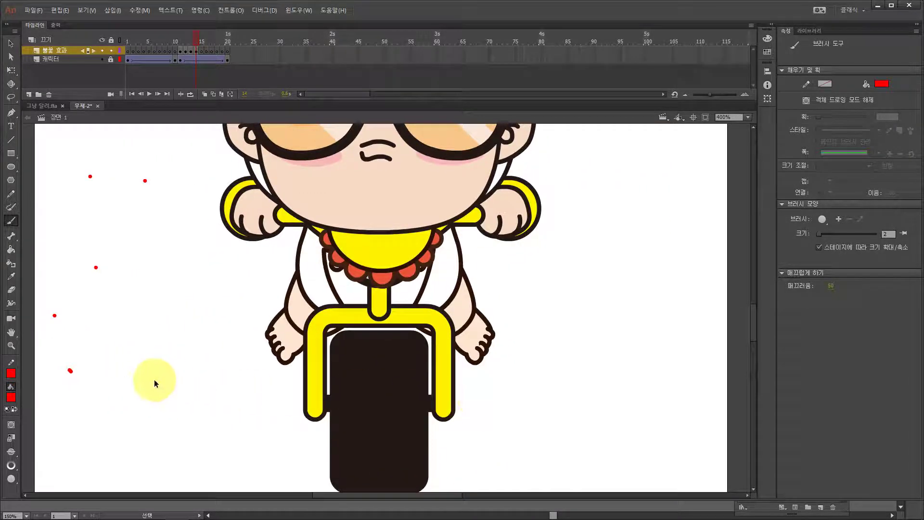
{"action": "left_click", "coordinate": [78, 366]}
{"action": "left_click", "coordinate": [131, 400]}
{"action": "left_click", "coordinate": [142, 316]}
{"action": "left_click", "coordinate": [182, 264]}
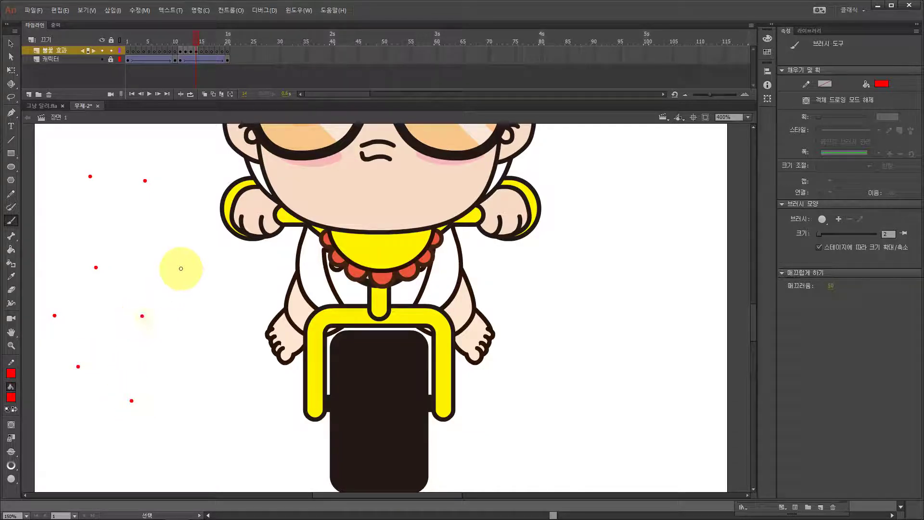
Scatter ten red size 2 dots to the right of the rider in frame 14.
{"action": "left_click", "coordinate": [614, 406]}
{"action": "left_click", "coordinate": [660, 292]}
{"action": "left_click", "coordinate": [558, 271]}
{"action": "left_click", "coordinate": [576, 197]}
{"action": "left_click", "coordinate": [635, 167]}
{"action": "left_click", "coordinate": [705, 310]}
{"action": "left_click", "coordinate": [633, 252]}
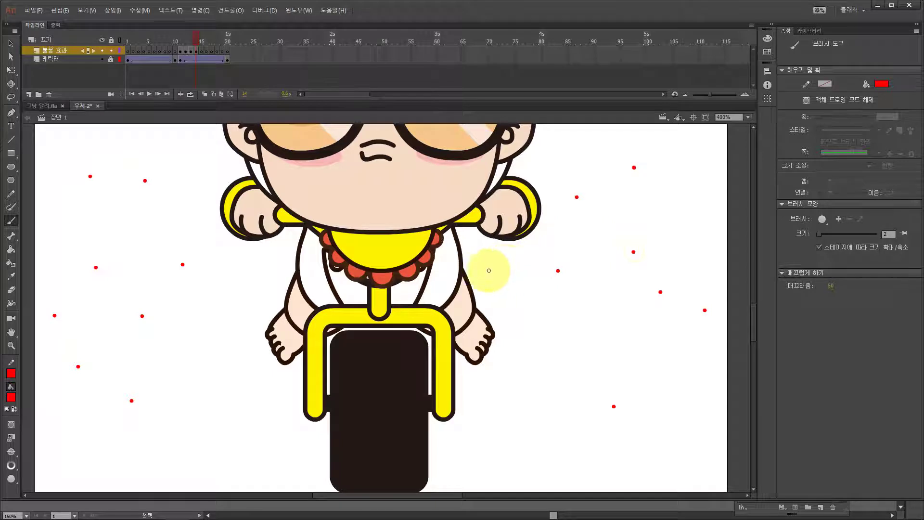
{"action": "left_click", "coordinate": [696, 428]}
{"action": "left_click", "coordinate": [585, 347]}
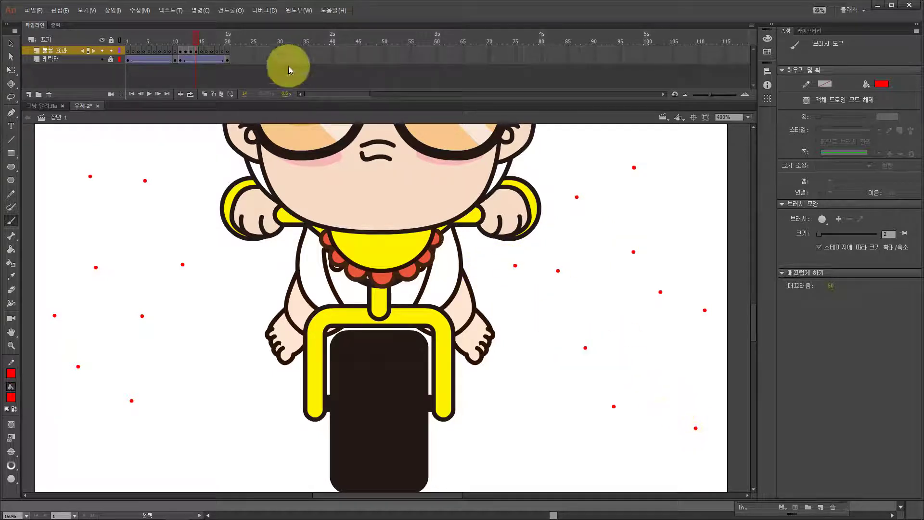
Scrub the timeline past frame 14 and play the animation in a test movie window.
{"action": "mouse_move", "coordinate": [197, 35]}
{"action": "left_mouse_down"}
{"action": "mouse_move", "coordinate": [176, 35]}
{"action": "mouse_move", "coordinate": [214, 34]}
{"action": "left_mouse_up"}
{"action": "key", "text": "ctrl+Return"}
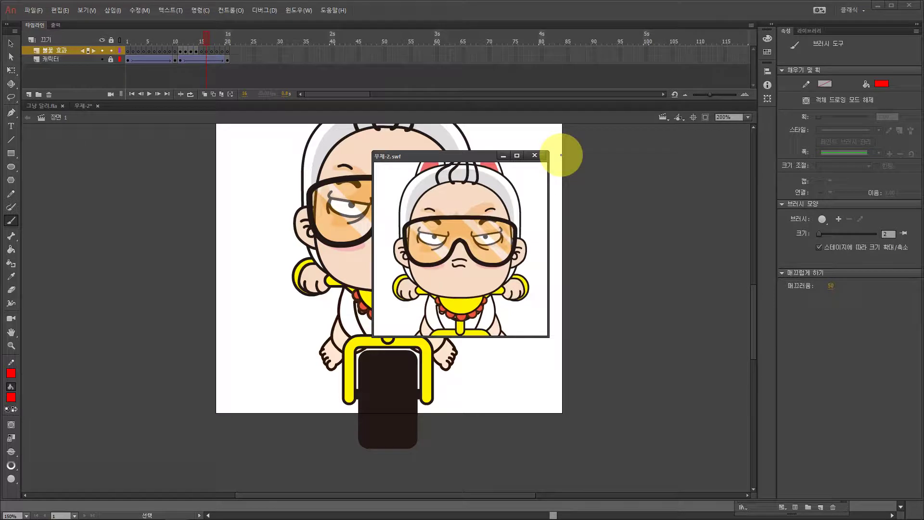
{"action": "left_click", "coordinate": [534, 155]}
Lock the 불꽃 효과 layer and add a new layer above it named 스크레치 효과.
{"action": "left_click", "coordinate": [116, 50]}
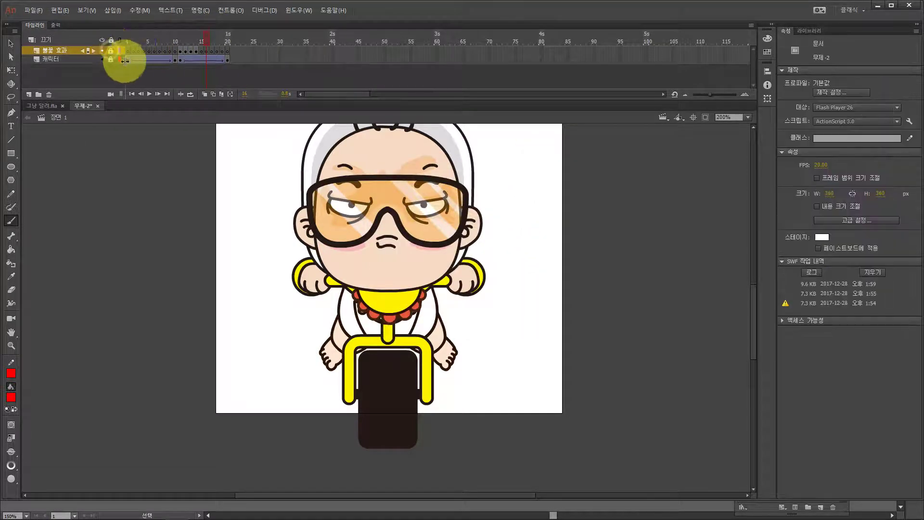
{"action": "left_click", "coordinate": [28, 95]}
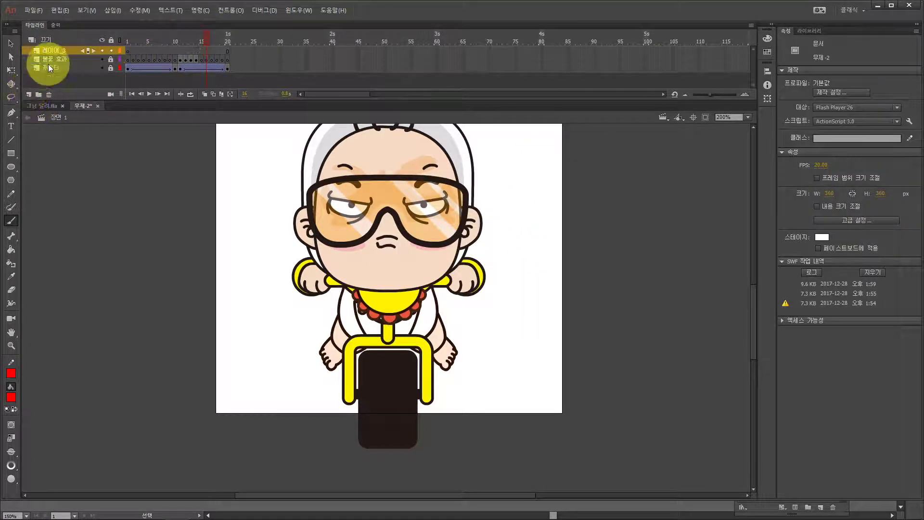
{"action": "left_click", "coordinate": [48, 51]}
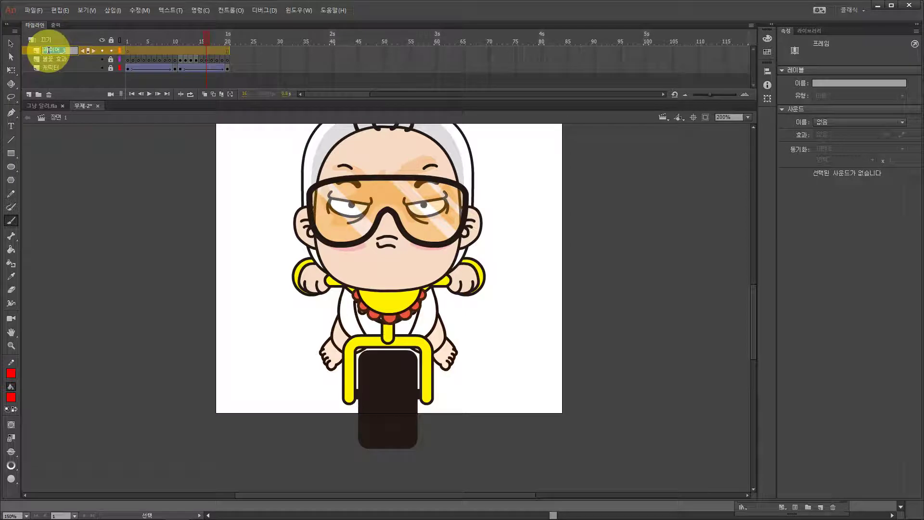
{"action": "type", "text": "스크레치 효과"}
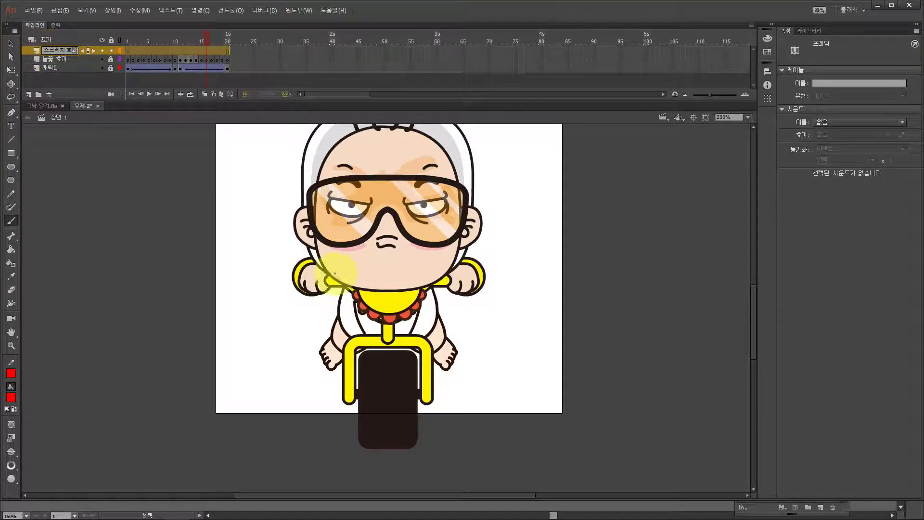
{"action": "left_click", "coordinate": [148, 241]}
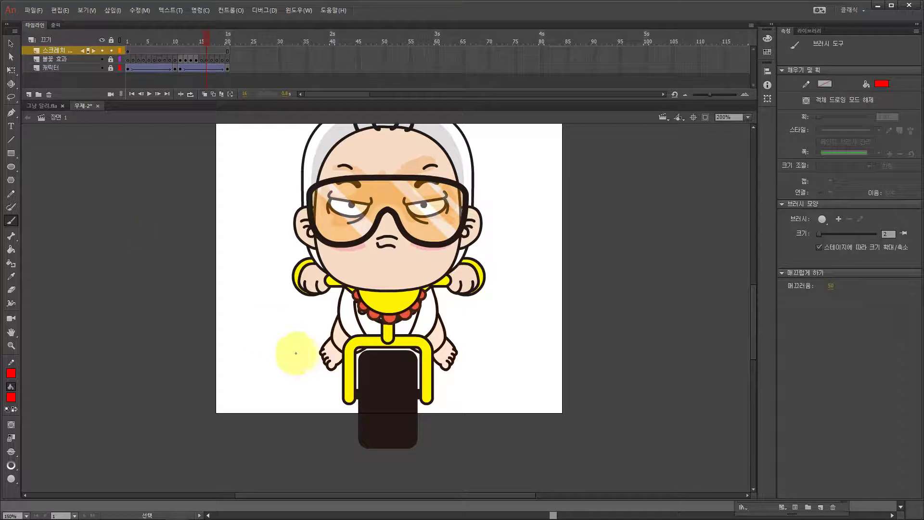
Hide the 불꽃 효과 and 캐릭터 layers and outline three thin red spikes pointing inward from the stage's upper and right edges with the Line tool.
{"action": "left_click", "coordinate": [11, 140]}
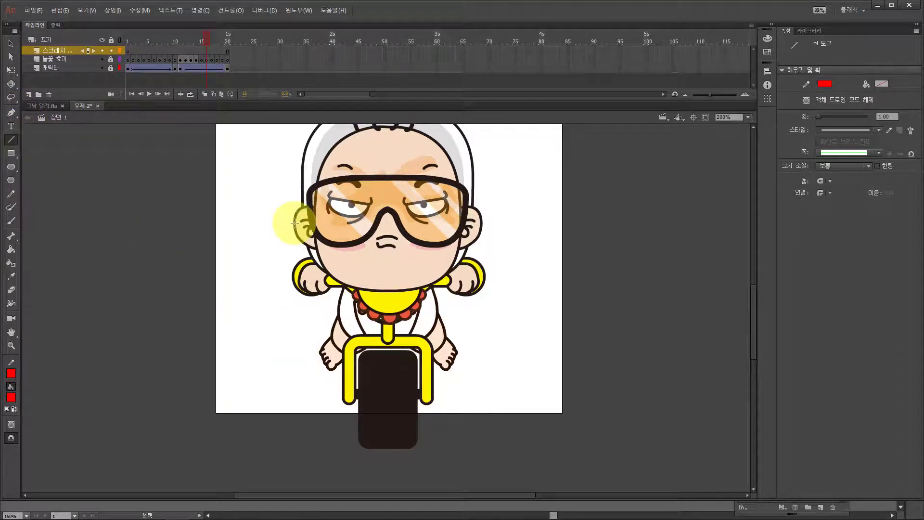
{"action": "left_click_drag", "start_coordinate": [258, 202], "coordinate": [241, 266]}
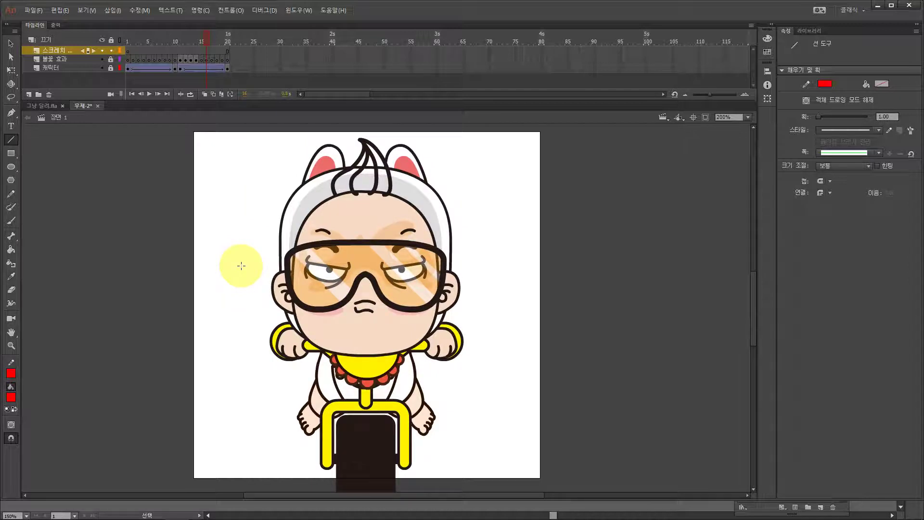
{"action": "left_click", "coordinate": [102, 59]}
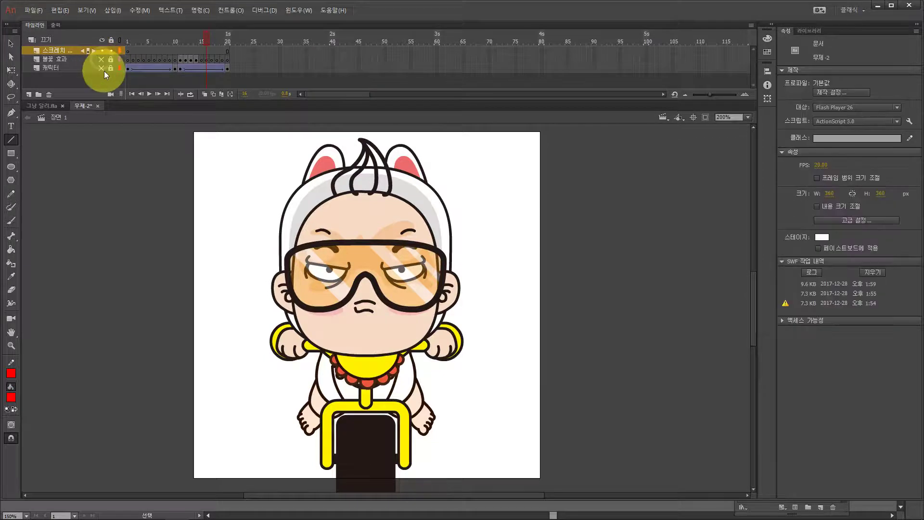
{"action": "left_click", "coordinate": [103, 68]}
{"action": "mouse_move", "coordinate": [390, 132]}
{"action": "left_mouse_down"}
{"action": "mouse_move", "coordinate": [380, 260]}
{"action": "mouse_move", "coordinate": [395, 132]}
{"action": "left_mouse_up"}
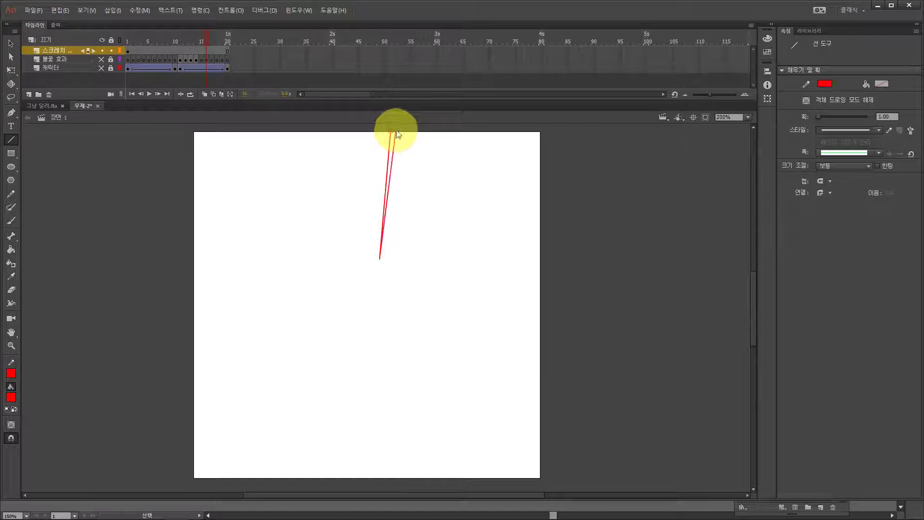
{"action": "mouse_move", "coordinate": [502, 130]}
{"action": "left_mouse_down"}
{"action": "mouse_move", "coordinate": [487, 181]}
{"action": "mouse_move", "coordinate": [449, 243]}
{"action": "mouse_move", "coordinate": [514, 130]}
{"action": "left_mouse_up"}
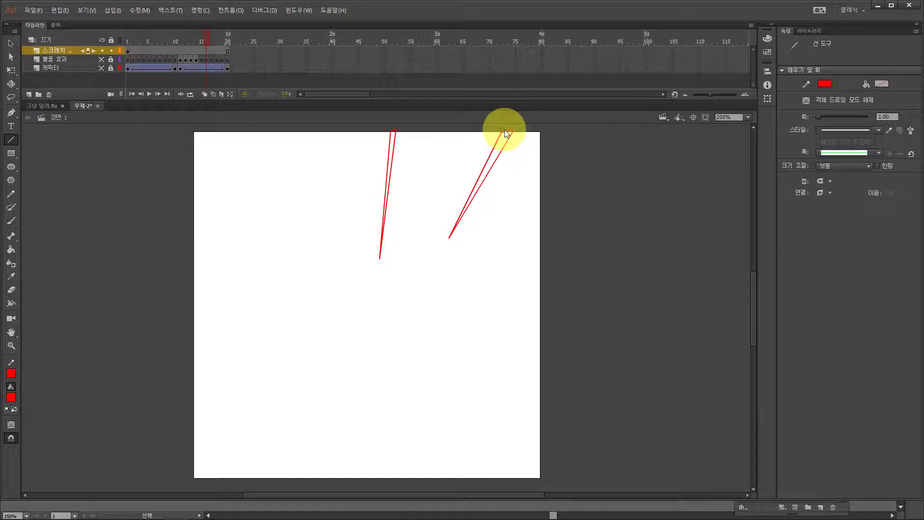
{"action": "mouse_move", "coordinate": [546, 271]}
{"action": "left_mouse_down"}
{"action": "mouse_move", "coordinate": [467, 291]}
{"action": "mouse_move", "coordinate": [544, 272]}
{"action": "left_mouse_up"}
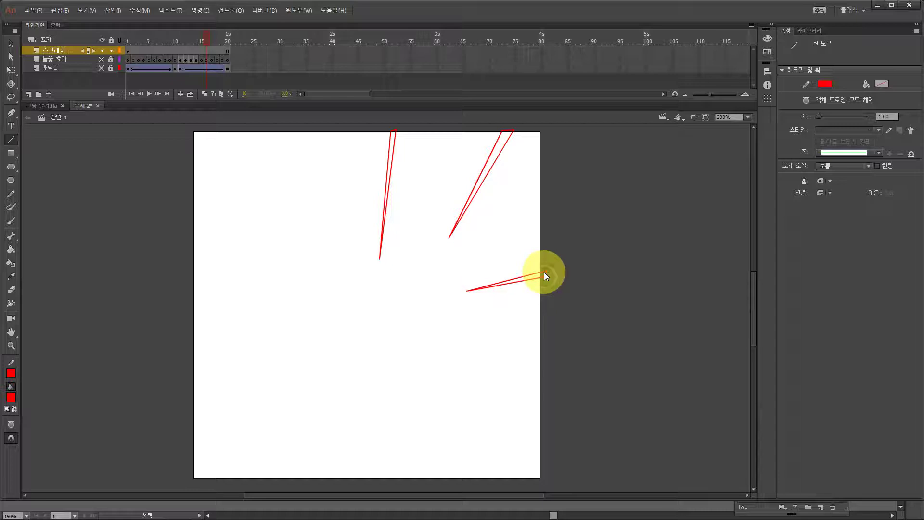
Fill the three outlined spikes with black using the Paint Bucket tool.
{"action": "left_click", "coordinate": [14, 249]}
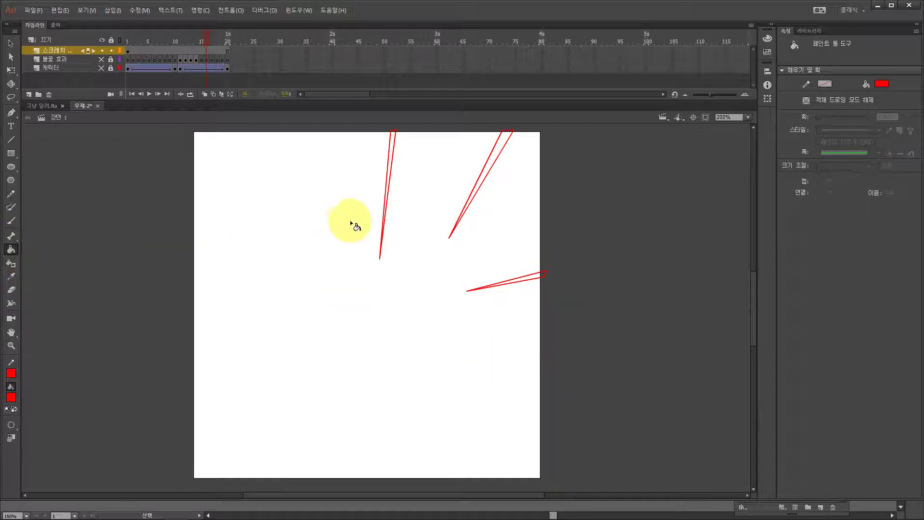
{"action": "left_click", "coordinate": [393, 142]}
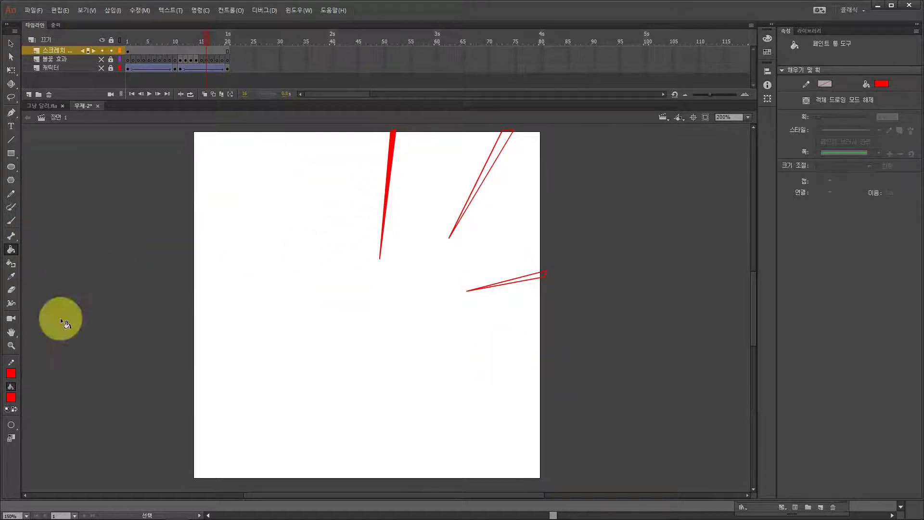
{"action": "key", "text": "ctrl+z"}
{"action": "left_click", "coordinate": [11, 397]}
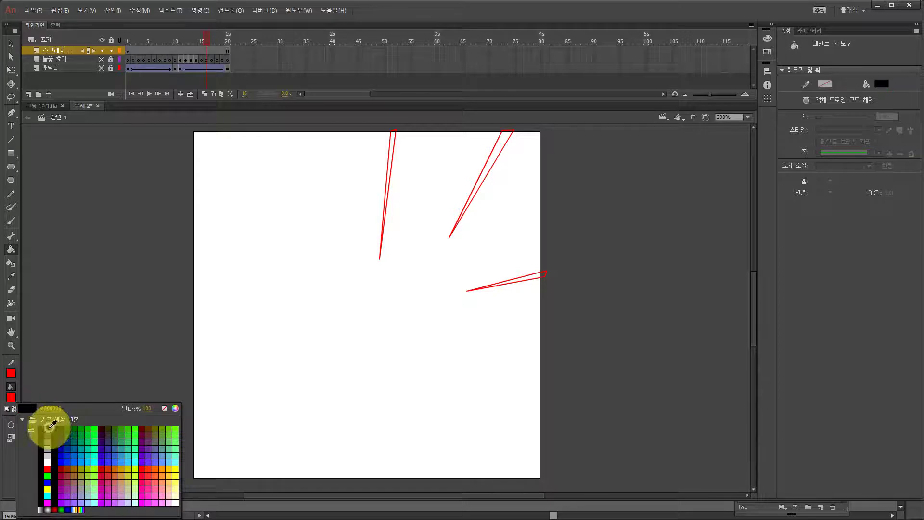
{"action": "left_click", "coordinate": [50, 428]}
{"action": "left_click", "coordinate": [392, 145]}
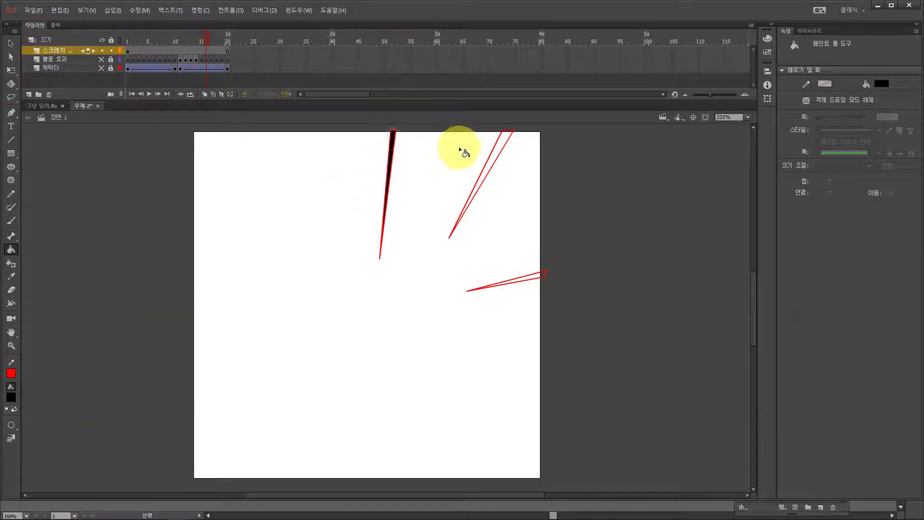
{"action": "left_click", "coordinate": [500, 145]}
{"action": "left_click", "coordinate": [535, 276]}
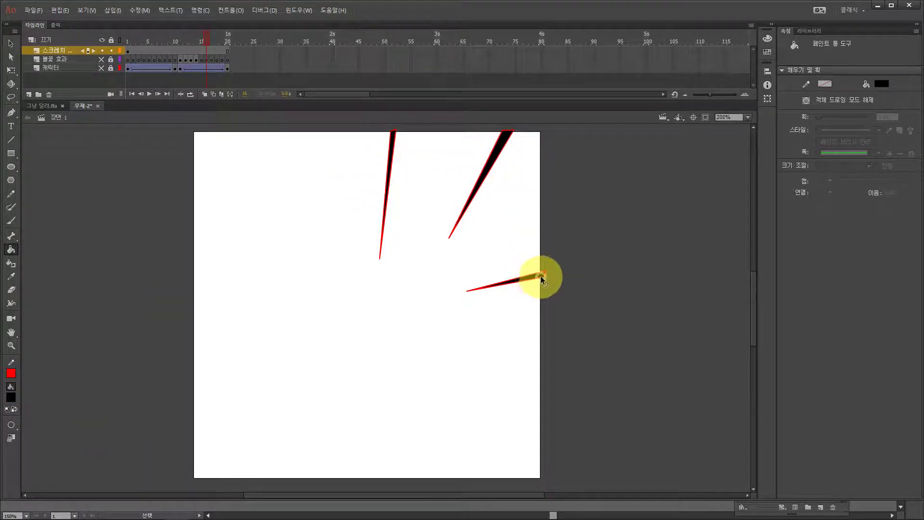
Delete the red outlines around the three black spikes, then cut all three spikes from the stage.
{"action": "left_click", "coordinate": [539, 274], "text": "ctrl"}
{"action": "left_click", "coordinate": [474, 195], "text": "ctrl+shift"}
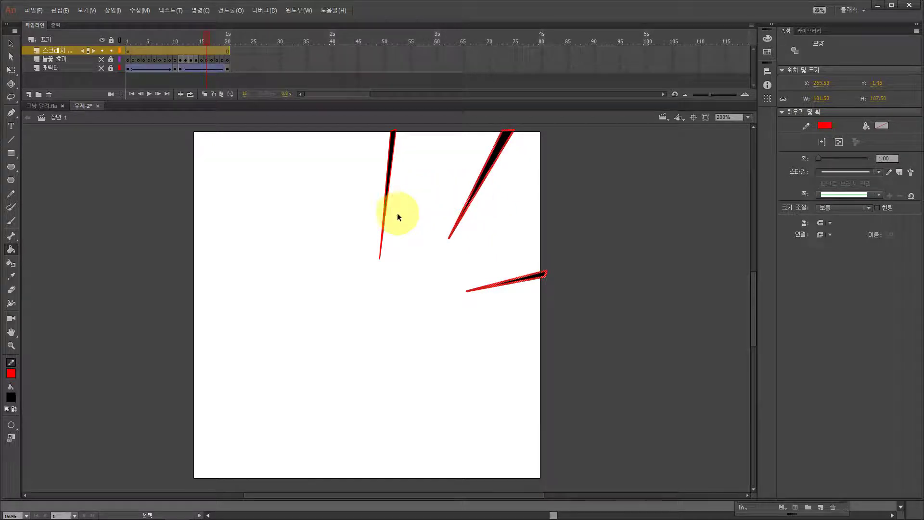
{"action": "left_click", "coordinate": [385, 220], "text": "ctrl"}
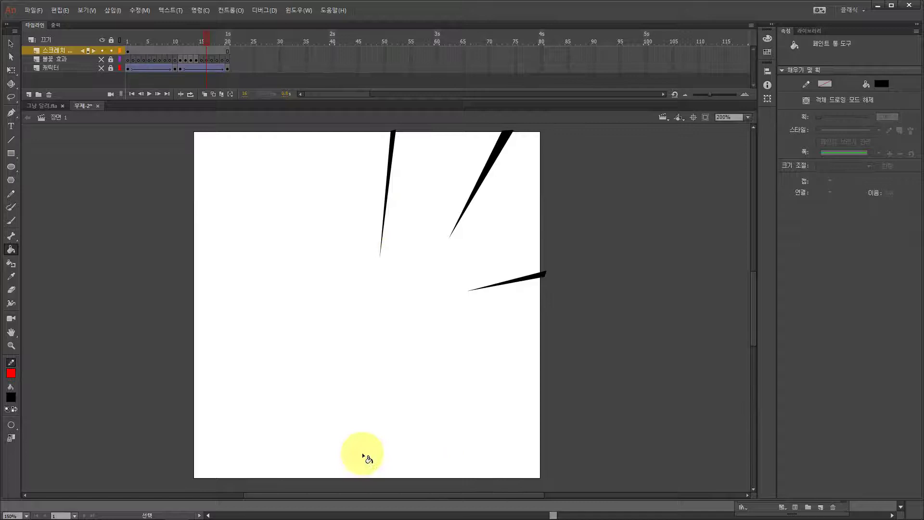
{"action": "left_click", "coordinate": [11, 42]}
{"action": "scroll", "coordinate": [588, 333], "scroll_direction": "up", "scroll_amount": 1}
{"action": "left_click_drag", "start_coordinate": [605, 377], "coordinate": [299, 122]}
{"action": "key", "text": "ctrl+x"}
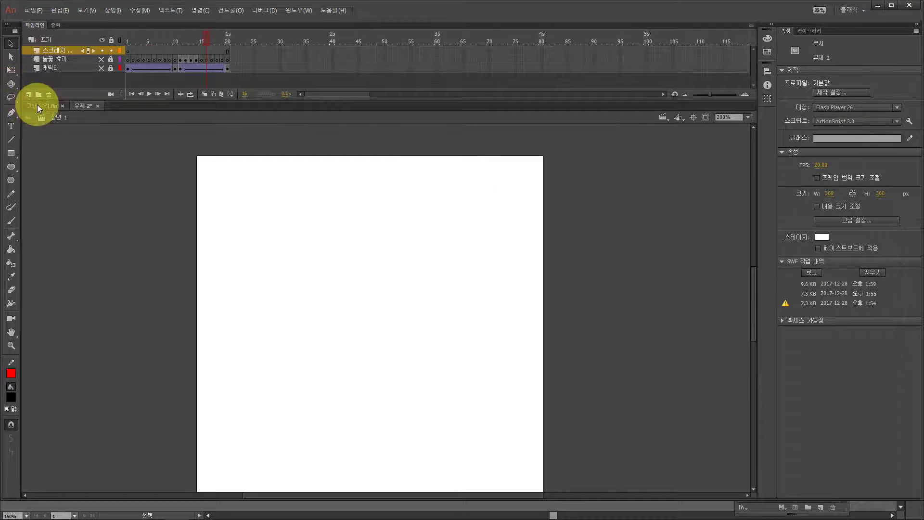
Switch to the 그냥 달려.fla document and copy the black spikes in frame 1 of its 스크레치 효과 symbol.
{"action": "left_click", "coordinate": [51, 107]}
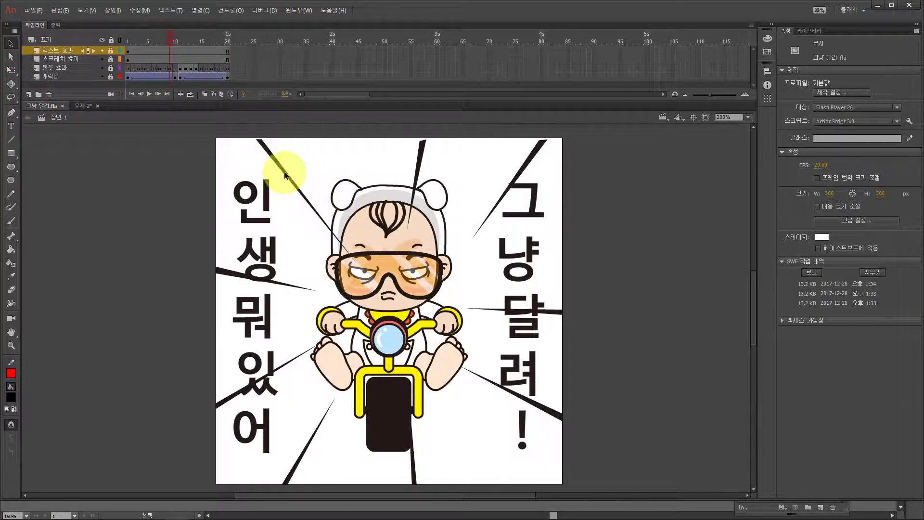
{"action": "left_click", "coordinate": [310, 187]}
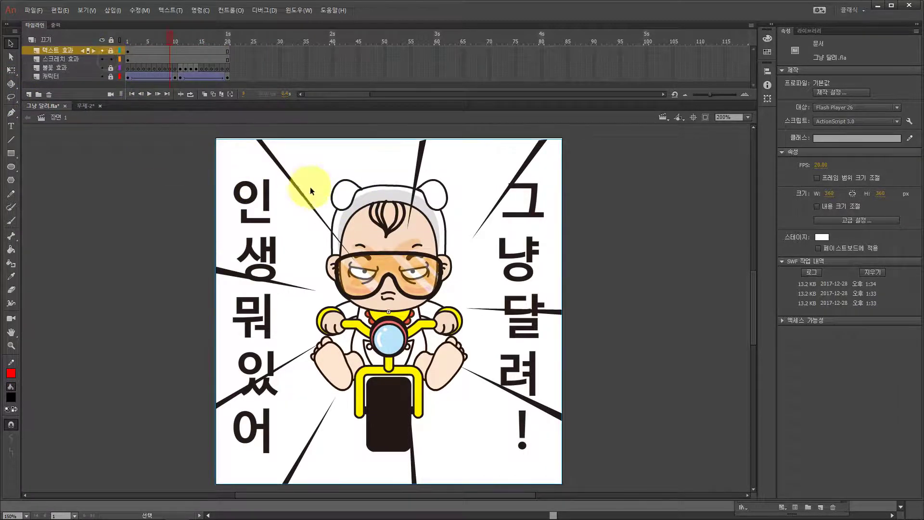
{"action": "double_click", "coordinate": [279, 160]}
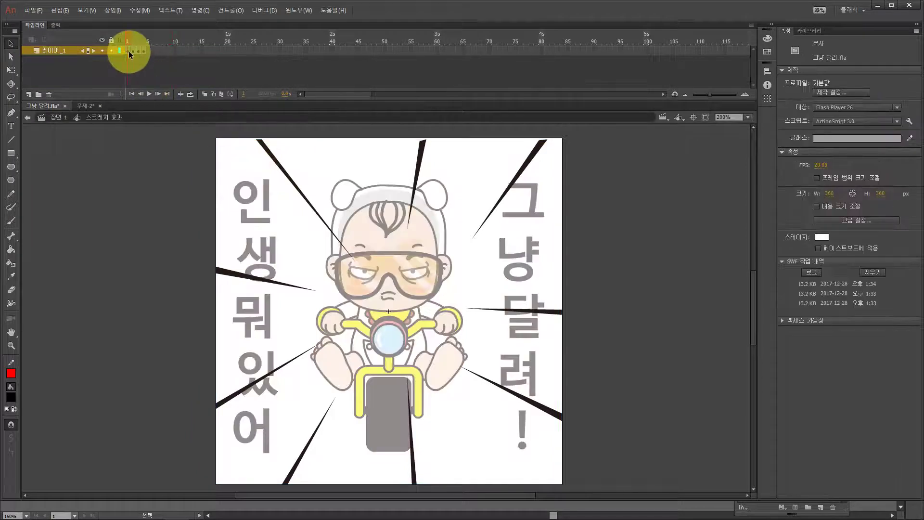
{"action": "left_click", "coordinate": [130, 52]}
Paste the copied spikes into the 스크레치 효과 layer of 무제-2 and shift them left to line up with the stage edges.
{"action": "left_click", "coordinate": [85, 105]}
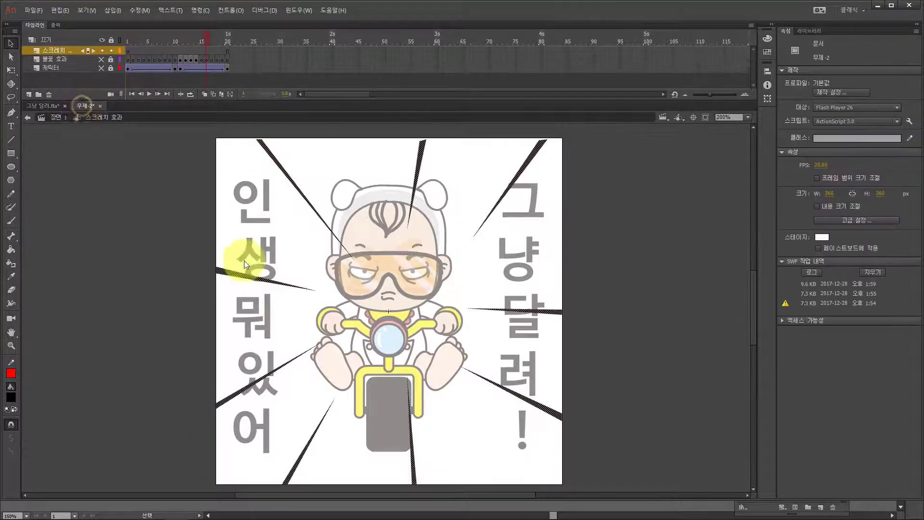
{"action": "key", "text": "ctrl+shift+v"}
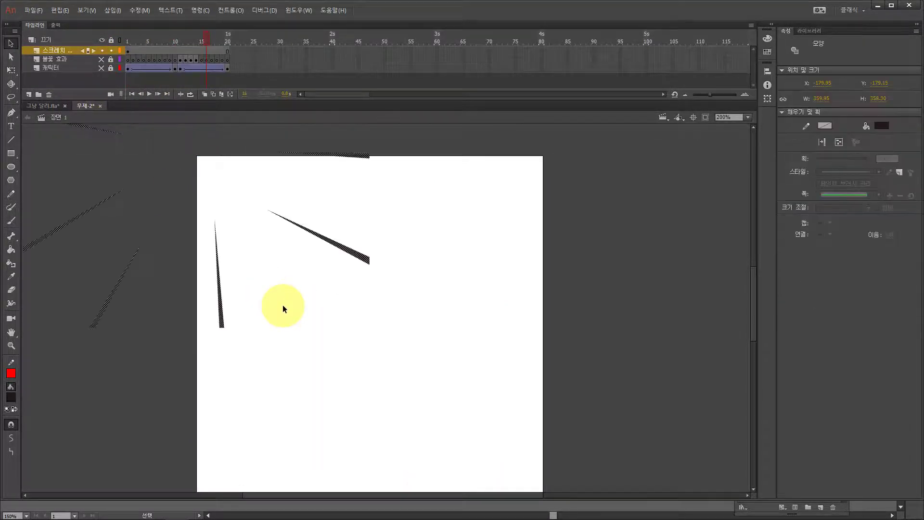
{"action": "key", "text": "ctrl+z"}
{"action": "key", "text": "ctrl+v"}
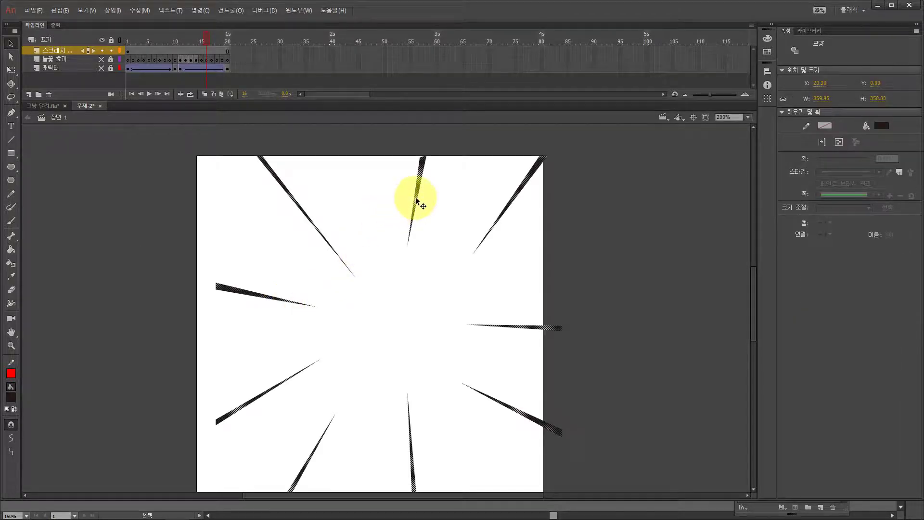
{"action": "key", "text": "shift+Left"}
{"action": "key", "text": "shift+Left"}
{"action": "key", "text": "shift+Left"}
{"action": "left_click_drag", "start_coordinate": [389, 197], "coordinate": [397, 197]}
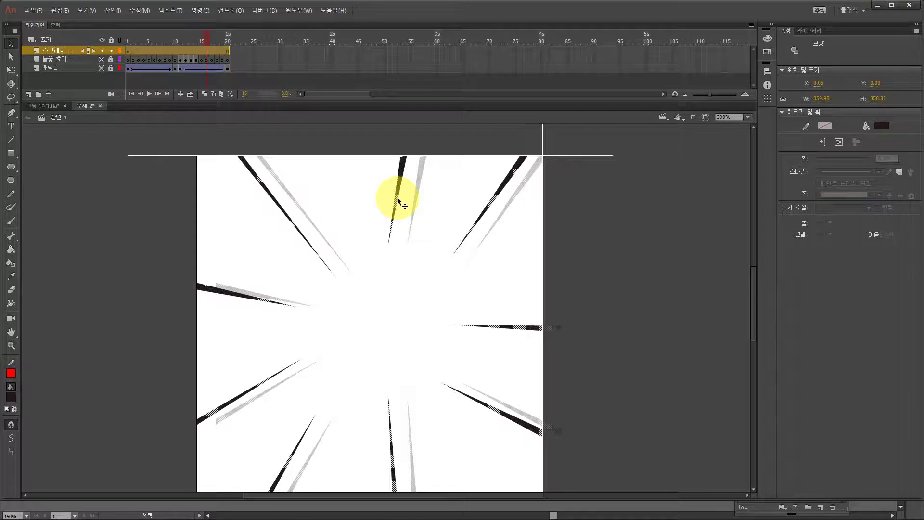
{"action": "left_click", "coordinate": [547, 229]}
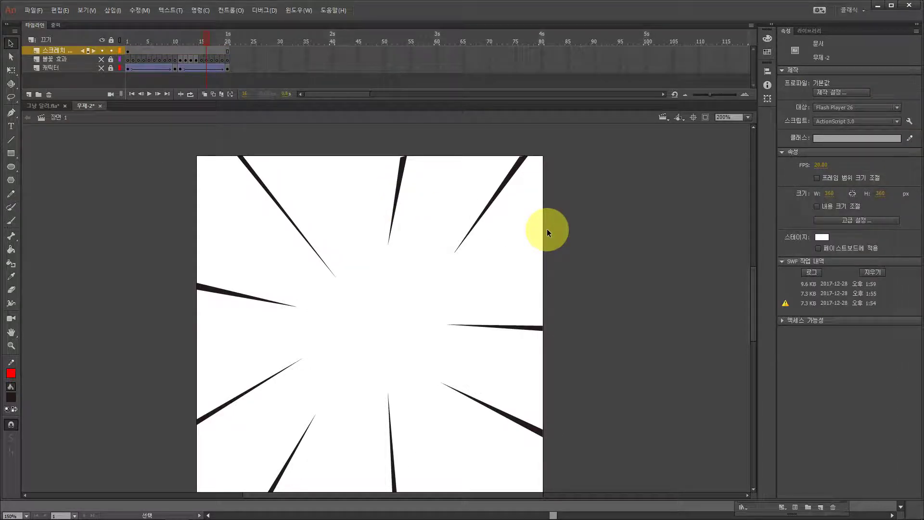
Show the 불꽃 효과 and 캐릭터 layers again and move the playhead to frame 12.
{"action": "left_click_drag", "start_coordinate": [101, 58], "coordinate": [105, 66]}
{"action": "mouse_move", "coordinate": [203, 36]}
{"action": "left_mouse_down"}
{"action": "mouse_move", "coordinate": [116, 14]}
{"action": "mouse_move", "coordinate": [214, 35]}
{"action": "mouse_move", "coordinate": [189, 36]}
{"action": "left_mouse_up"}
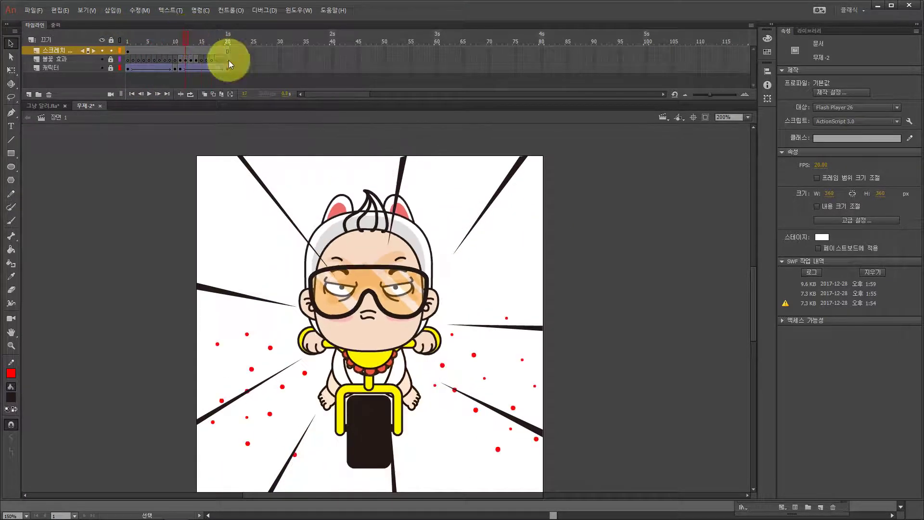
{"action": "left_click_drag", "start_coordinate": [402, 161], "coordinate": [399, 148]}
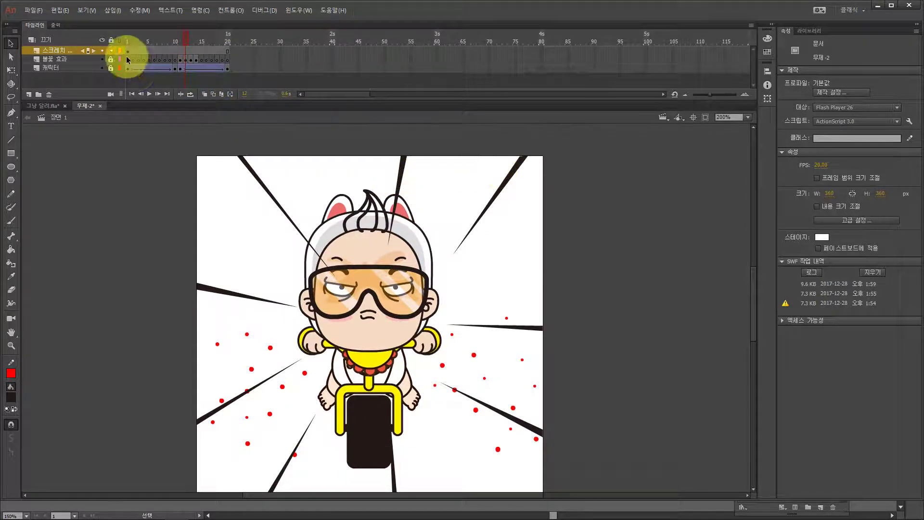
Convert all the spikes on the 스크레치 효과 layer into a graphic symbol named 스크레치 무비.
{"action": "left_click_drag", "start_coordinate": [159, 139], "coordinate": [639, 505]}
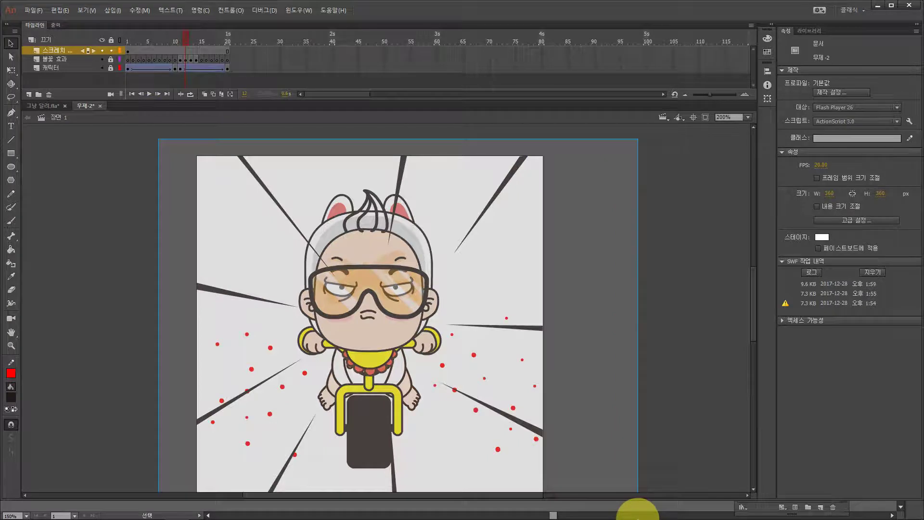
{"action": "key", "text": "ctrl+1"}
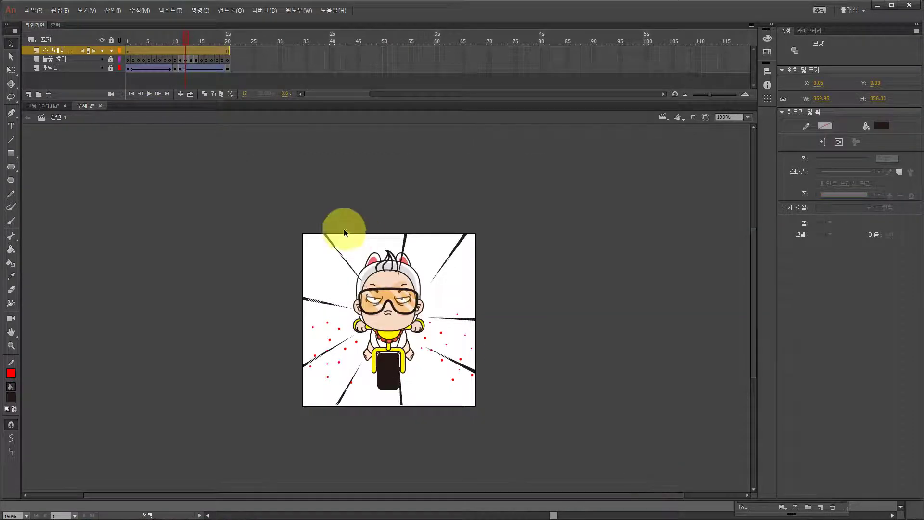
{"action": "left_click_drag", "start_coordinate": [207, 200], "coordinate": [570, 492]}
{"action": "key", "text": "F8"}
{"action": "type", "text": "스크렟"}
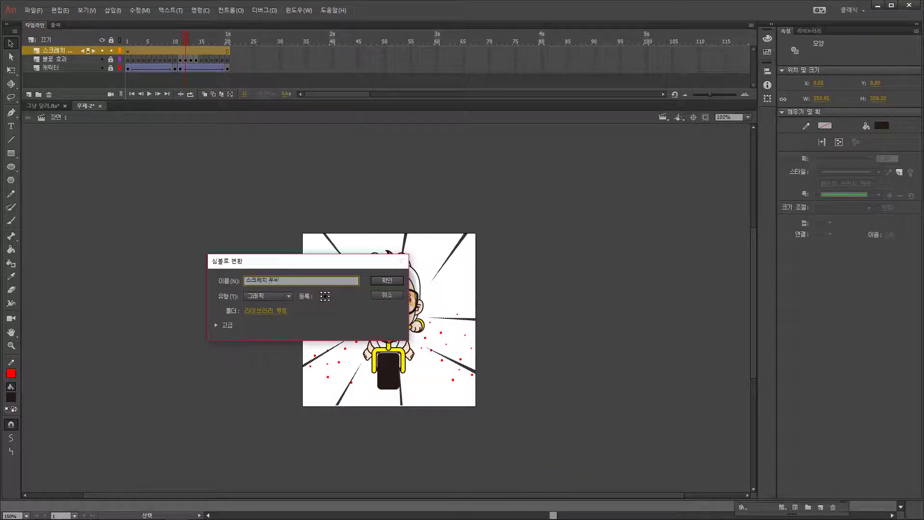
{"action": "type", "text": "치 무비"}
{"action": "key", "text": "Return"}
{"action": "key", "text": "ctrl+equal"}
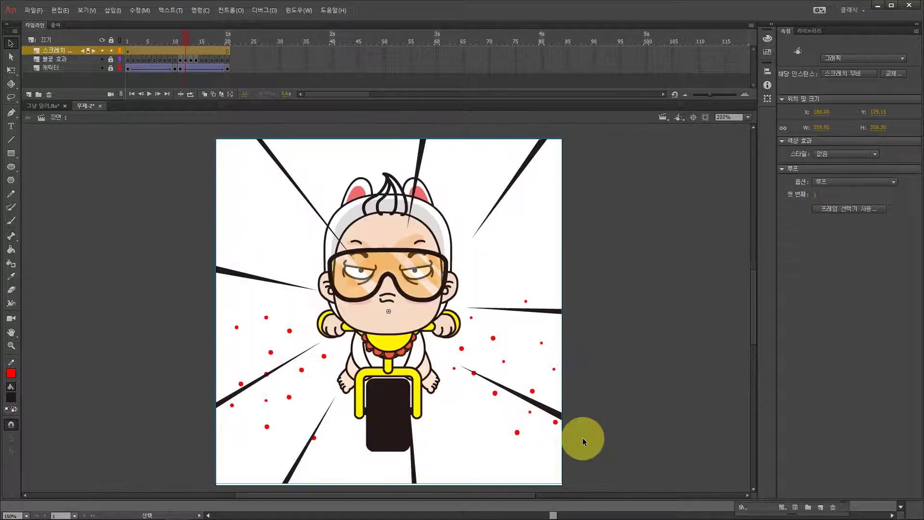
Open the 스크레치 무비 symbol for editing and insert blank keyframes in frames 2, 3 and 4.
{"action": "double_click", "coordinate": [533, 150]}
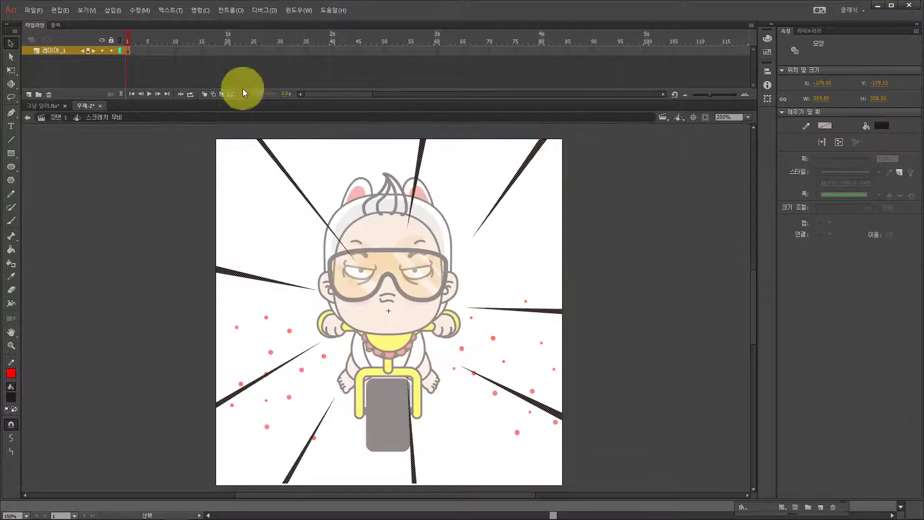
{"action": "left_click", "coordinate": [163, 70]}
{"action": "left_click", "coordinate": [129, 48]}
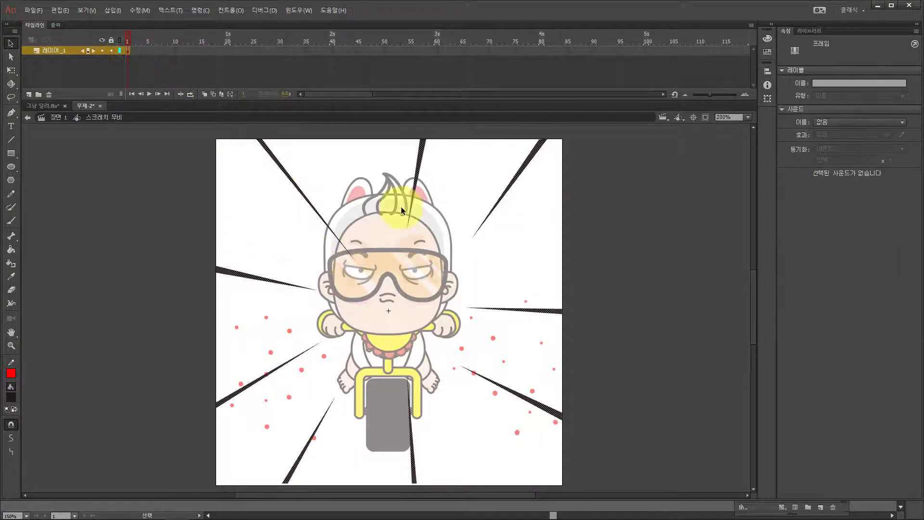
{"action": "left_click", "coordinate": [131, 51]}
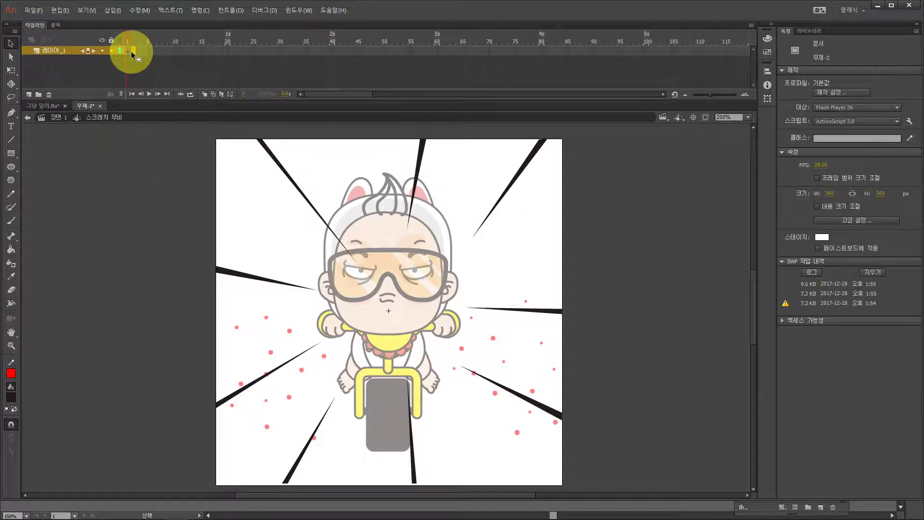
{"action": "left_click", "coordinate": [131, 51]}
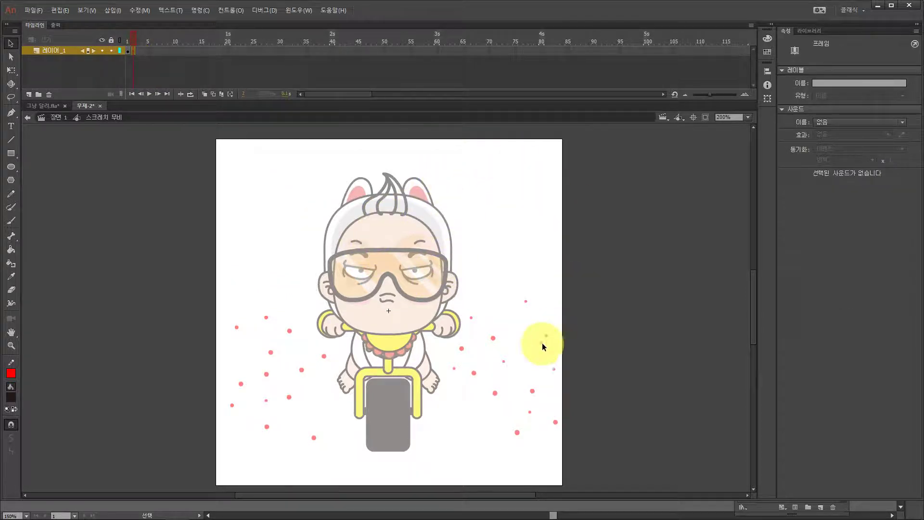
{"action": "key", "text": "F6"}
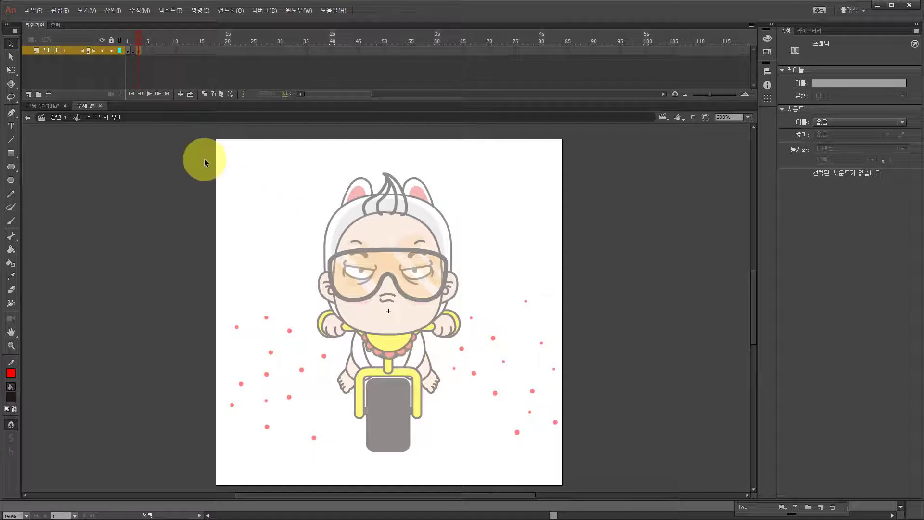
{"action": "left_click", "coordinate": [392, 155]}
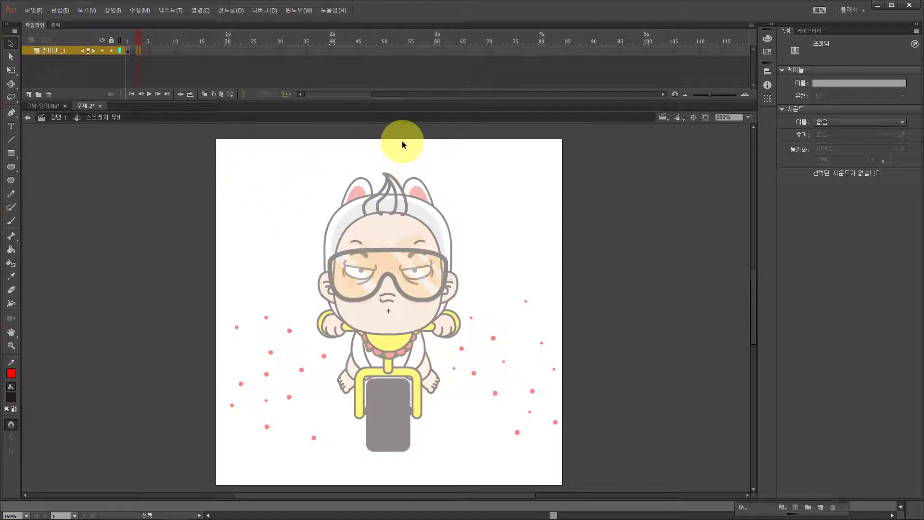
{"action": "key", "text": "F6"}
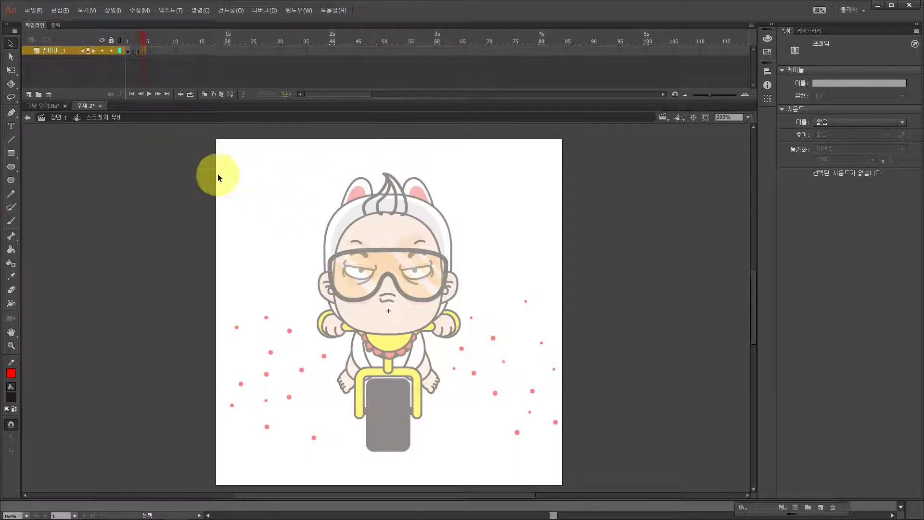
Return from the 스크레치 무비 symbol to 장면 1, test the movie and close the preview.
{"action": "left_click_drag", "start_coordinate": [143, 35], "coordinate": [123, 41]}
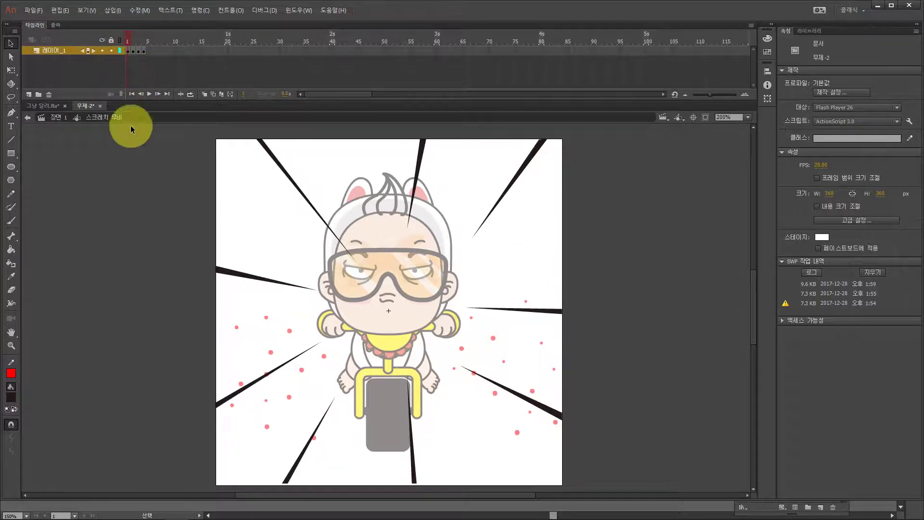
{"action": "left_click", "coordinate": [54, 120]}
{"action": "left_click", "coordinate": [140, 50]}
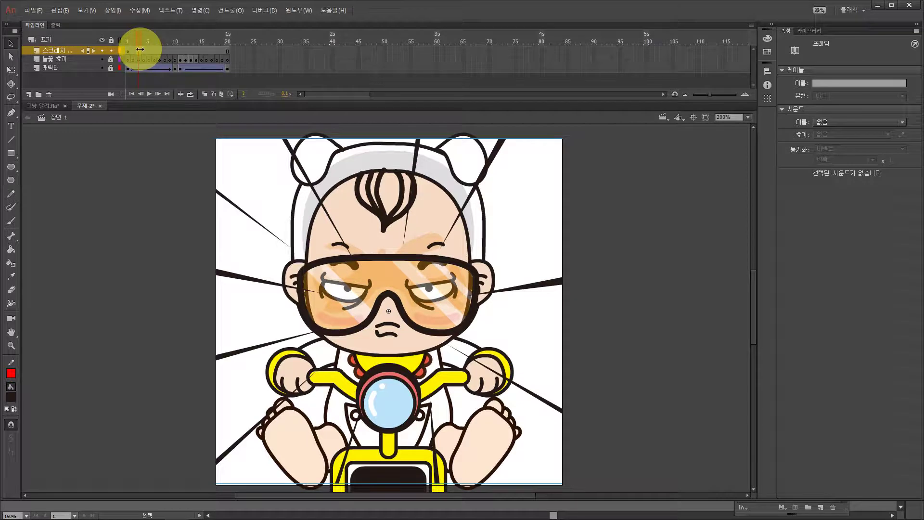
{"action": "key", "text": "ctrl+Return"}
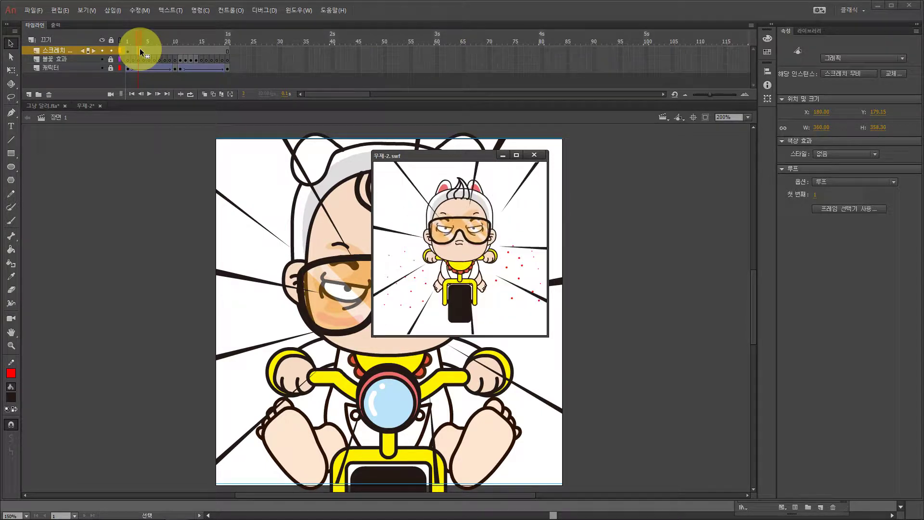
{"action": "left_click", "coordinate": [535, 155]}
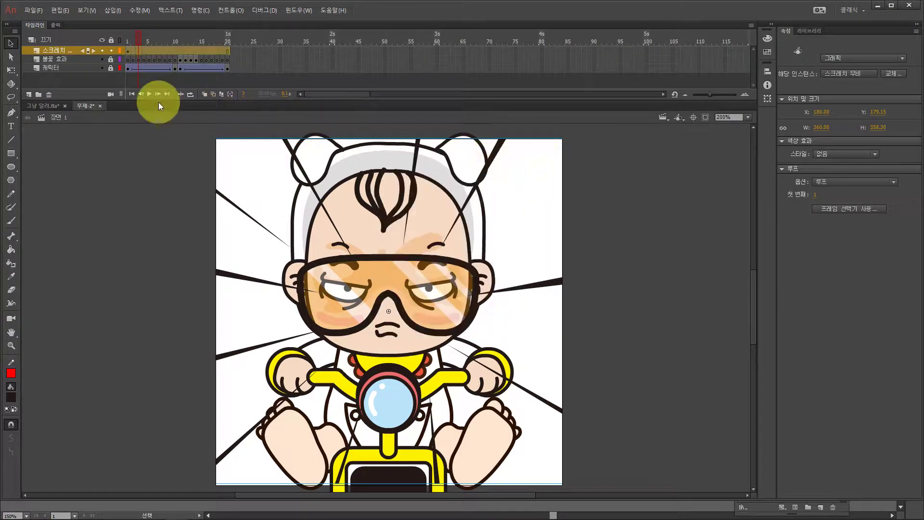
Lock the 스크레치 효과 layer and add a new layer above it named 텍스트 효과.
{"action": "left_click", "coordinate": [111, 50]}
{"action": "left_click", "coordinate": [28, 94]}
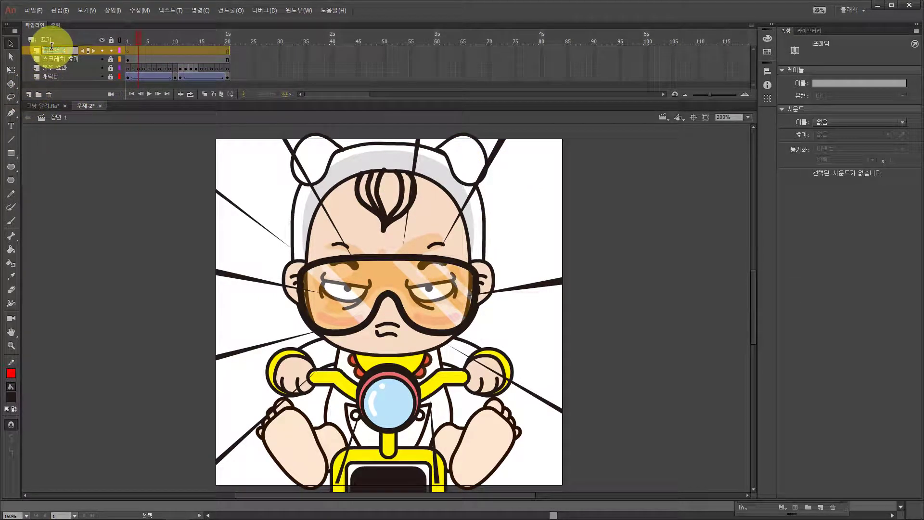
{"action": "type", "text": "텍스트 효과"}
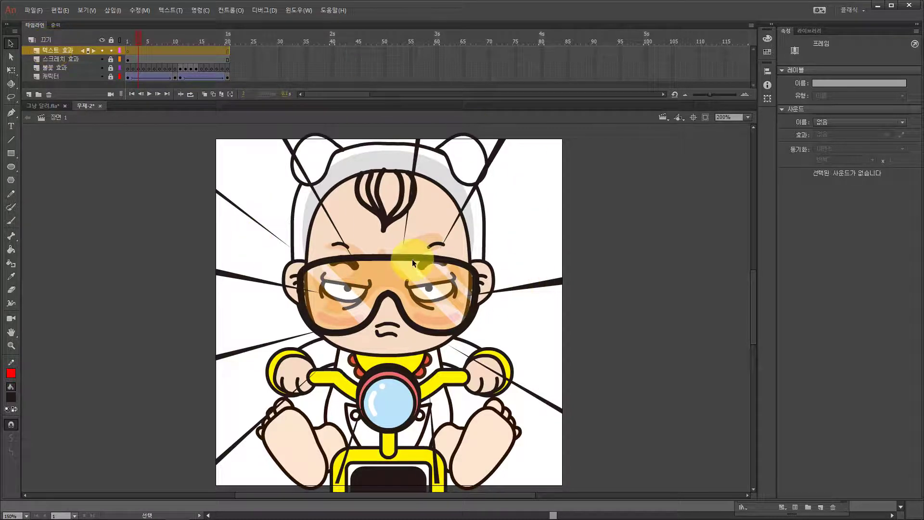
Add static text reading 인생뭐있어 along the stage's left side, with one character per line.
{"action": "key", "text": "ctrl+minus"}
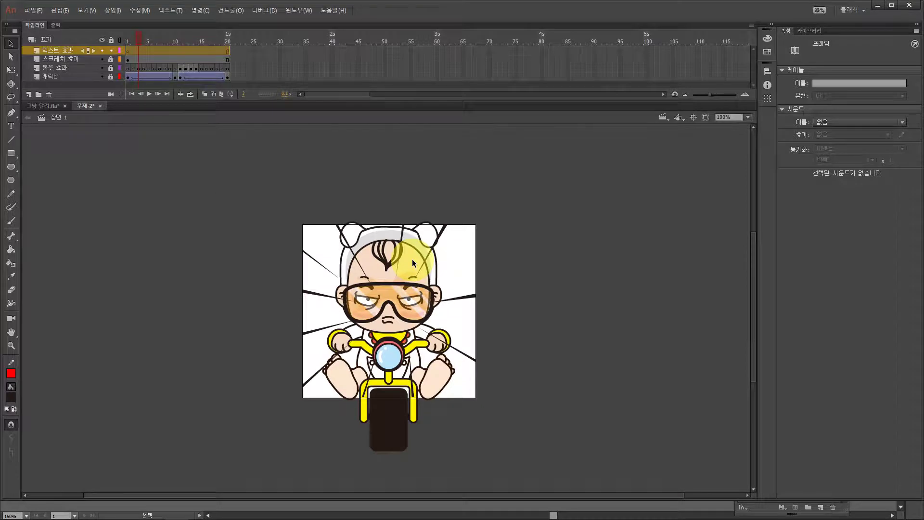
{"action": "key", "text": "ctrl+equal"}
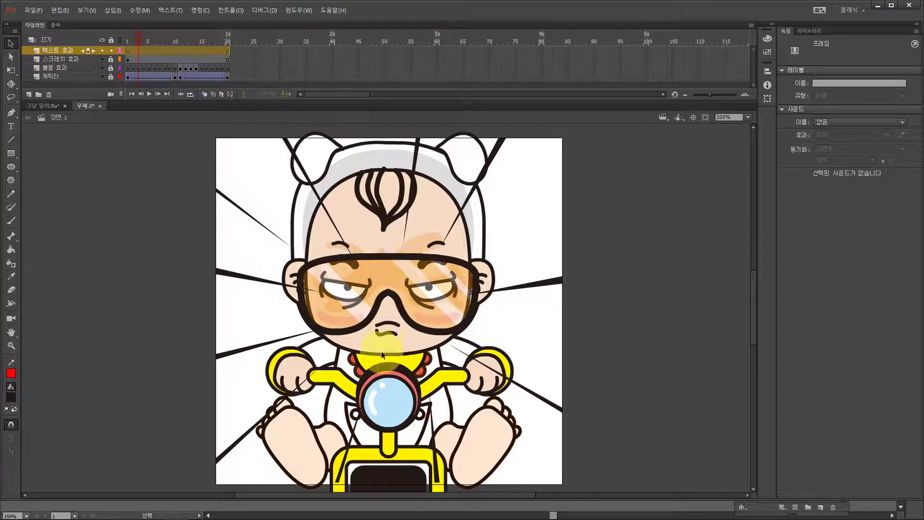
{"action": "left_click", "coordinate": [12, 127]}
{"action": "left_click", "coordinate": [245, 171]}
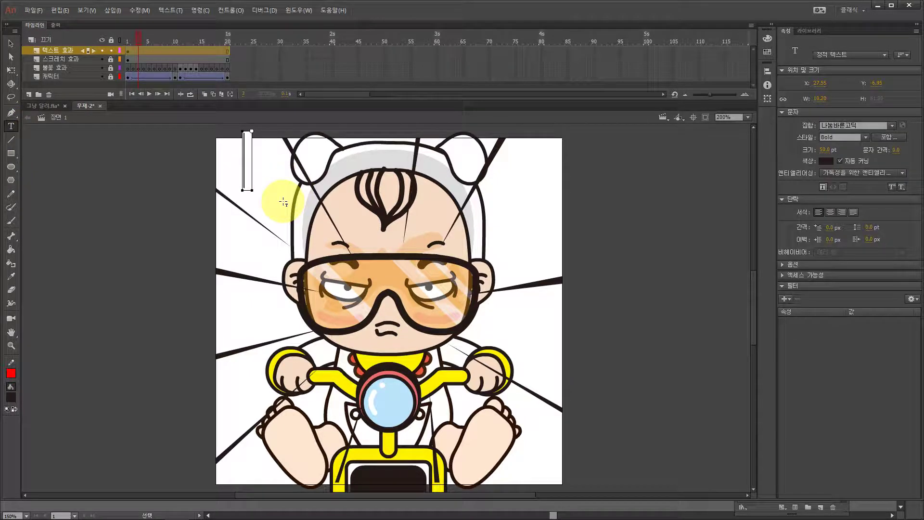
{"action": "type", "text": "인"}
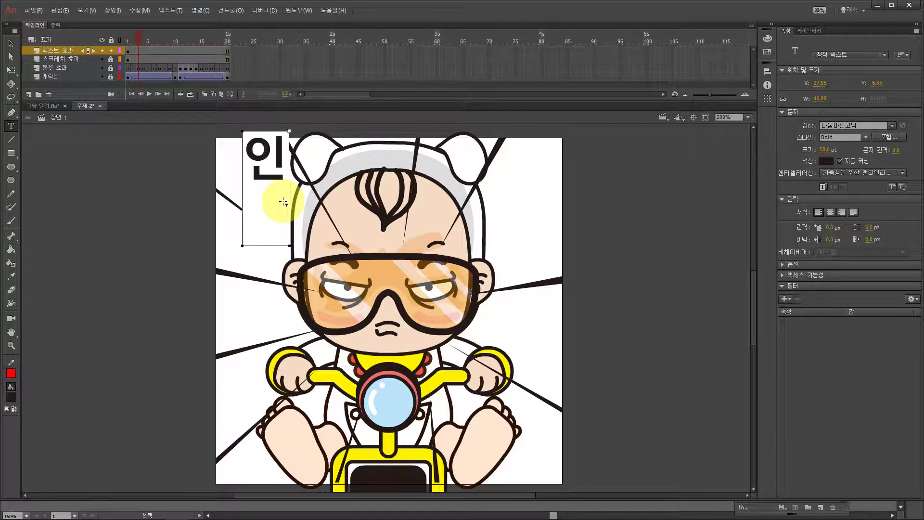
{"action": "type", "text": "생뭐있"}
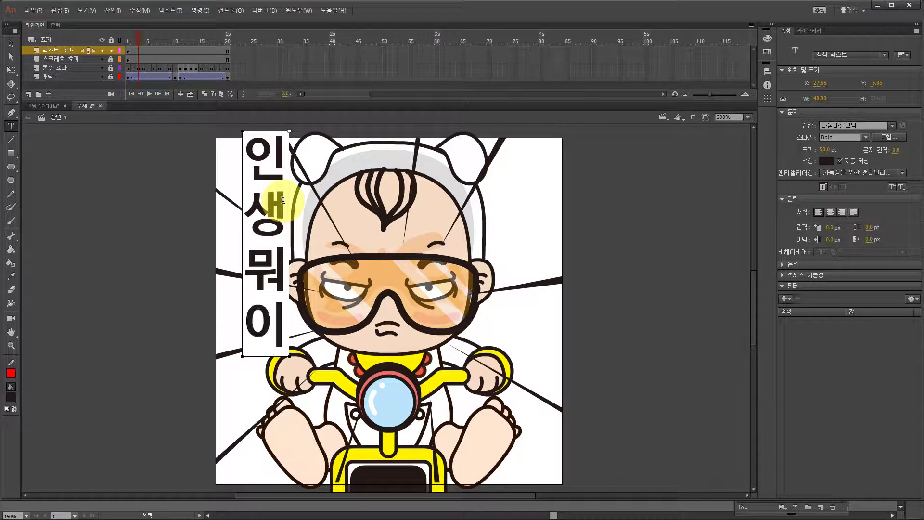
{"action": "type", "text": "어"}
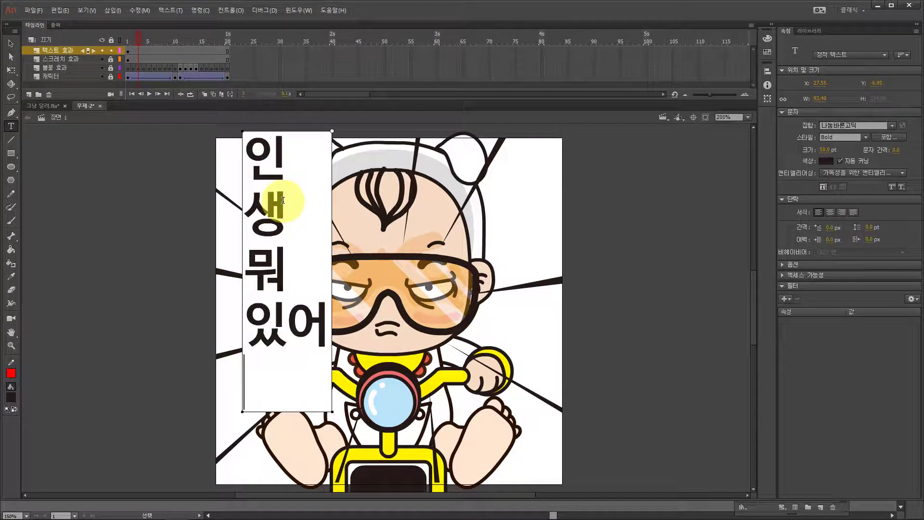
{"action": "left_click", "coordinate": [288, 327]}
{"action": "key", "text": "Return"}
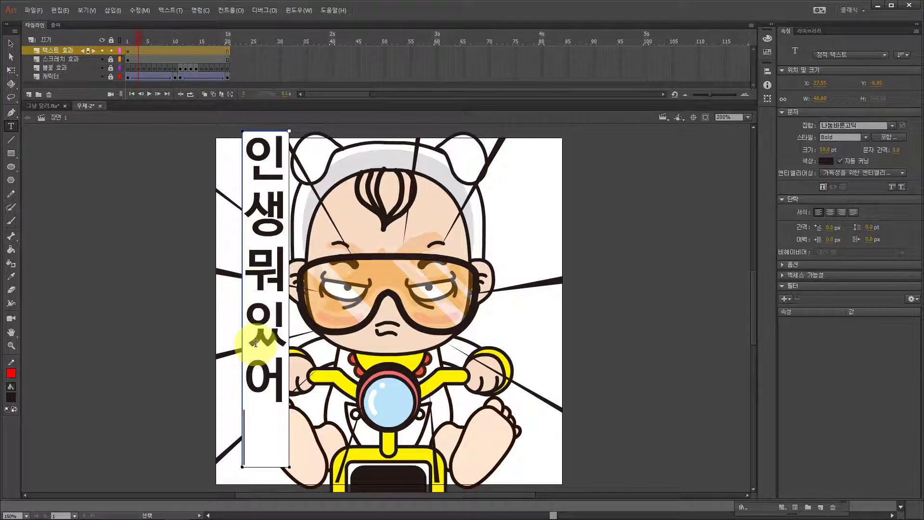
Move the 인생뭐있어 text column lower and closer to the stage's left edge, and set its font size to 55 pt.
{"action": "left_click", "coordinate": [11, 43]}
{"action": "left_click_drag", "start_coordinate": [260, 177], "coordinate": [250, 224]}
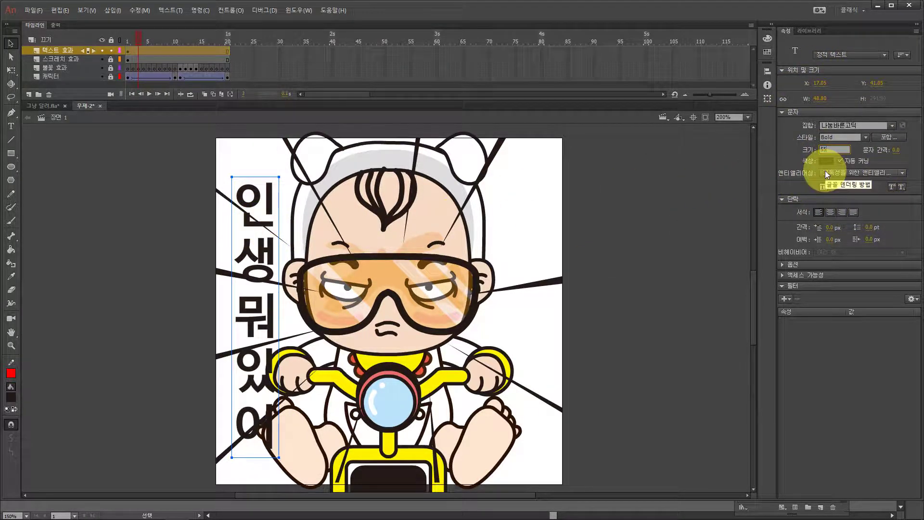
{"action": "type", "text": "55"}
{"action": "key", "text": "Return"}
Duplicate the text column to the stage's right side and replace its wording with 그냥달려!, one character per line.
{"action": "left_click_drag", "start_coordinate": [263, 212], "coordinate": [534, 218]}
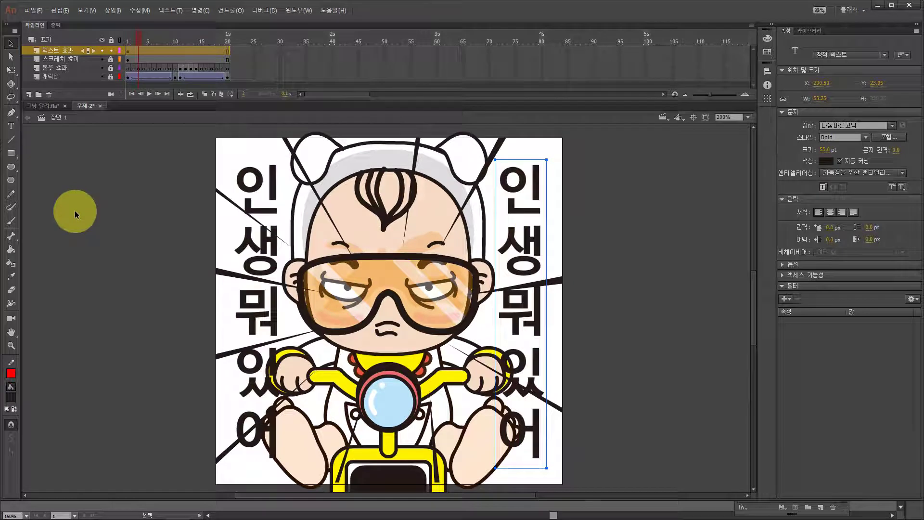
{"action": "left_click", "coordinate": [11, 126]}
{"action": "double_click", "coordinate": [525, 260]}
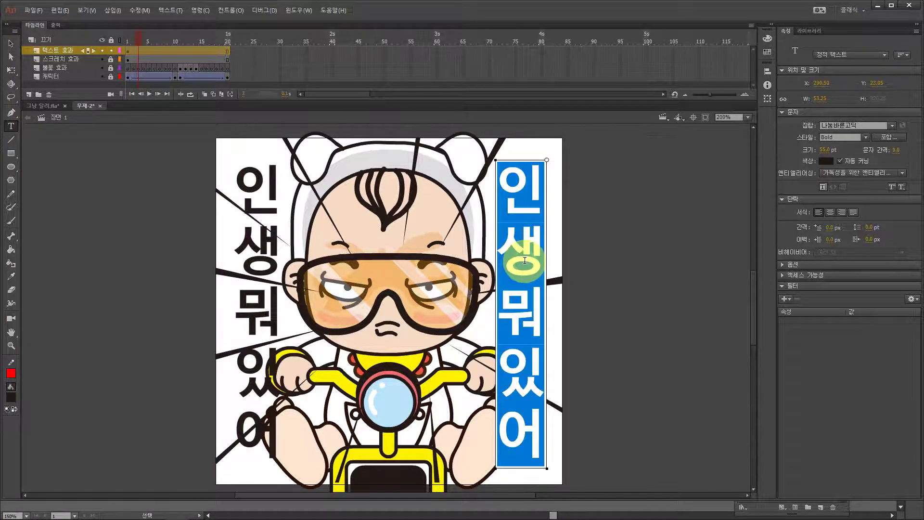
{"action": "type", "text": "그냥"}
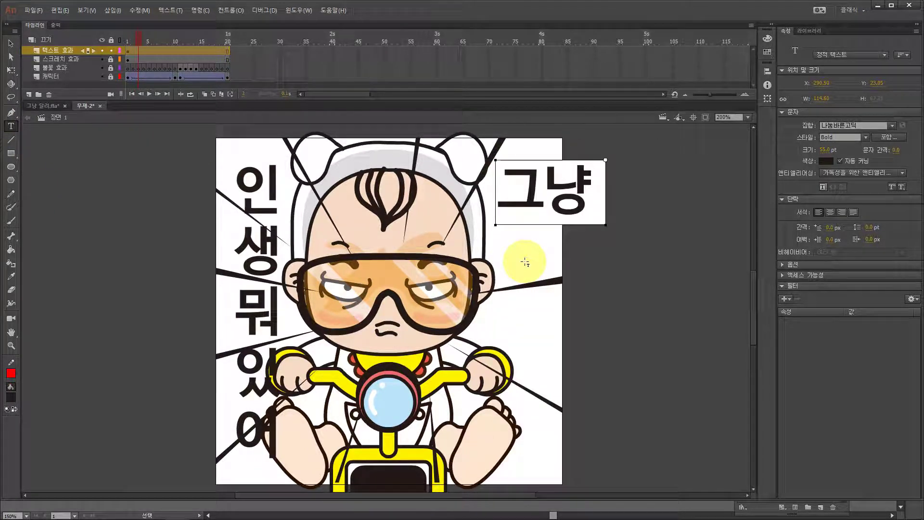
{"action": "key", "text": "BackSpace"}
{"action": "type", "text": "그"}
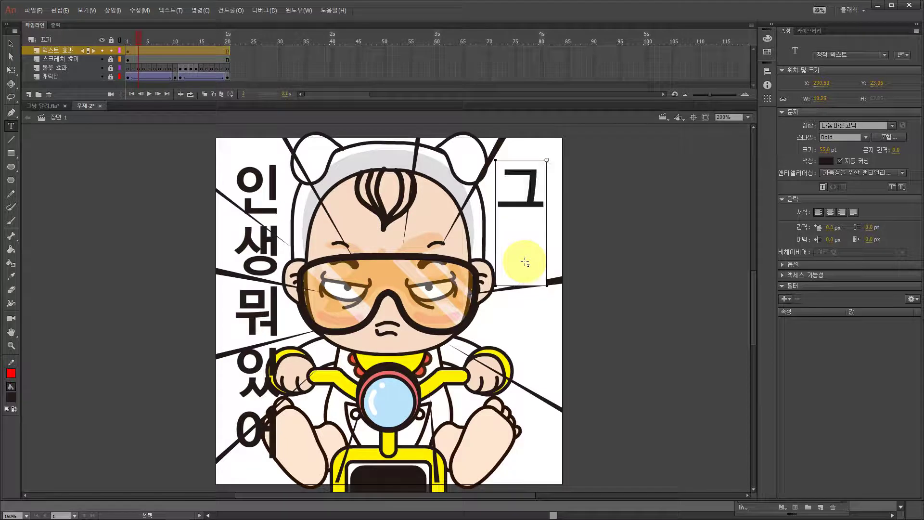
{"action": "type", "text": "냥달"}
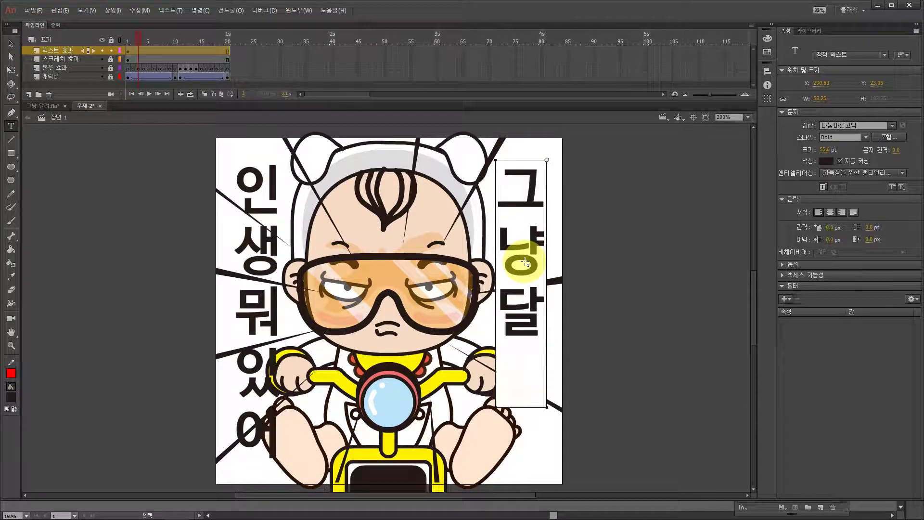
{"action": "type", "text": "려!"}
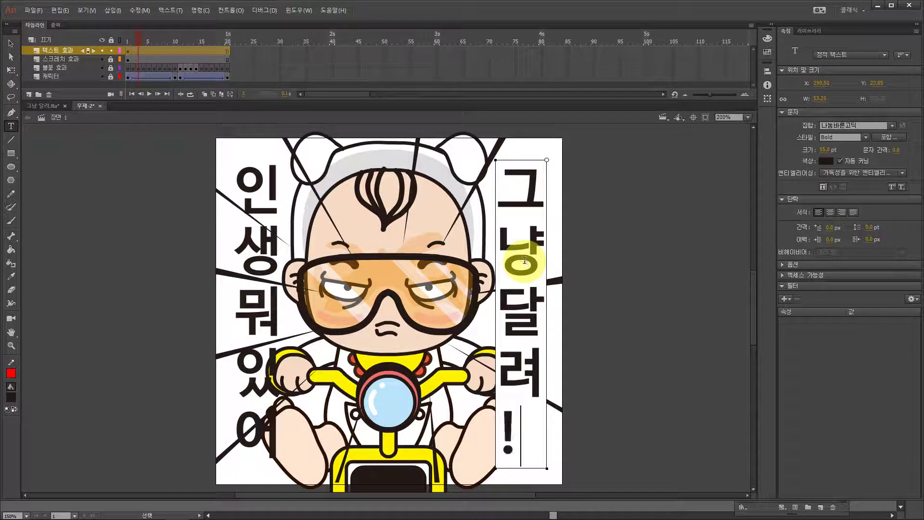
Center-align all the characters of the 그냥달려! text column and deselect it.
{"action": "key", "text": "ctrl+a"}
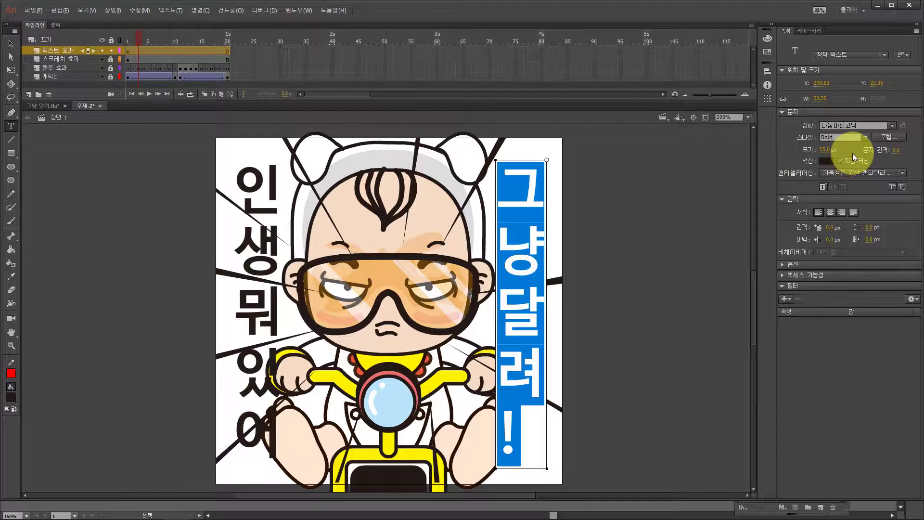
{"action": "left_click", "coordinate": [830, 212]}
{"action": "left_click", "coordinate": [11, 44]}
{"action": "left_click", "coordinate": [122, 191]}
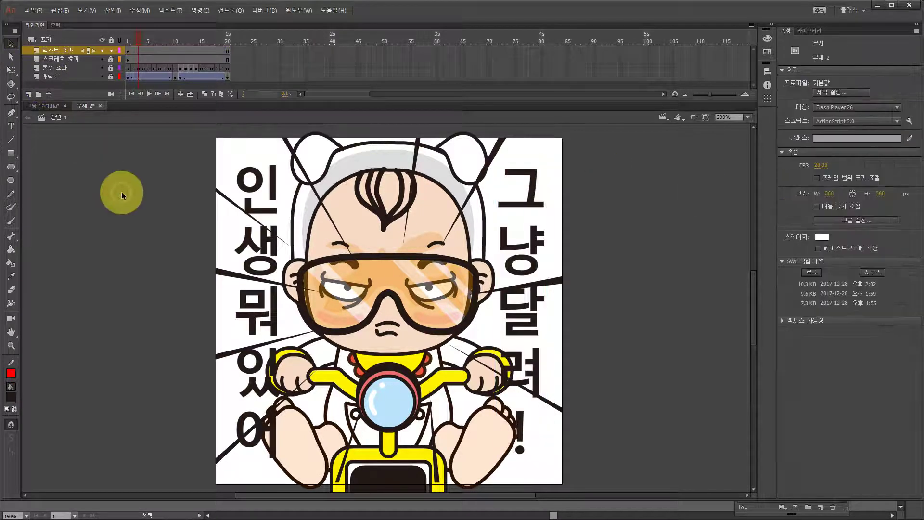
At frame 10, break both text columns apart into separate single-character text blocks, keeping them as text rather than shapes.
{"action": "key", "text": "ctrl+1"}
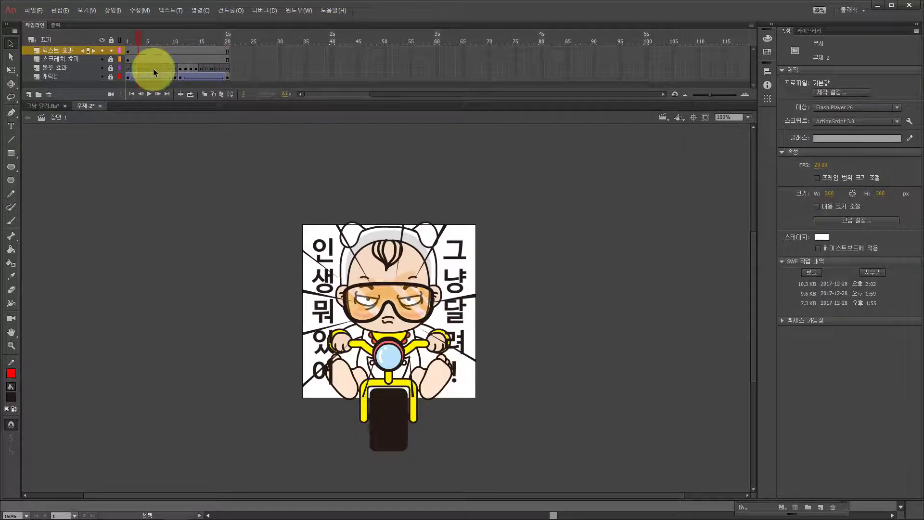
{"action": "left_click_drag", "start_coordinate": [140, 37], "coordinate": [175, 36]}
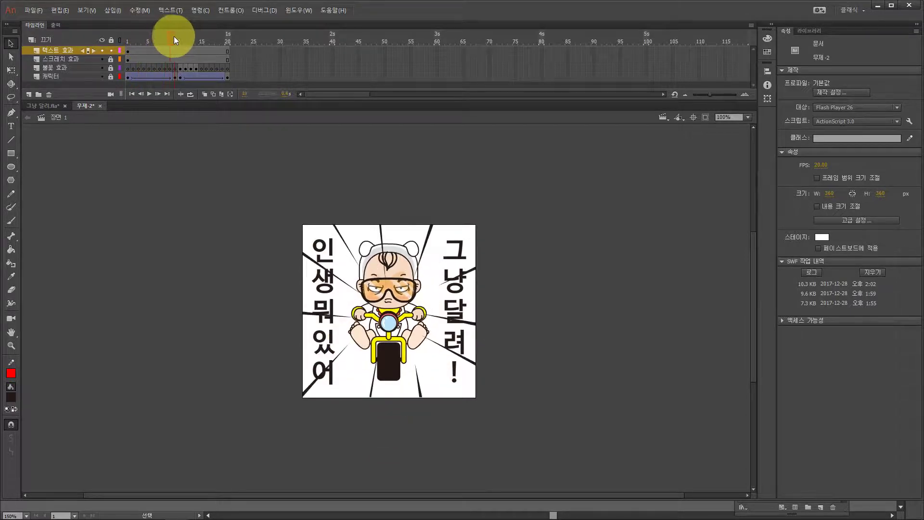
{"action": "left_click_drag", "start_coordinate": [260, 207], "coordinate": [545, 435]}
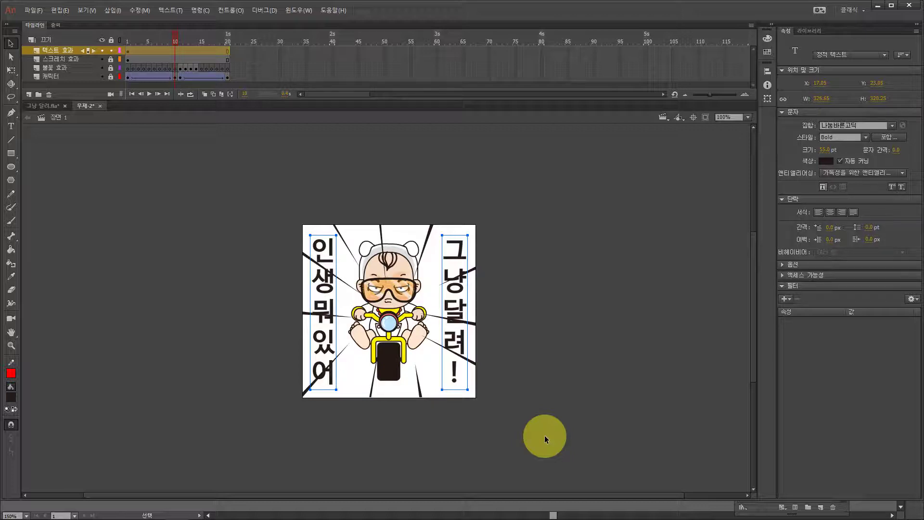
{"action": "key", "text": "ctrl+b"}
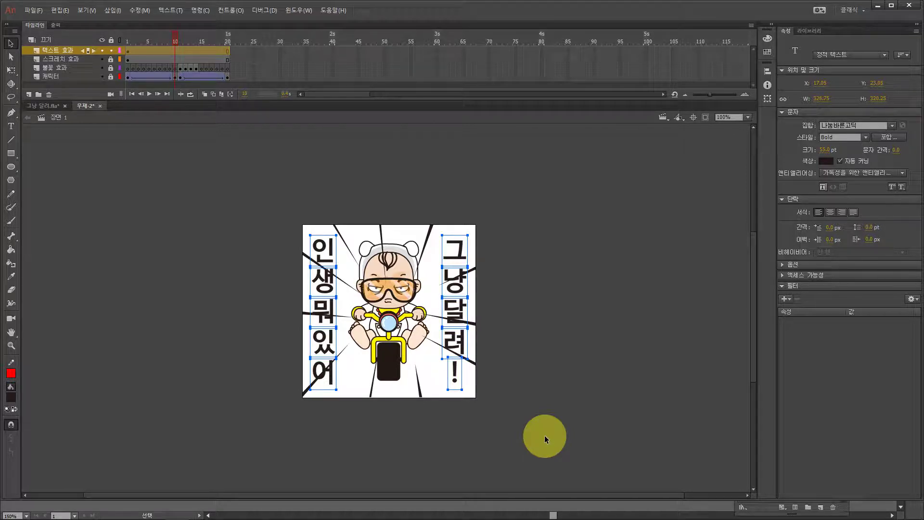
{"action": "key", "text": "ctrl+b"}
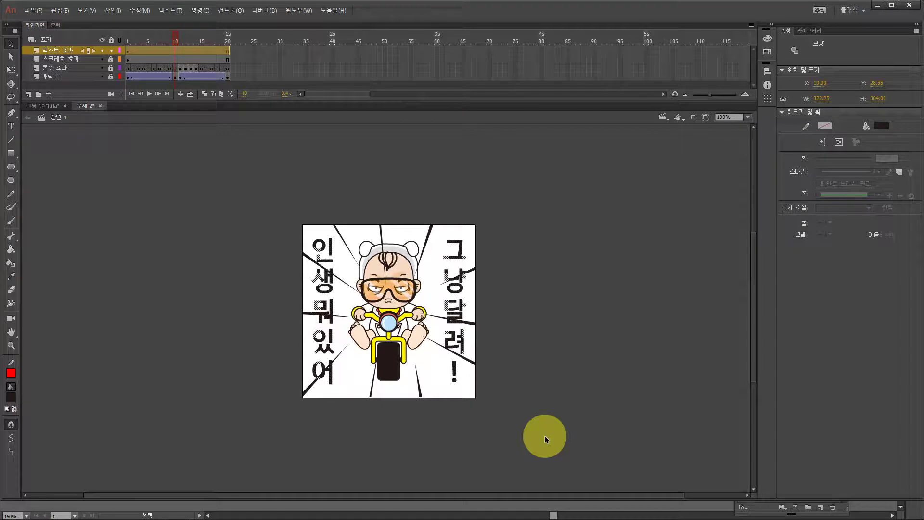
{"action": "key", "text": "ctrl+z"}
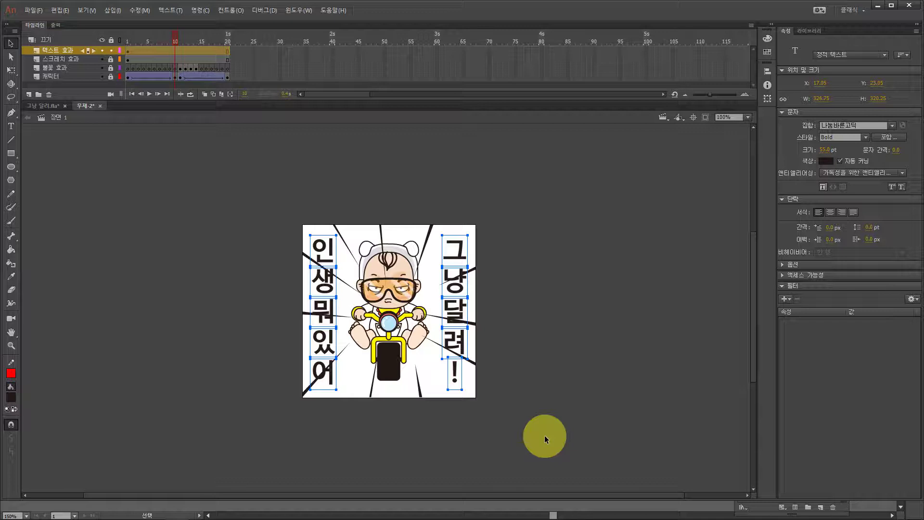
Convert all the separated characters into a graphic symbol named 텍스트 무비.
{"action": "key", "text": "F8"}
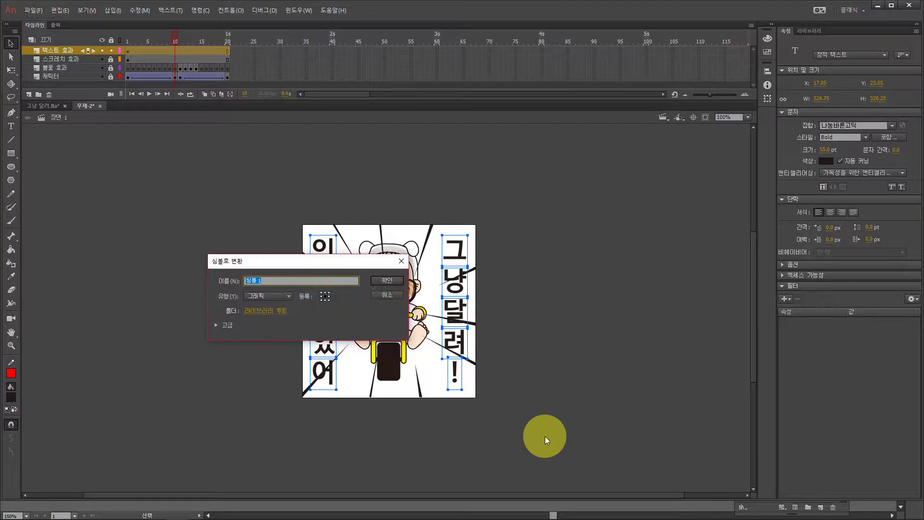
{"action": "type", "text": "텍스트 무비"}
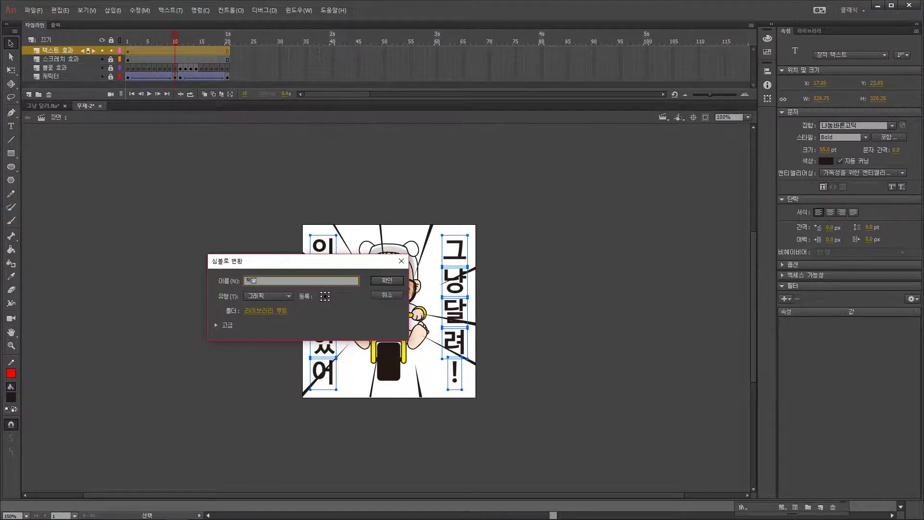
{"action": "key", "text": "Return"}
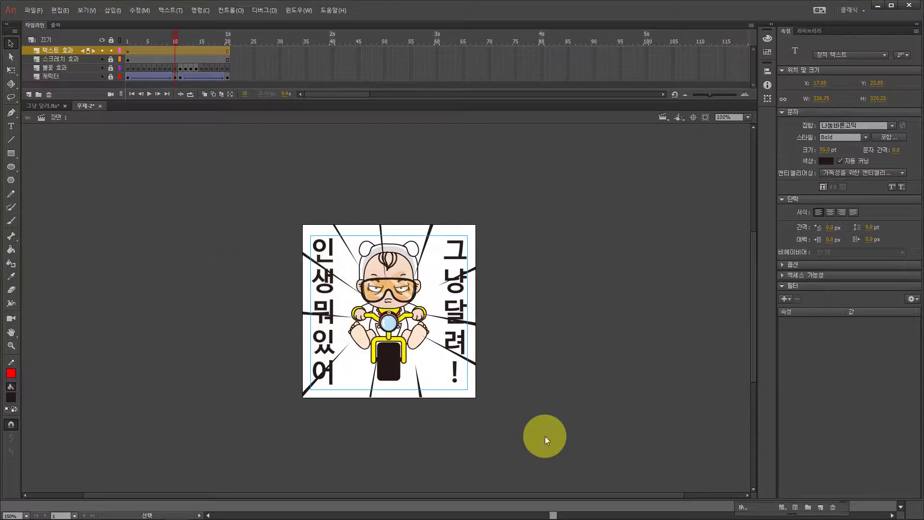
Open the 텍스트 무비 symbol for editing and deselect its characters.
{"action": "key", "text": "ctrl+equal"}
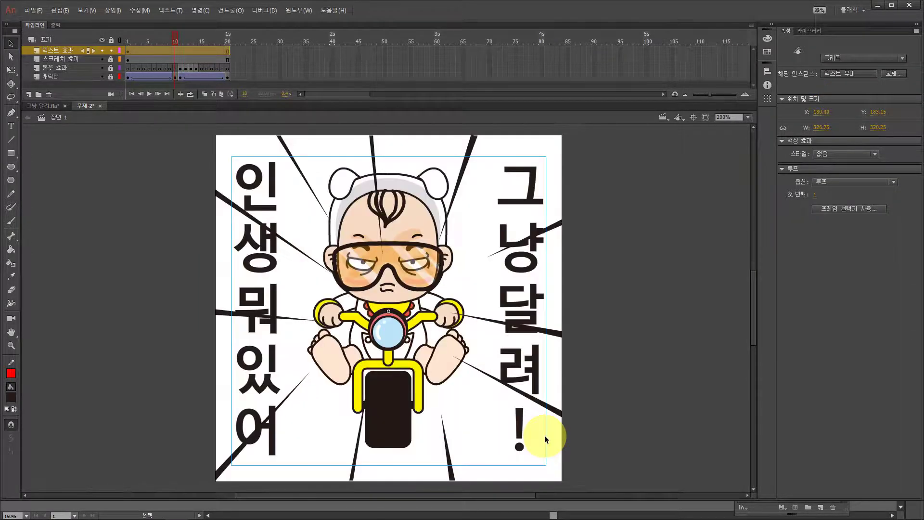
{"action": "double_click", "coordinate": [275, 181]}
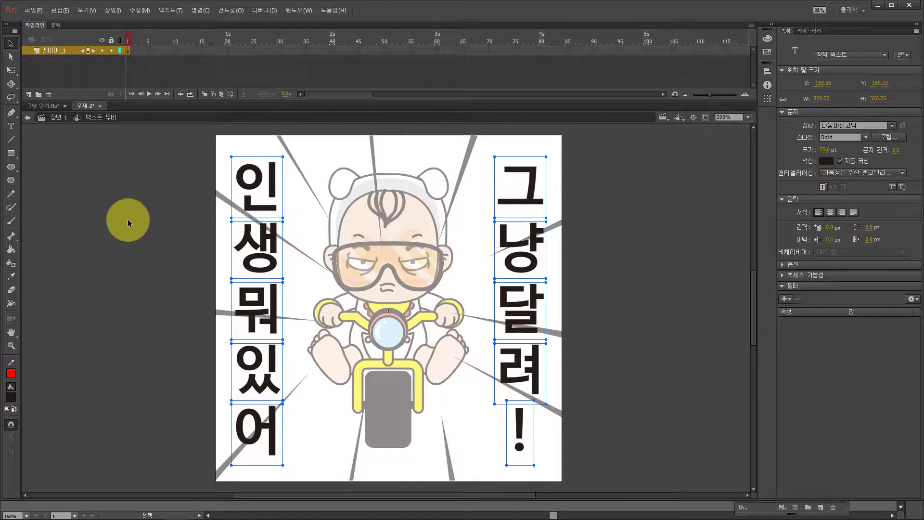
{"action": "left_click", "coordinate": [128, 222]}
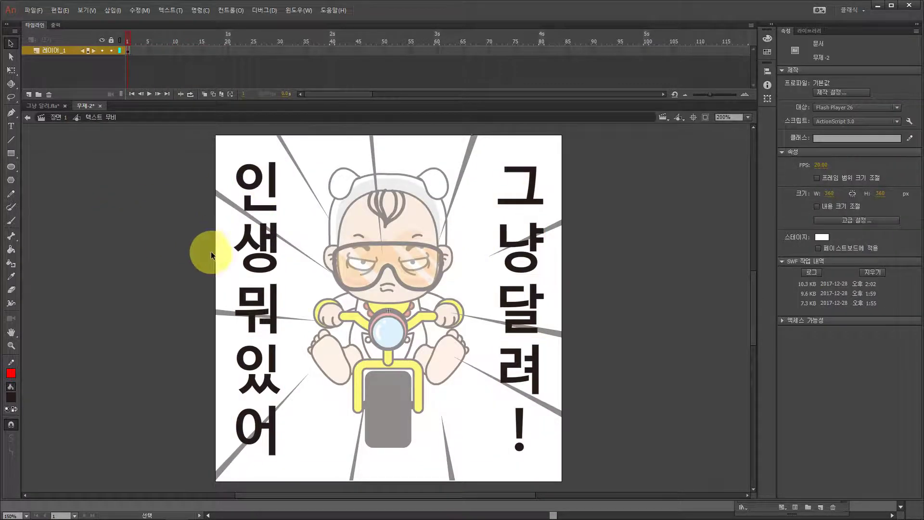
Inside the symbol, select the characters 인, 뭐 and 어 together and nudge them a few pixels to the right.
{"action": "left_click_drag", "start_coordinate": [206, 170], "coordinate": [313, 213]}
{"action": "left_click_drag", "start_coordinate": [208, 271], "coordinate": [320, 344]}
{"action": "left_click_drag", "start_coordinate": [194, 150], "coordinate": [351, 221]}
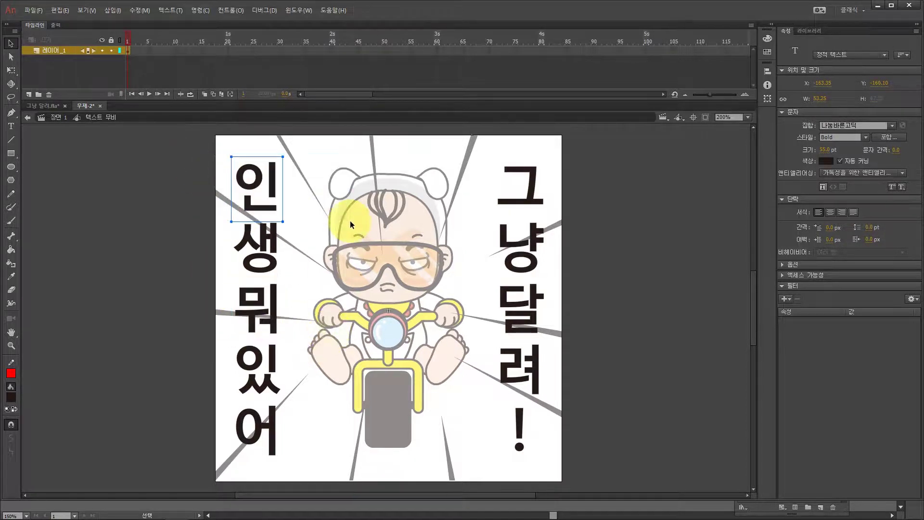
{"action": "left_click_drag", "start_coordinate": [212, 289], "coordinate": [320, 350]}
{"action": "left_click_drag", "start_coordinate": [216, 404], "coordinate": [313, 455]}
{"action": "key", "text": "Right"}
{"action": "key", "text": "Right"}
{"action": "key", "text": "Right"}
{"action": "key", "text": "Right"}
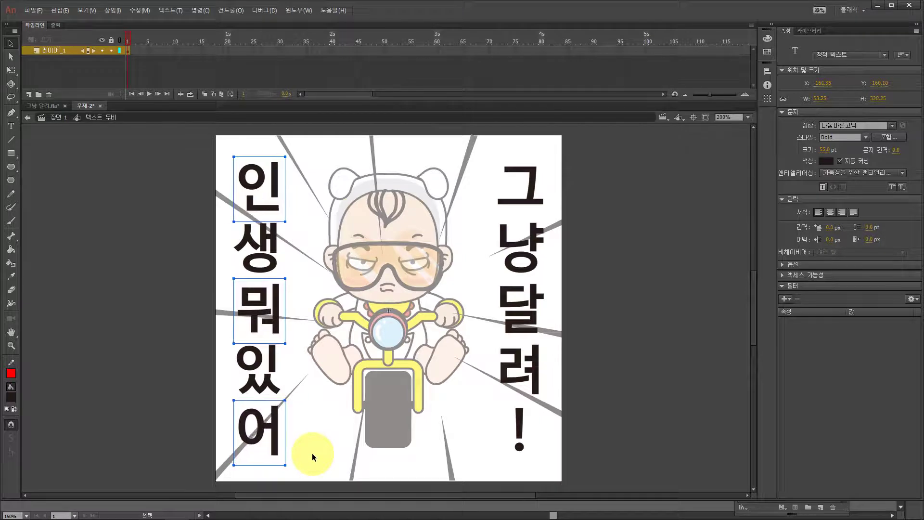
Select the characters 그, 달 and ! together and nudge them a few pixels to the left.
{"action": "left_click_drag", "start_coordinate": [477, 150], "coordinate": [547, 214]}
{"action": "left_click_drag", "start_coordinate": [483, 299], "coordinate": [557, 316]}
{"action": "left_click_drag", "start_coordinate": [470, 419], "coordinate": [554, 441]}
{"action": "key", "text": "Left"}
{"action": "key", "text": "Left"}
{"action": "key", "text": "Left"}
{"action": "key", "text": "Left"}
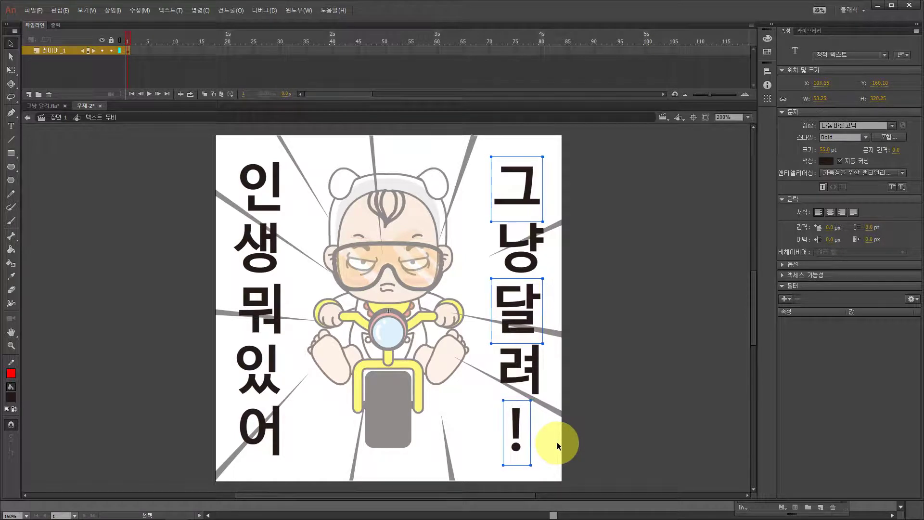
Insert a keyframe at frame 2 of the symbol and nudge 인, 뭐 and 어 slightly back to the left.
{"action": "left_click", "coordinate": [128, 49]}
{"action": "left_click", "coordinate": [135, 57]}
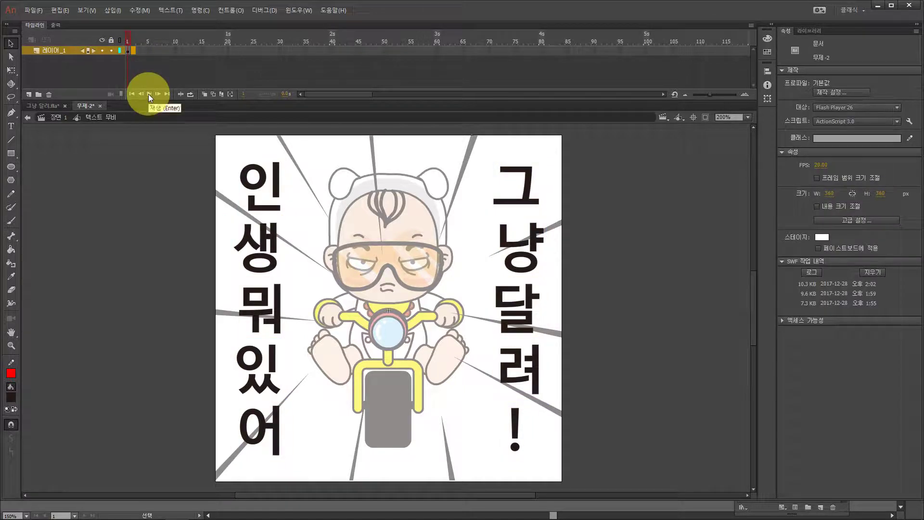
{"action": "key", "text": "F6"}
{"action": "left_click", "coordinate": [149, 222]}
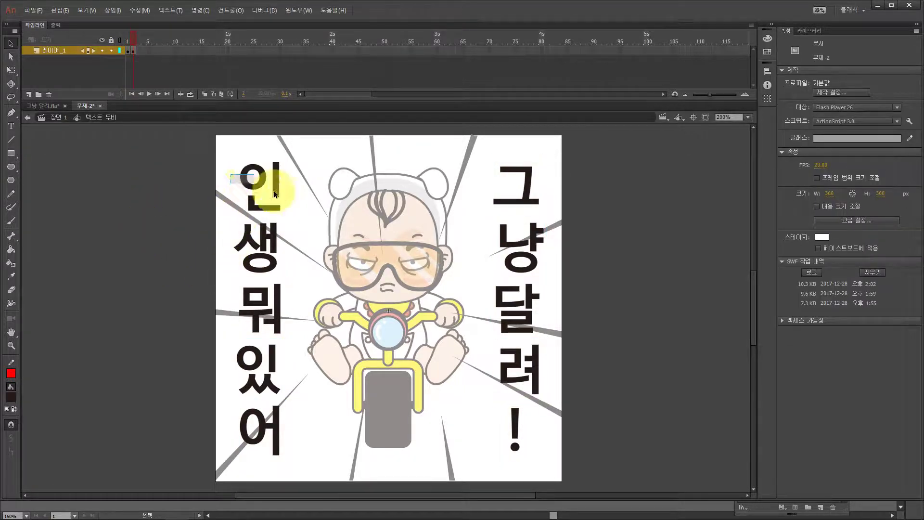
{"action": "left_click_drag", "start_coordinate": [274, 190], "coordinate": [274, 192]}
{"action": "left_click_drag", "start_coordinate": [212, 279], "coordinate": [277, 312]}
{"action": "left_click_drag", "start_coordinate": [231, 417], "coordinate": [273, 439]}
{"action": "key", "text": "ctrl+alt+1"}
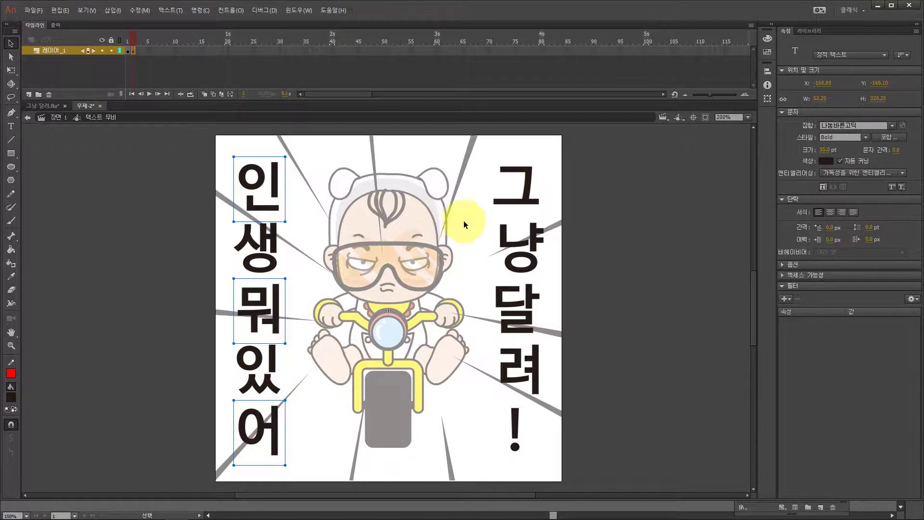
On frame 2, select 그, 달 and ! together and nudge them slightly back to the right.
{"action": "left_click_drag", "start_coordinate": [487, 173], "coordinate": [587, 228]}
{"action": "left_click_drag", "start_coordinate": [471, 172], "coordinate": [591, 193]}
{"action": "left_click_drag", "start_coordinate": [476, 303], "coordinate": [575, 316]}
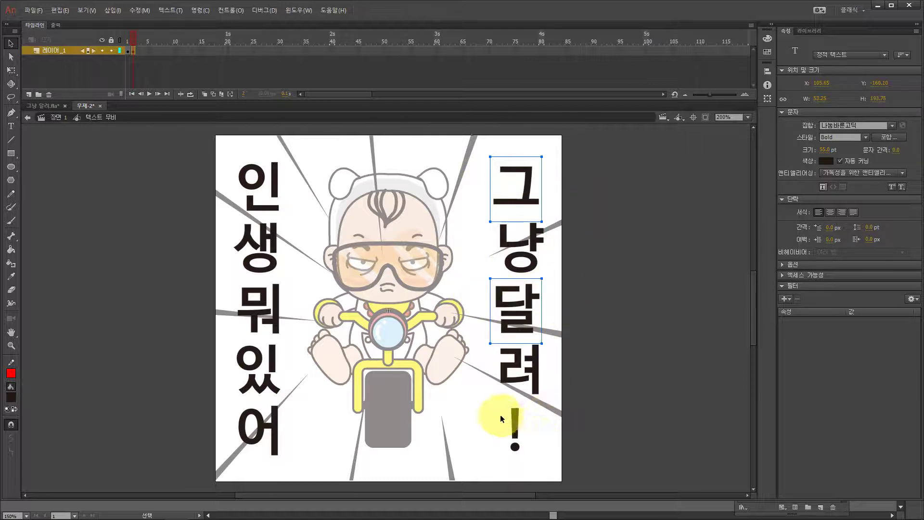
{"action": "left_click_drag", "start_coordinate": [500, 419], "coordinate": [557, 448]}
{"action": "key", "text": "ctrl+alt+2"}
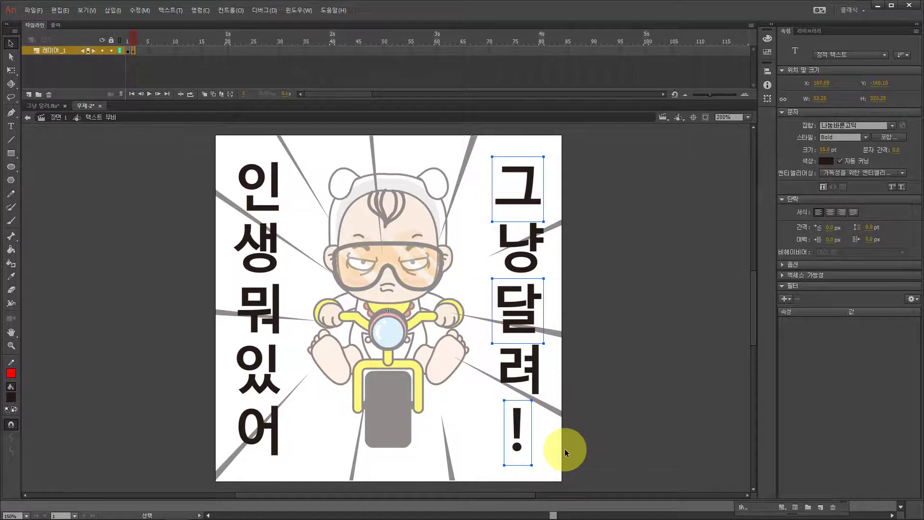
On frame 2, select 생 and 있 together and nudge them slightly to the right.
{"action": "left_click_drag", "start_coordinate": [219, 234], "coordinate": [325, 268]}
{"action": "left_click_drag", "start_coordinate": [204, 334], "coordinate": [295, 381]}
{"action": "key", "text": "Right"}
{"action": "key", "text": "Right"}
{"action": "key", "text": "Right"}
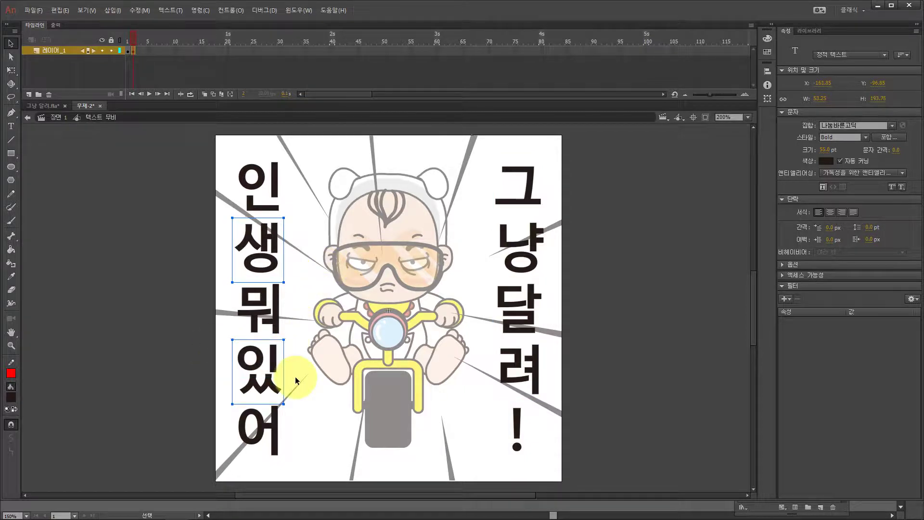
On frame 2, select 냥 and 려 together and nudge them slightly to the left.
{"action": "left_click_drag", "start_coordinate": [476, 233], "coordinate": [580, 256]}
{"action": "left_click_drag", "start_coordinate": [555, 369], "coordinate": [556, 368]}
{"action": "key", "text": "Left"}
{"action": "key", "text": "Left"}
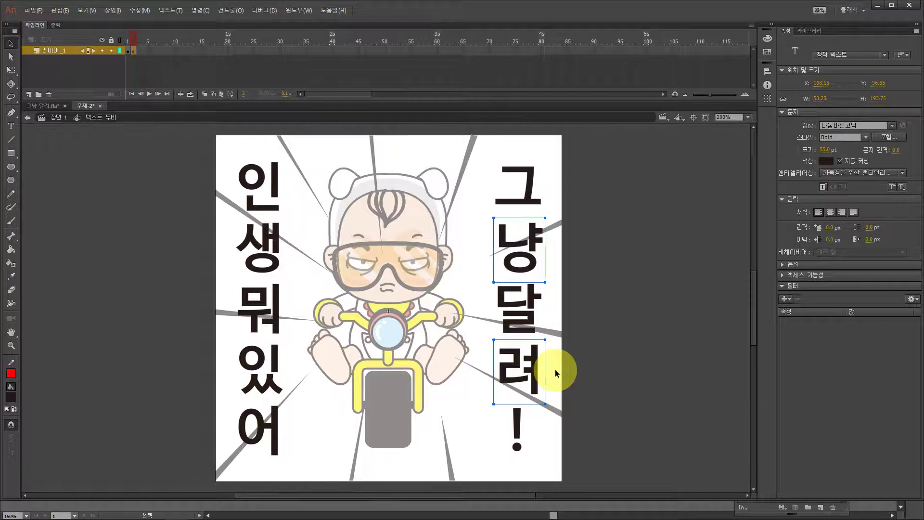
Compare the text positions on frames 1 and 2 of the symbol.
{"action": "left_click", "coordinate": [131, 40]}
{"action": "mouse_move", "coordinate": [128, 37]}
{"action": "left_mouse_down"}
{"action": "mouse_move", "coordinate": [140, 33]}
{"action": "mouse_move", "coordinate": [129, 30]}
{"action": "mouse_move", "coordinate": [126, 38]}
{"action": "mouse_move", "coordinate": [149, 30]}
{"action": "mouse_move", "coordinate": [129, 44]}
{"action": "mouse_move", "coordinate": [157, 34]}
{"action": "mouse_move", "coordinate": [128, 46]}
{"action": "left_mouse_up"}
{"action": "left_click", "coordinate": [133, 51]}
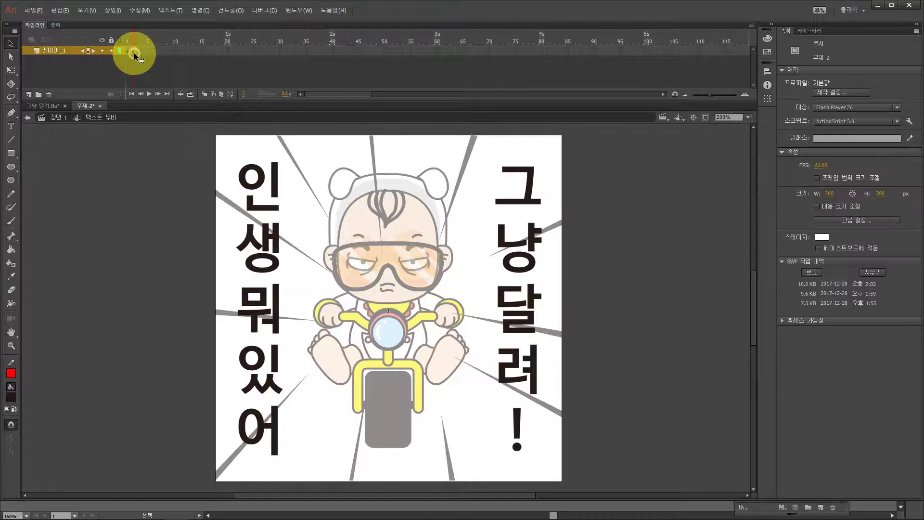
Return to the main scene 장면 1 and test the movie with the animated text, closing the preview when done.
{"action": "left_click", "coordinate": [53, 117]}
{"action": "left_click", "coordinate": [112, 220]}
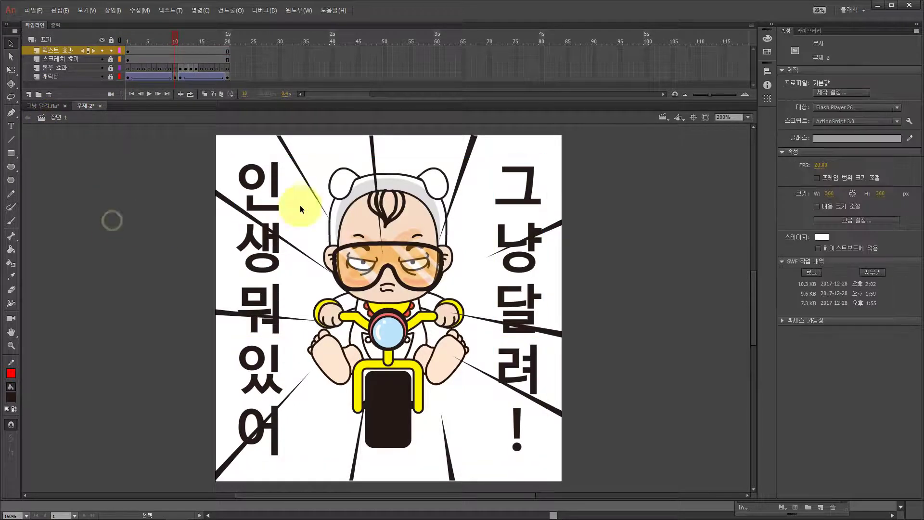
{"action": "left_click", "coordinate": [278, 183]}
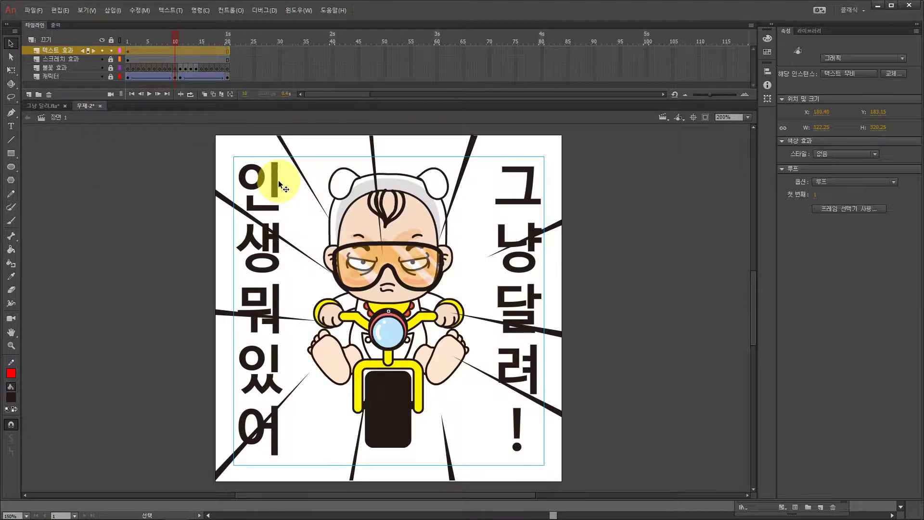
{"action": "key", "text": "ctrl+Return"}
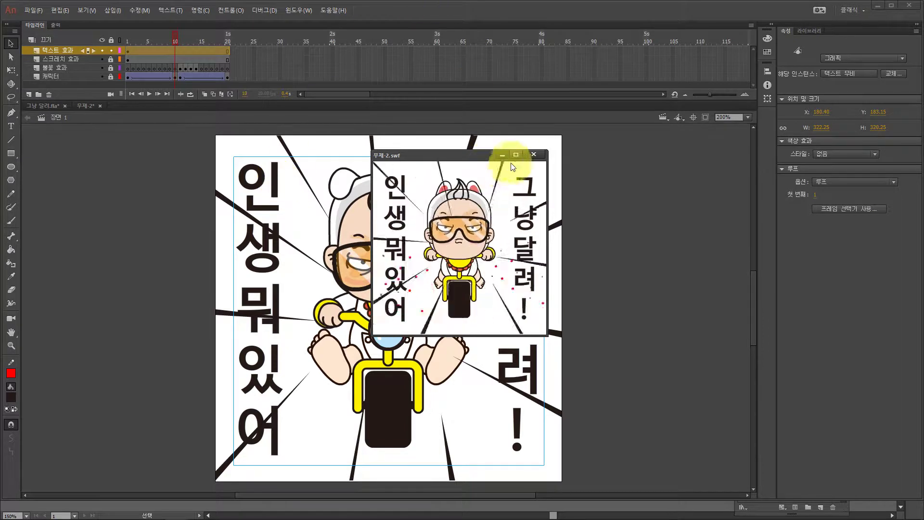
{"action": "left_click", "coordinate": [533, 154]}
{"action": "left_click", "coordinate": [588, 197]}
{"action": "key", "text": "ctrl+1"}
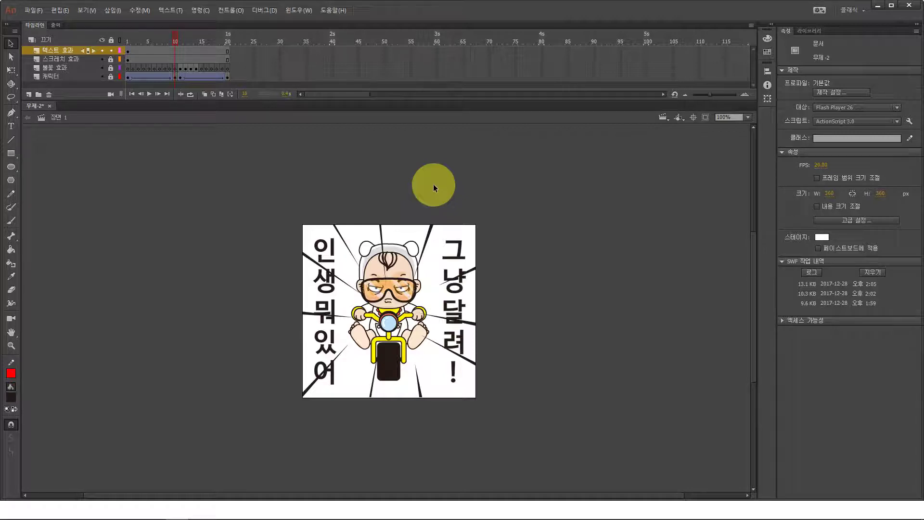
Switch to the desktop and create a new folder named 카카오톡_제목.
{"action": "key", "text": "super+d"}
{"action": "right_click", "coordinate": [159, 169]}
{"action": "key", "text": "ctrl+shift+n"}
{"action": "type", "text": "zk"}
{"action": "key", "text": "BackSpace"}
{"action": "key", "text": "BackSpace"}
{"action": "type", "text": "ㅋ카카오톡"}
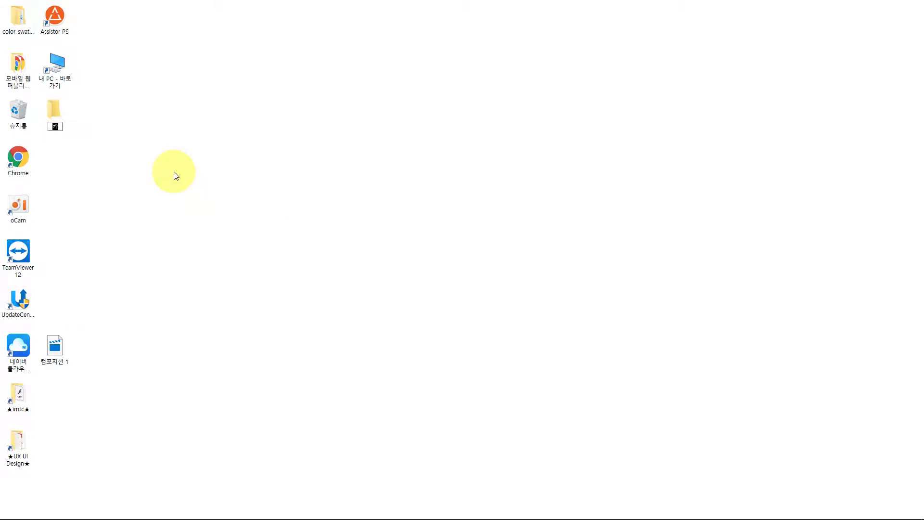
{"action": "type", "text": "_제목"}
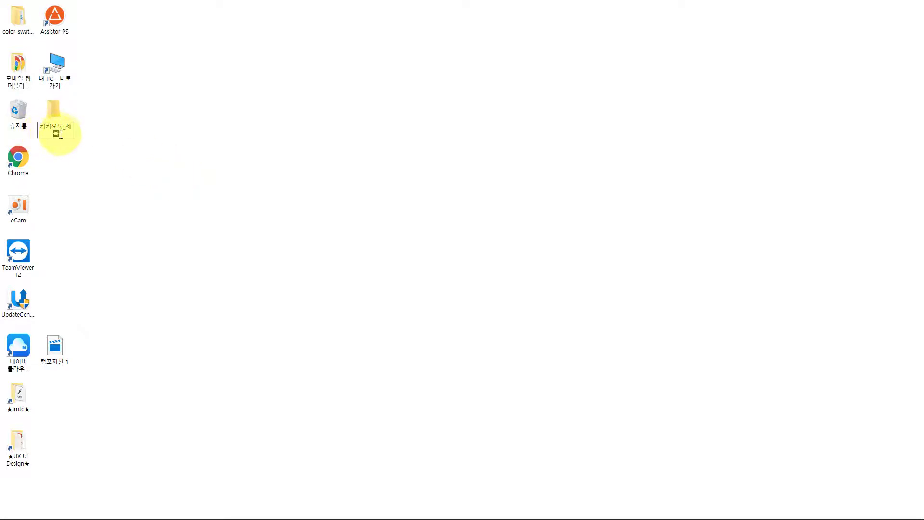
Replace the end of the new desktop folder's name so it reads 카카오톡_거침없는 아이.
{"action": "left_click_drag", "start_coordinate": [58, 134], "coordinate": [69, 122]}
{"action": "key", "text": "BackSpace"}
{"action": "key", "text": "BackSpace"}
{"action": "type", "text": "_거침업"}
{"action": "type", "text": "는 아이"}
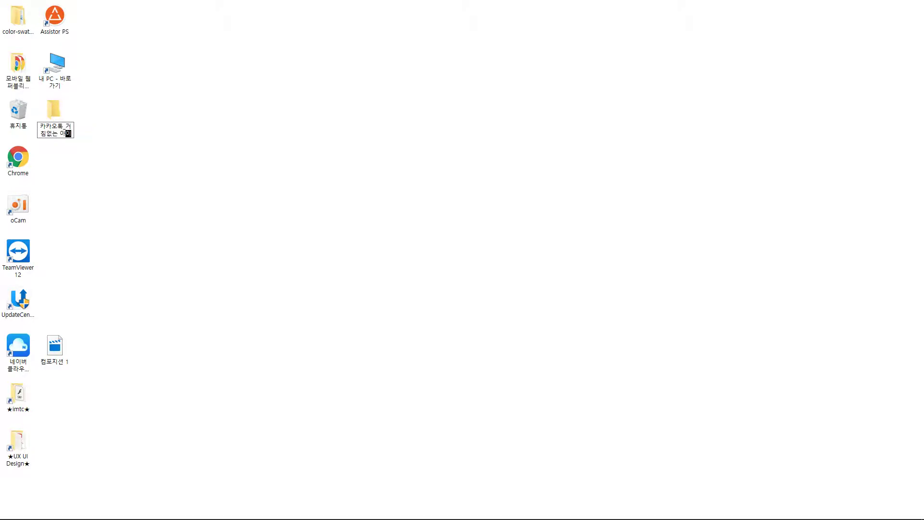
Open the 카카오톡_거침없는 아이 folder and create a subfolder named 그냥 달려 in it.
{"action": "double_click", "coordinate": [68, 123]}
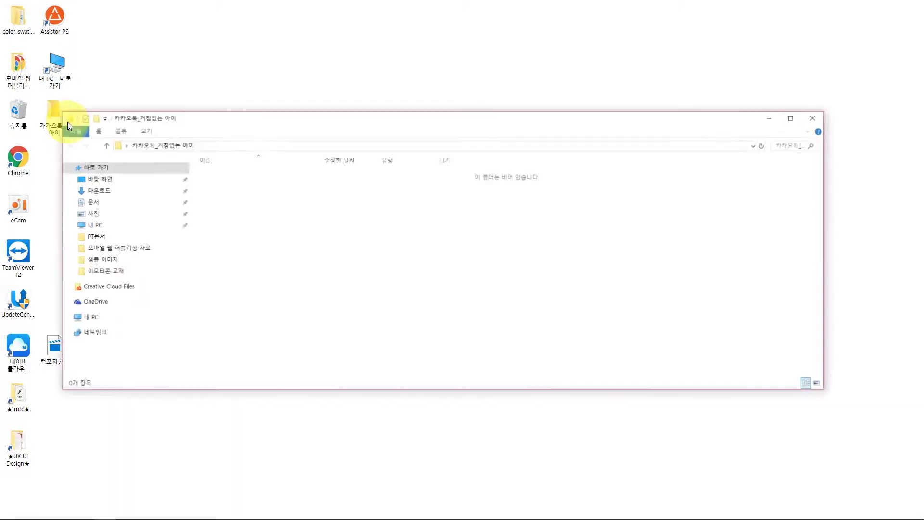
{"action": "right_click", "coordinate": [308, 204]}
{"action": "left_click", "coordinate": [323, 209]}
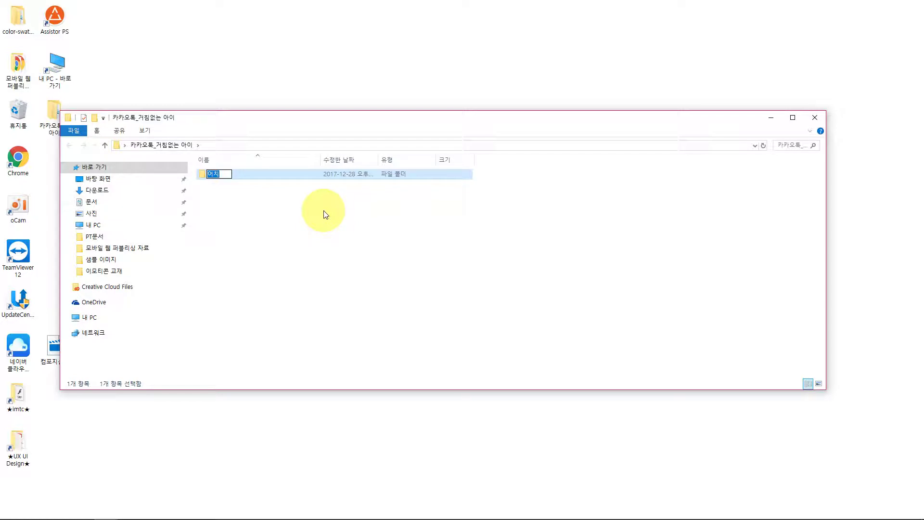
{"action": "key", "text": "BackSpace"}
{"action": "type", "text": "그냥 릴"}
{"action": "type", "text": "려"}
{"action": "key", "text": "Return"}
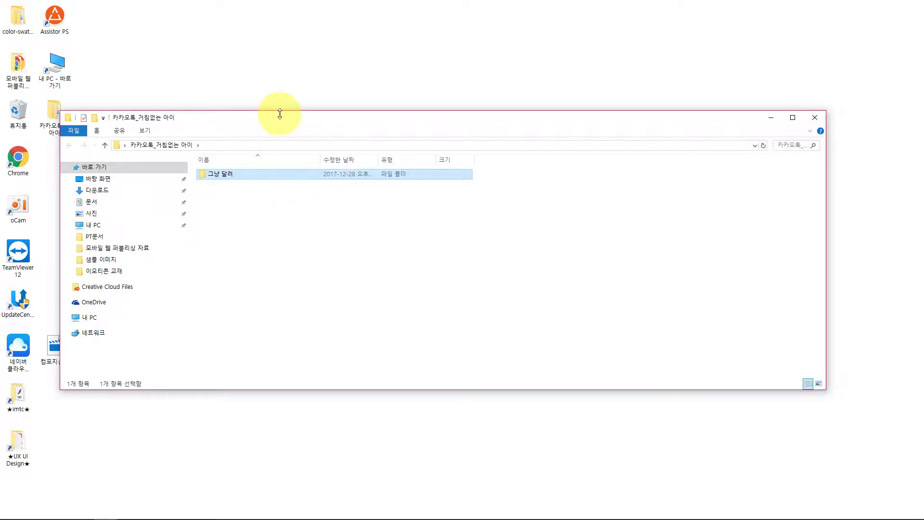
{"action": "left_click_drag", "start_coordinate": [279, 117], "coordinate": [372, 83]}
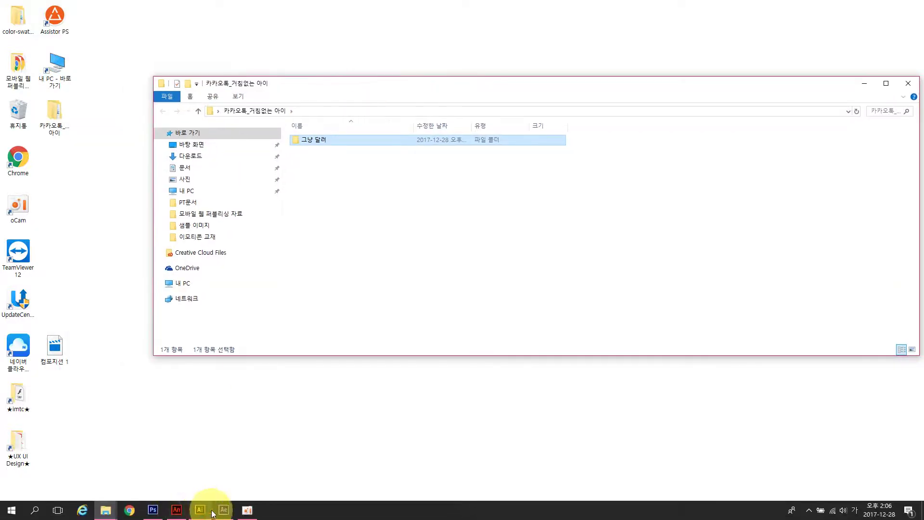
Switch back to Animate and save the document as 그냥 달려 in the desktop folder 카카오톡_거침없는 아이, subfolder 그냥 달려.
{"action": "left_click", "coordinate": [177, 517]}
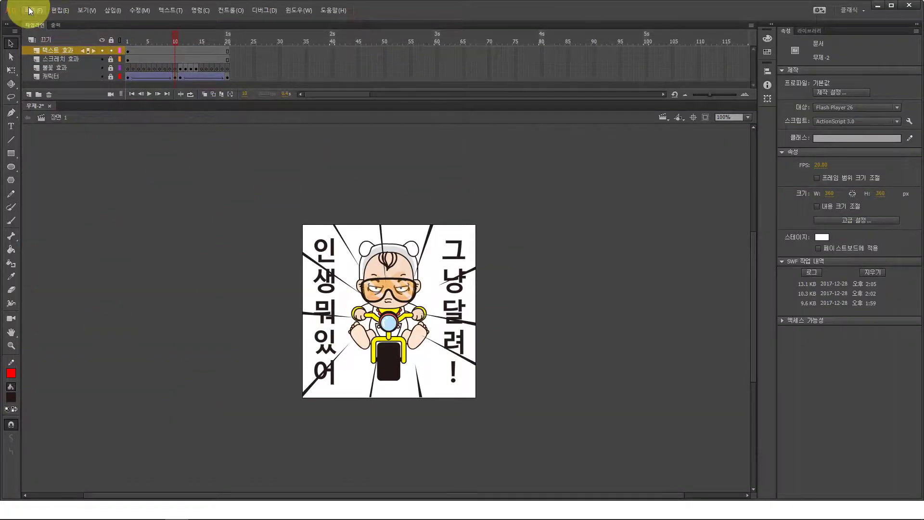
{"action": "left_click", "coordinate": [34, 10]}
{"action": "left_click", "coordinate": [67, 112]}
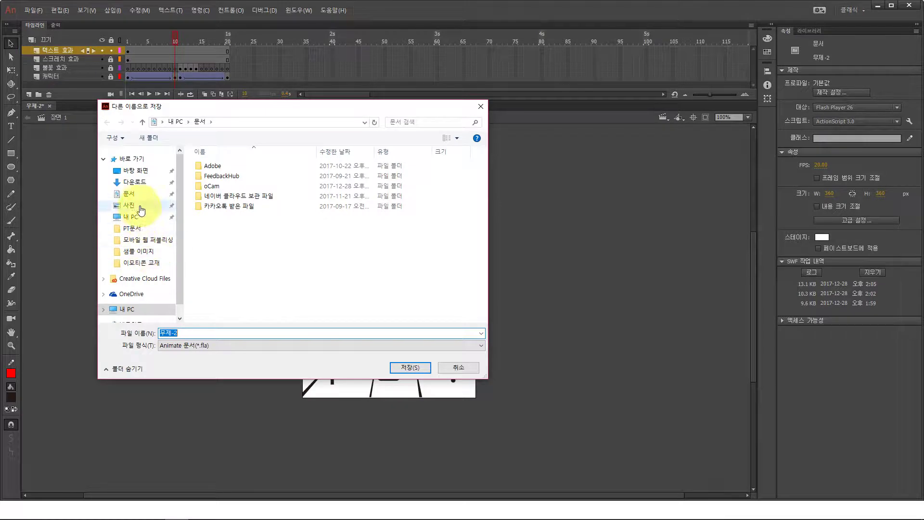
{"action": "left_click", "coordinate": [131, 170]}
{"action": "left_click", "coordinate": [341, 187]}
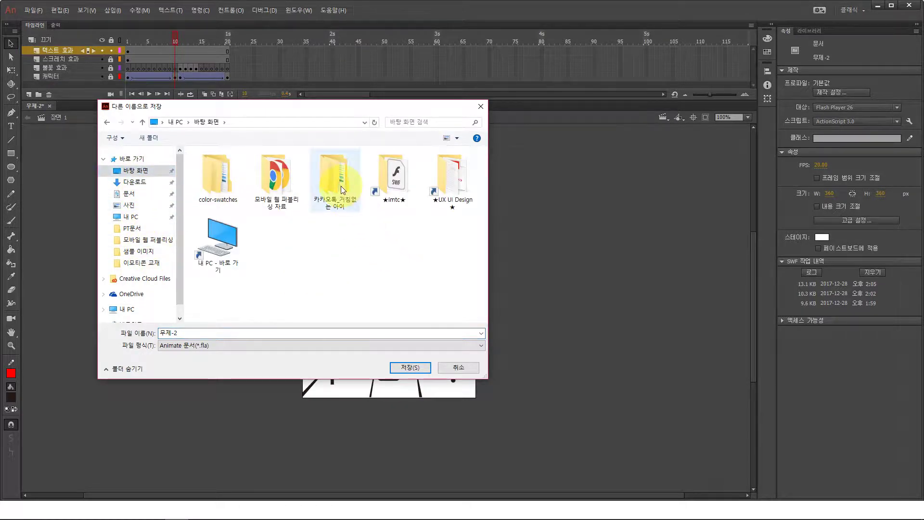
{"action": "double_click", "coordinate": [342, 199]}
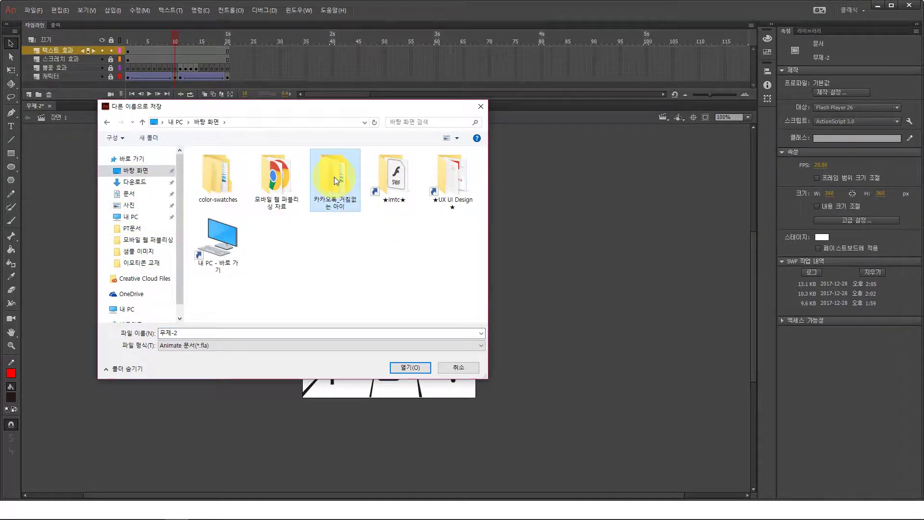
{"action": "double_click", "coordinate": [208, 168]}
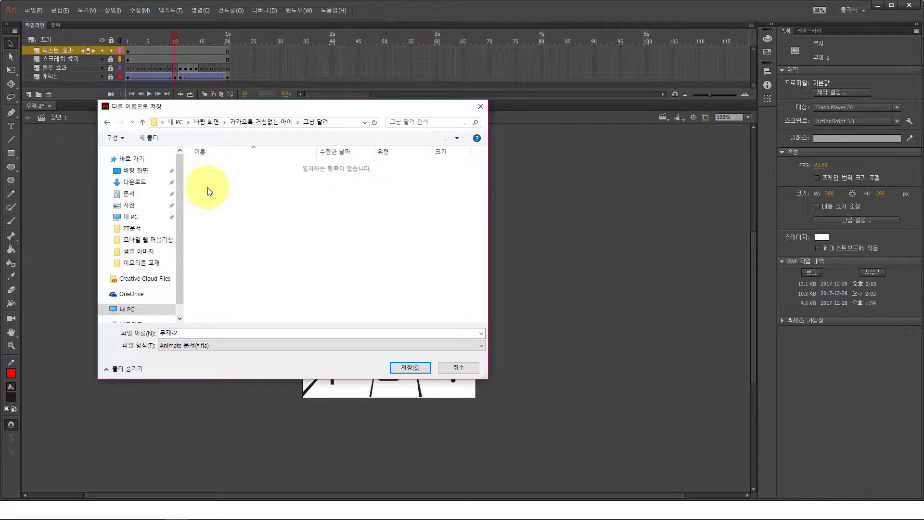
{"action": "left_click", "coordinate": [235, 330]}
{"action": "type", "text": "그냥 달려"}
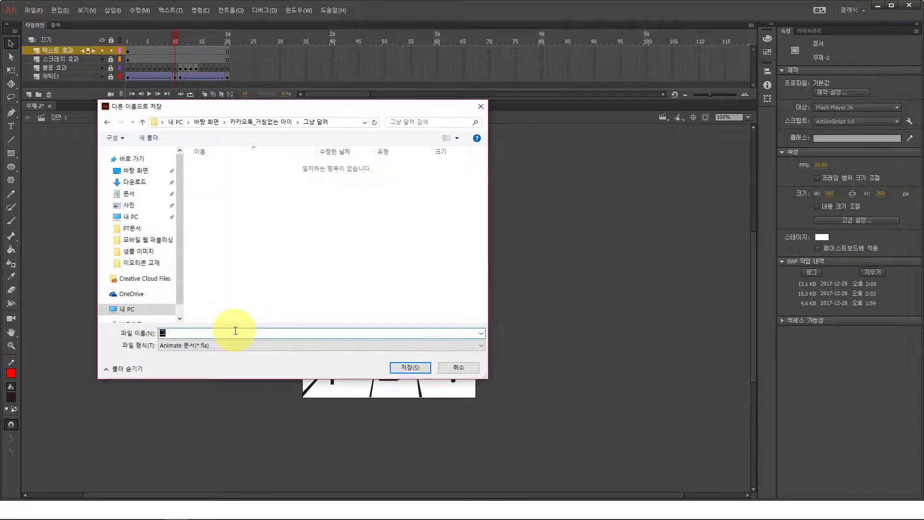
{"action": "key", "text": "Return"}
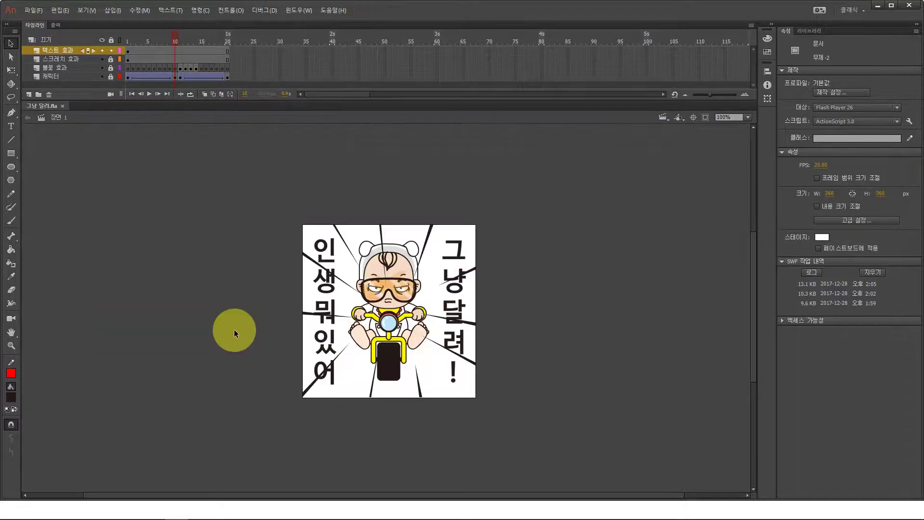
Test the saved movie and close its preview window.
{"action": "key", "text": "ctrl+Return"}
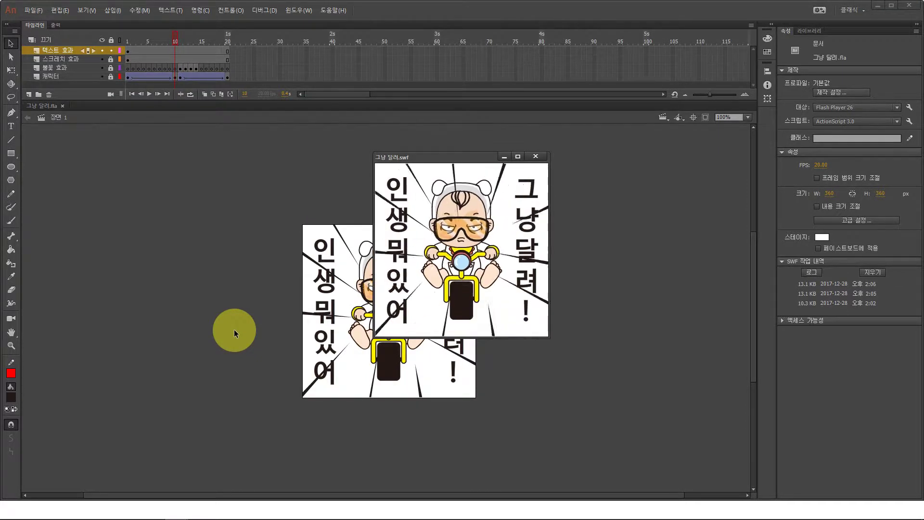
{"action": "left_click", "coordinate": [537, 156]}
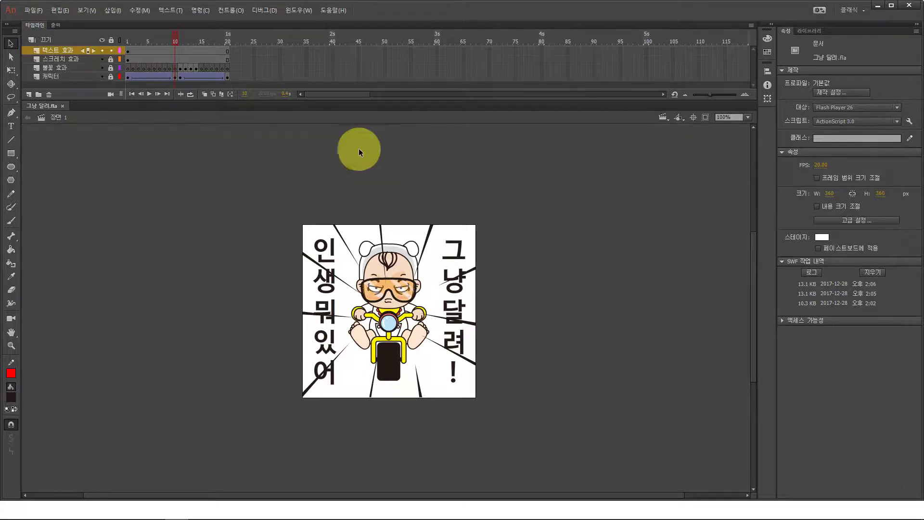
Open the animated GIF export settings for the document, keeping the GIF format and transparency off.
{"action": "left_click", "coordinate": [32, 10]}
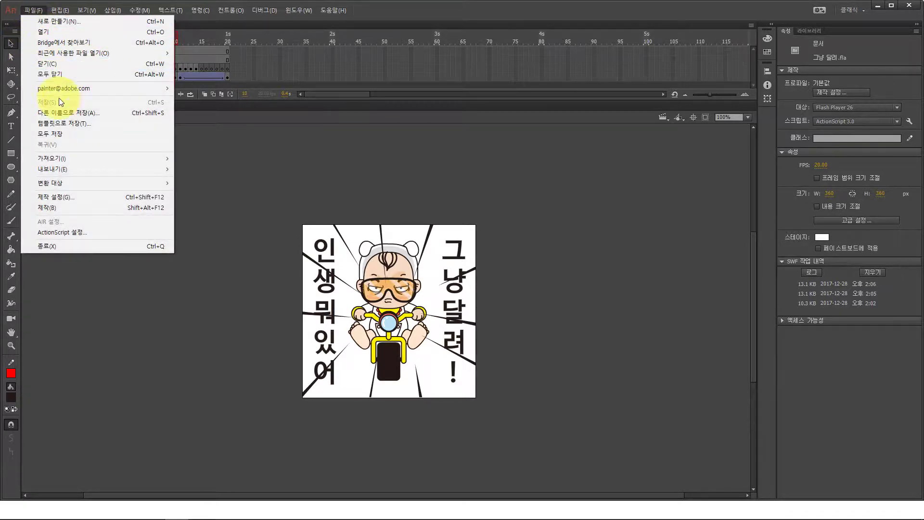
{"action": "mouse_move", "coordinate": [71, 168]}
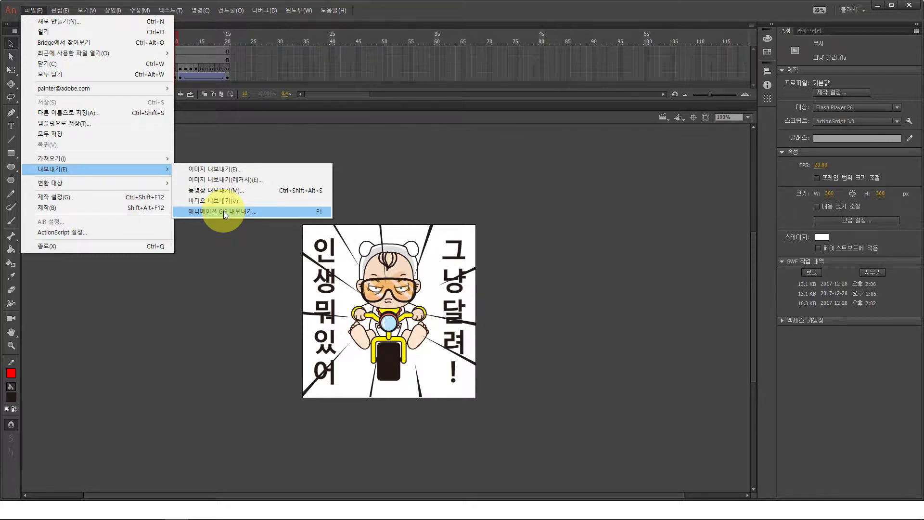
{"action": "left_click", "coordinate": [243, 212]}
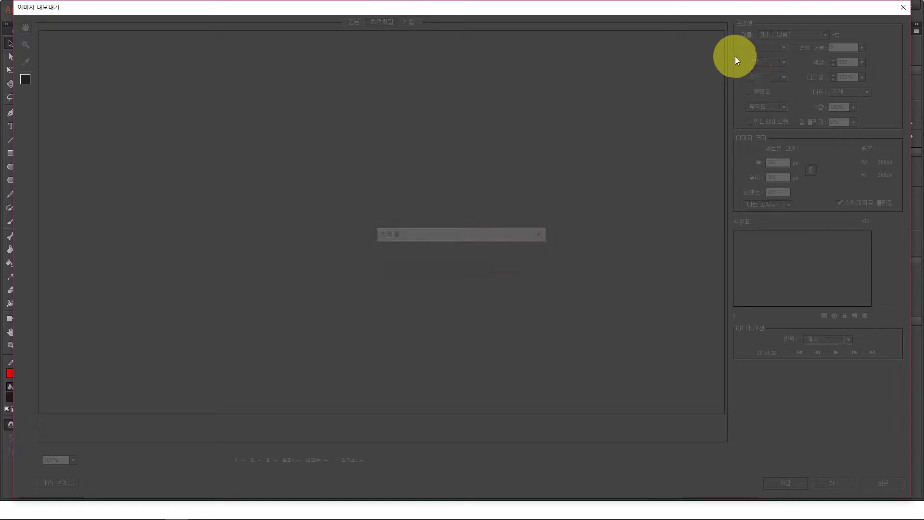
{"action": "left_click", "coordinate": [756, 45]}
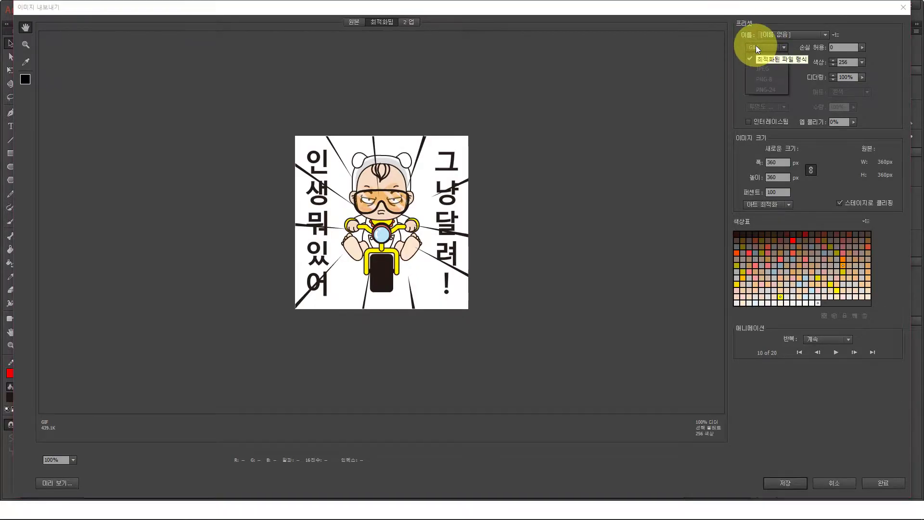
{"action": "left_click", "coordinate": [756, 45]}
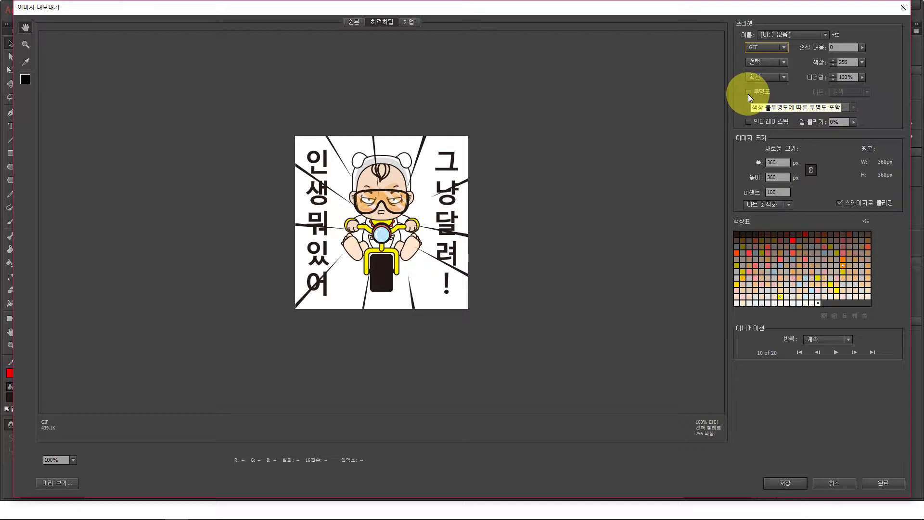
{"action": "left_click", "coordinate": [748, 94]}
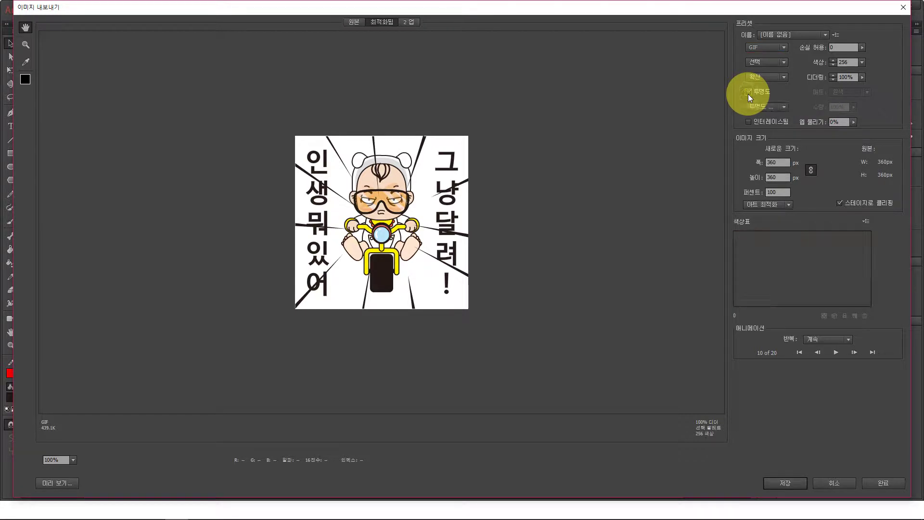
{"action": "left_click", "coordinate": [748, 93]}
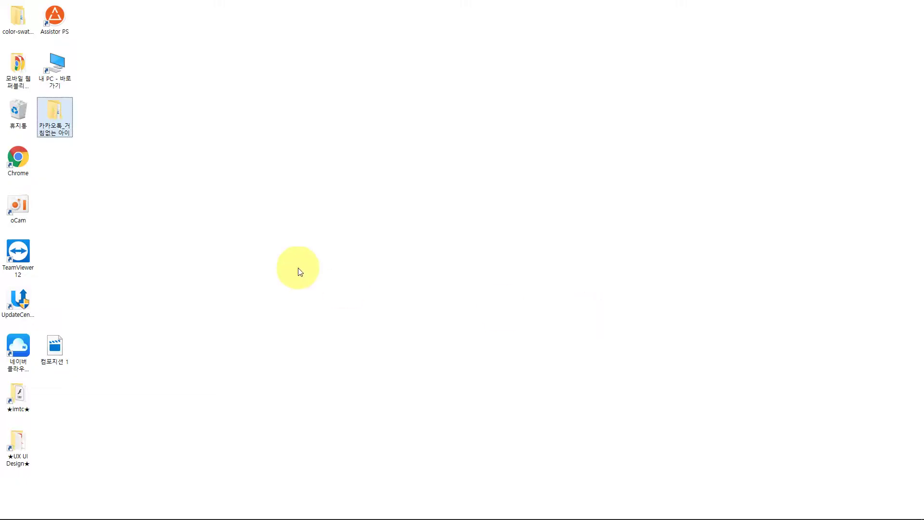
Open the desktop folder 카카오톡_거침없는 아이 and create a subfolder named 시안 in it, beside 그냥 달려.
{"action": "double_click", "coordinate": [58, 110]}
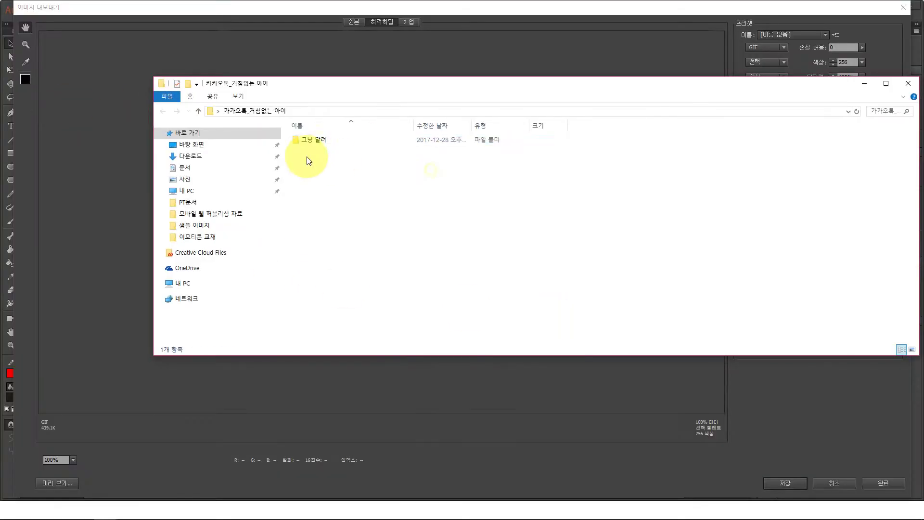
{"action": "double_click", "coordinate": [297, 140]}
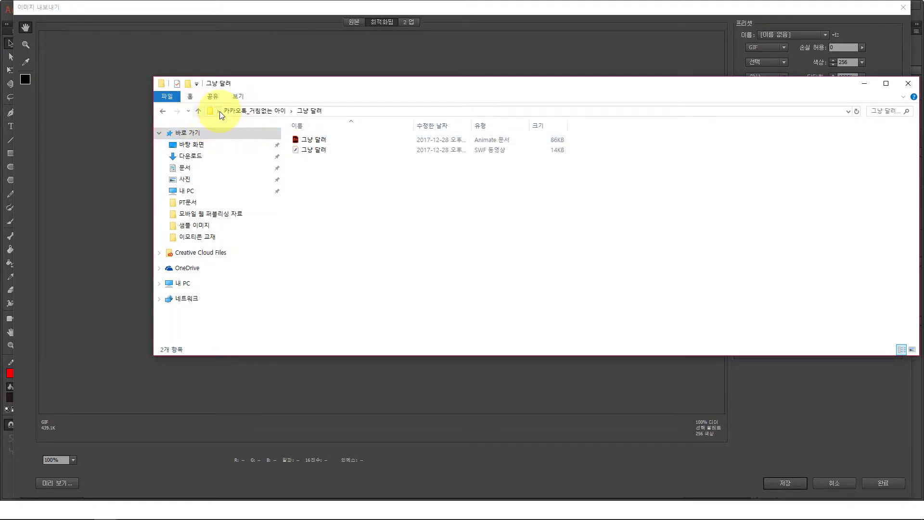
{"action": "left_click", "coordinate": [245, 111]}
{"action": "left_click", "coordinate": [332, 180]}
{"action": "right_click", "coordinate": [332, 185]}
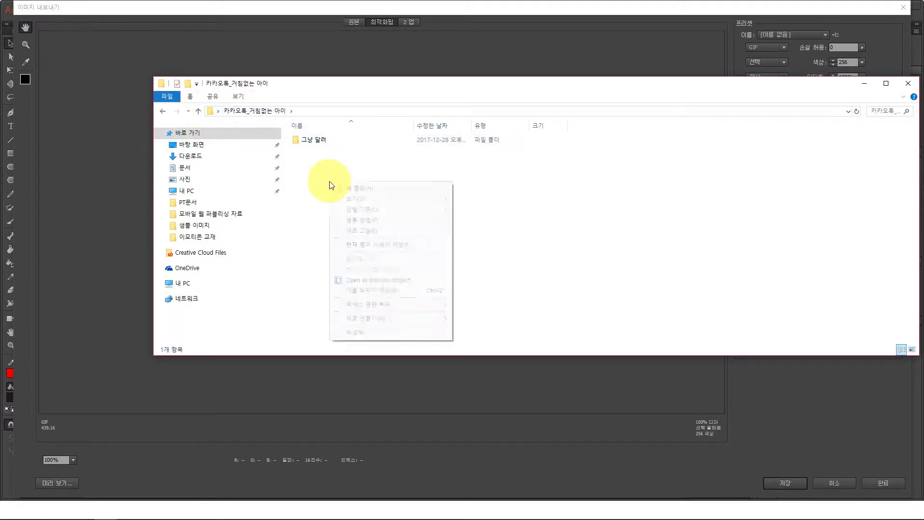
{"action": "left_click", "coordinate": [343, 188]}
{"action": "type", "text": "싱안"}
{"action": "key", "text": "Return"}
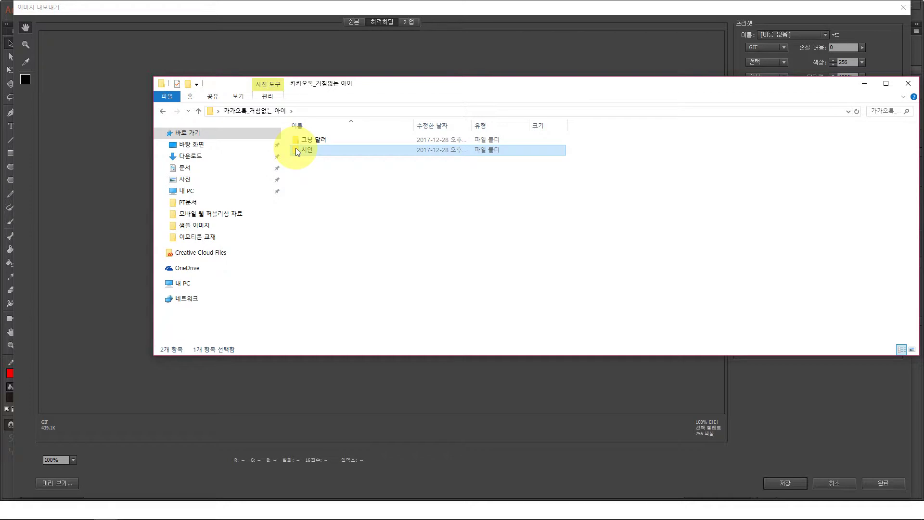
Return to the Animate export settings and save the GIF as 그냥-달려 in the 시안 subfolder of 카카오톡_거침없는 아이.
{"action": "left_click", "coordinate": [575, 7]}
{"action": "left_click", "coordinate": [785, 482]}
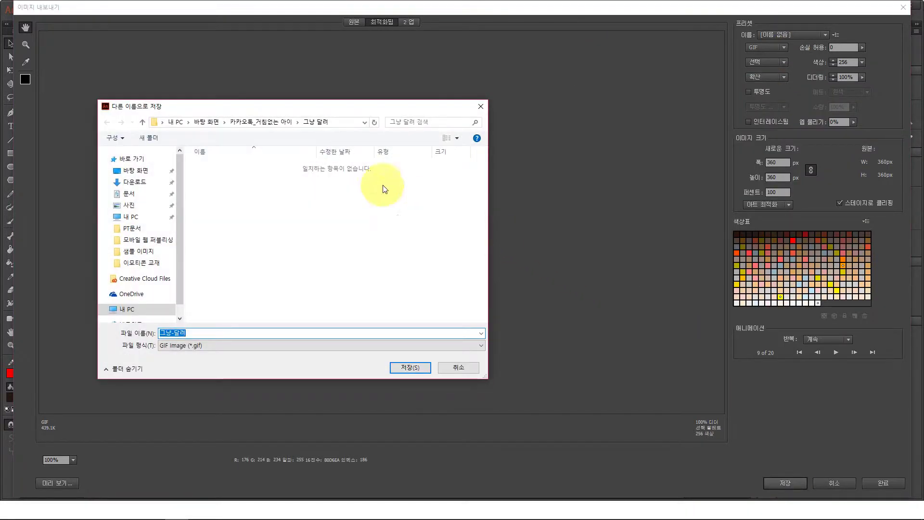
{"action": "left_click", "coordinate": [270, 122]}
{"action": "double_click", "coordinate": [207, 176]}
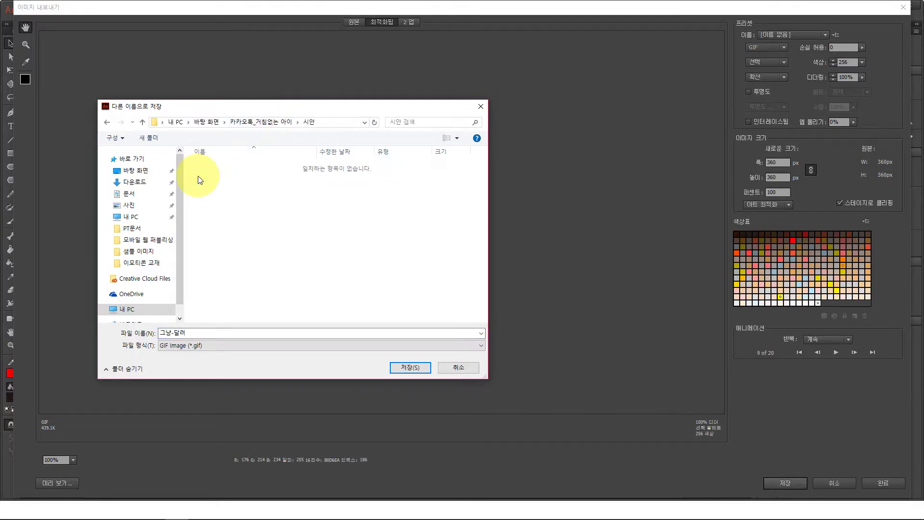
{"action": "left_click", "coordinate": [208, 333]}
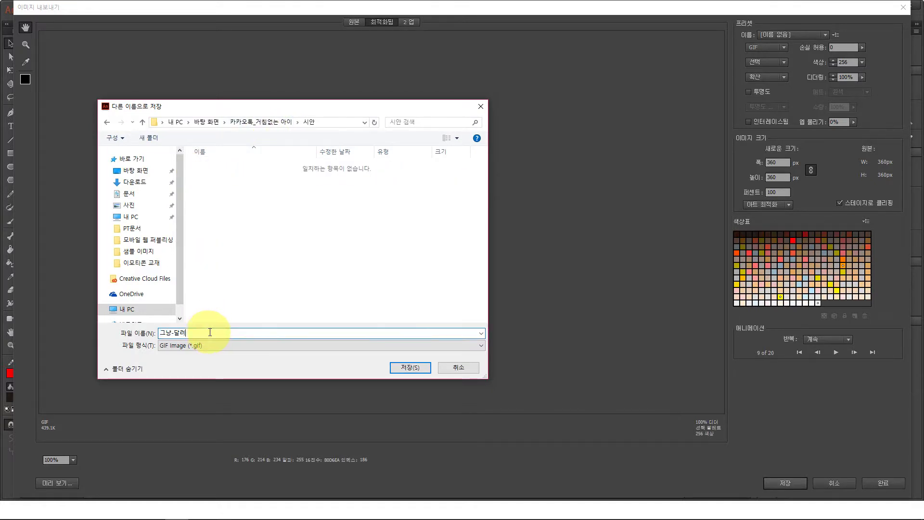
{"action": "left_click", "coordinate": [414, 371]}
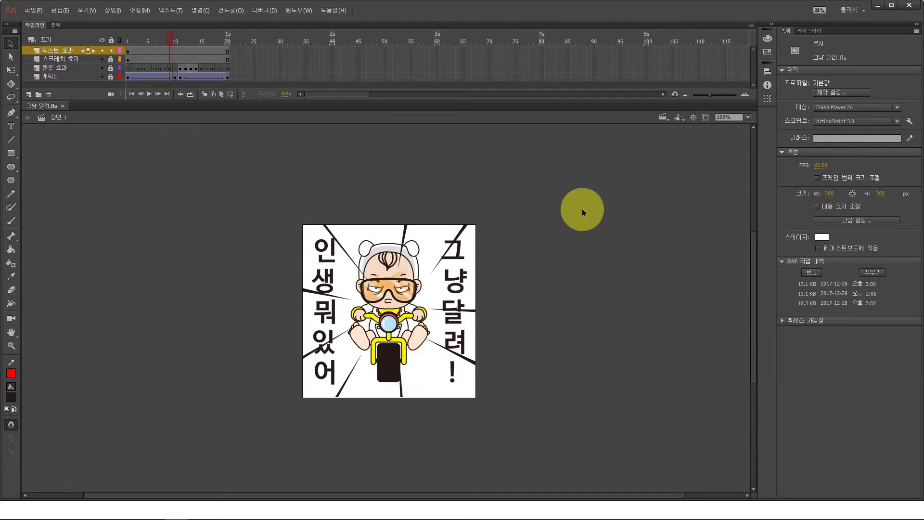
Play the exported 그냥-달려 GIF from the 시안 folder in the browser, close it and switch back to Animate.
{"action": "key", "text": "super+d"}
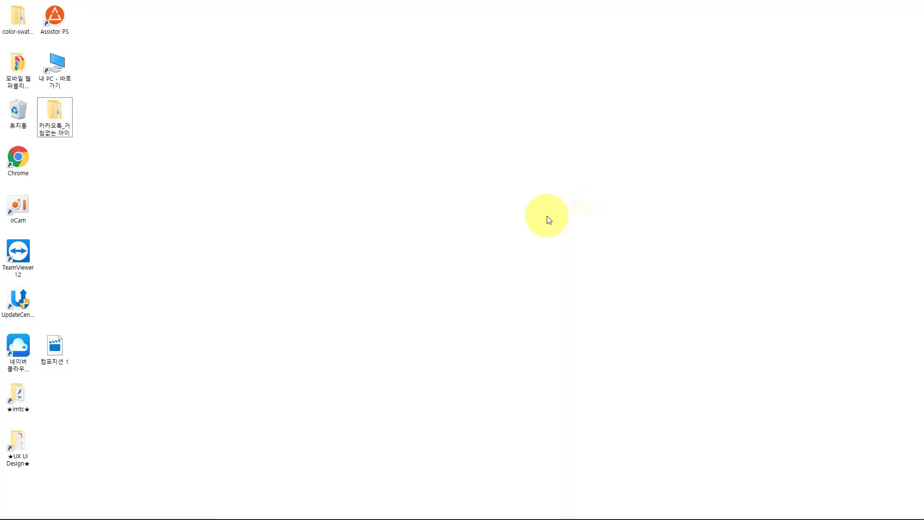
{"action": "double_click", "coordinate": [60, 118]}
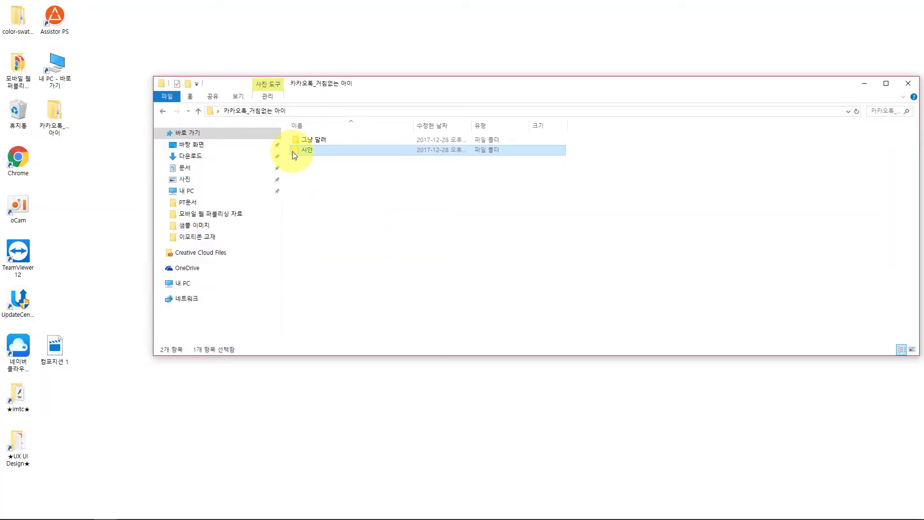
{"action": "double_click", "coordinate": [292, 150]}
{"action": "left_click", "coordinate": [317, 162]}
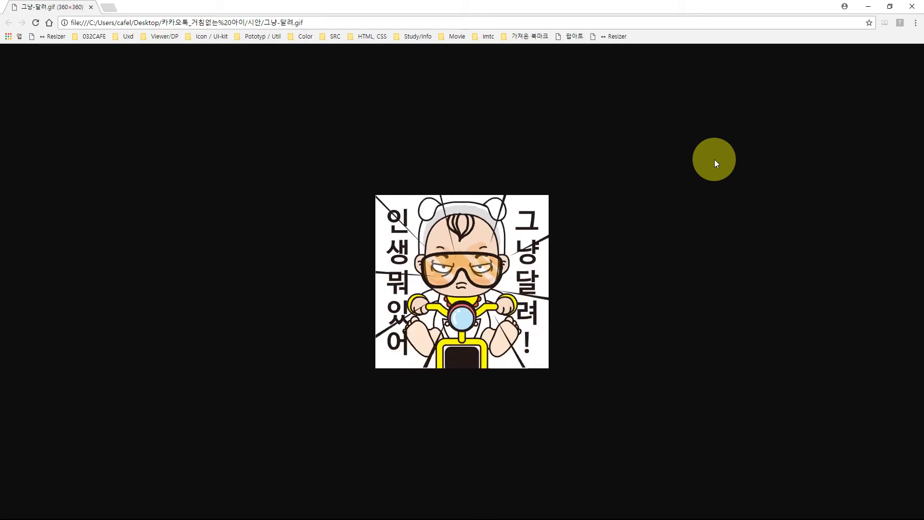
{"action": "left_click", "coordinate": [913, 7]}
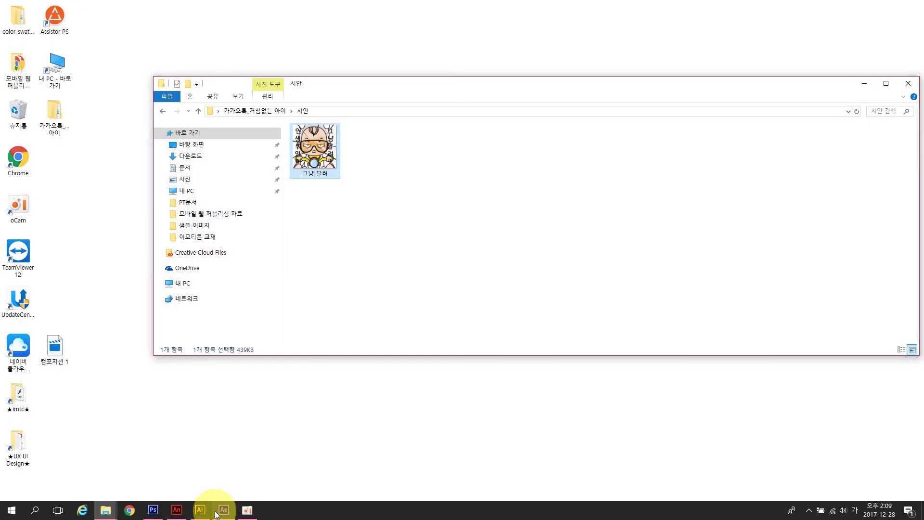
{"action": "left_click", "coordinate": [176, 510]}
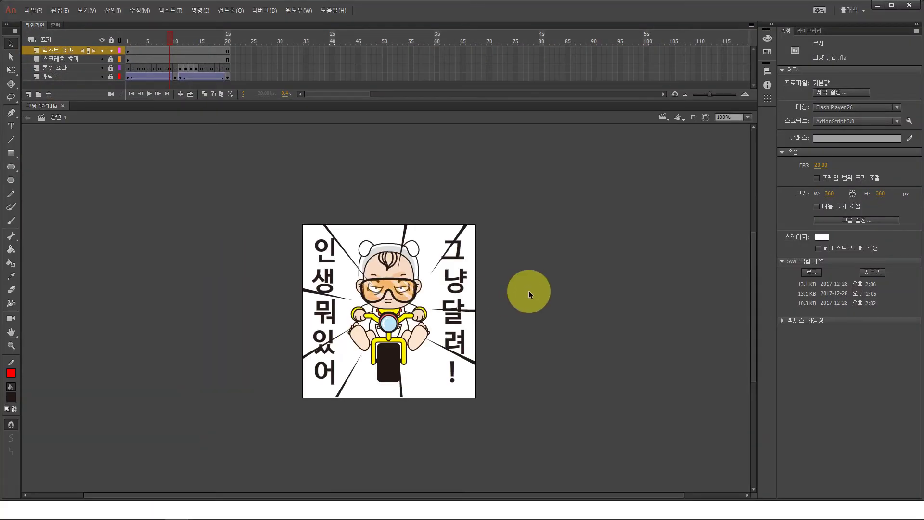